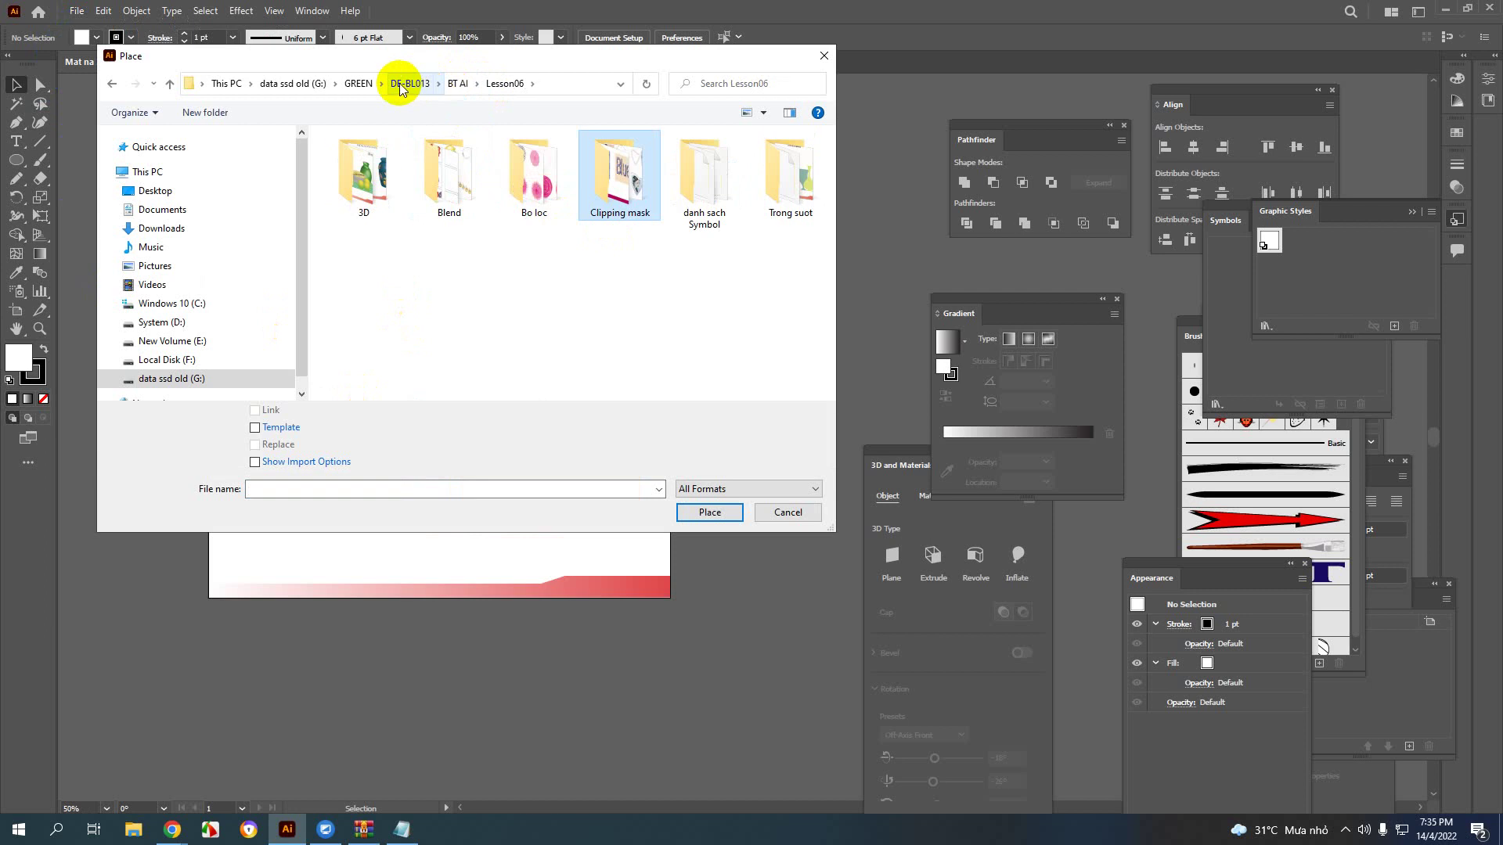
Step: Place the yellow-dress and green-sweater portrait photos from the DE-BL013 folder on the canvas as linked files
{"action": "left_click", "coordinate": [407, 83]}
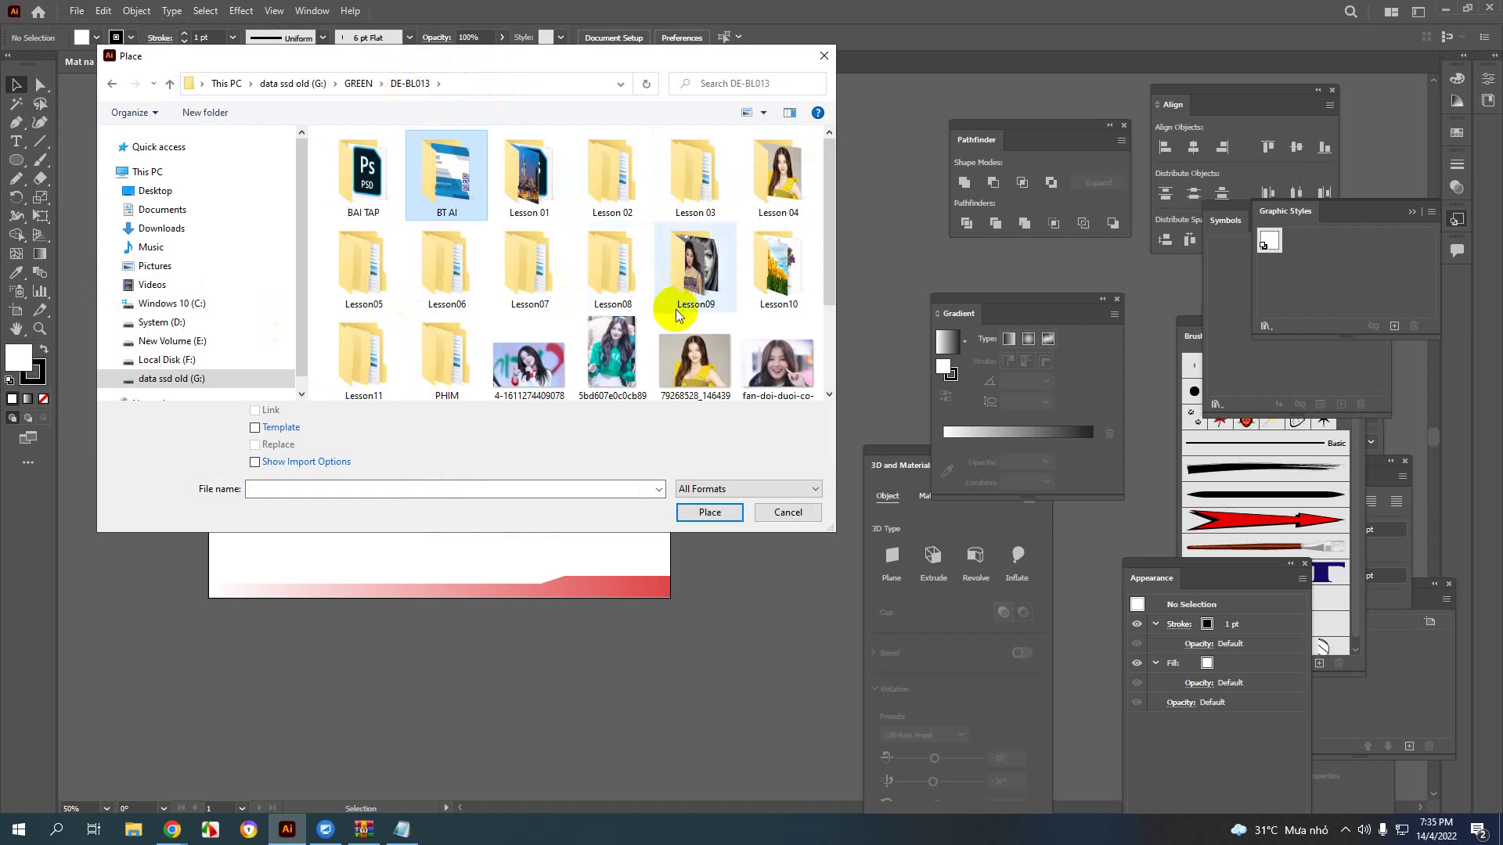
{"action": "scroll", "coordinate": [640, 376], "scroll_direction": "down", "scroll_amount": 1}
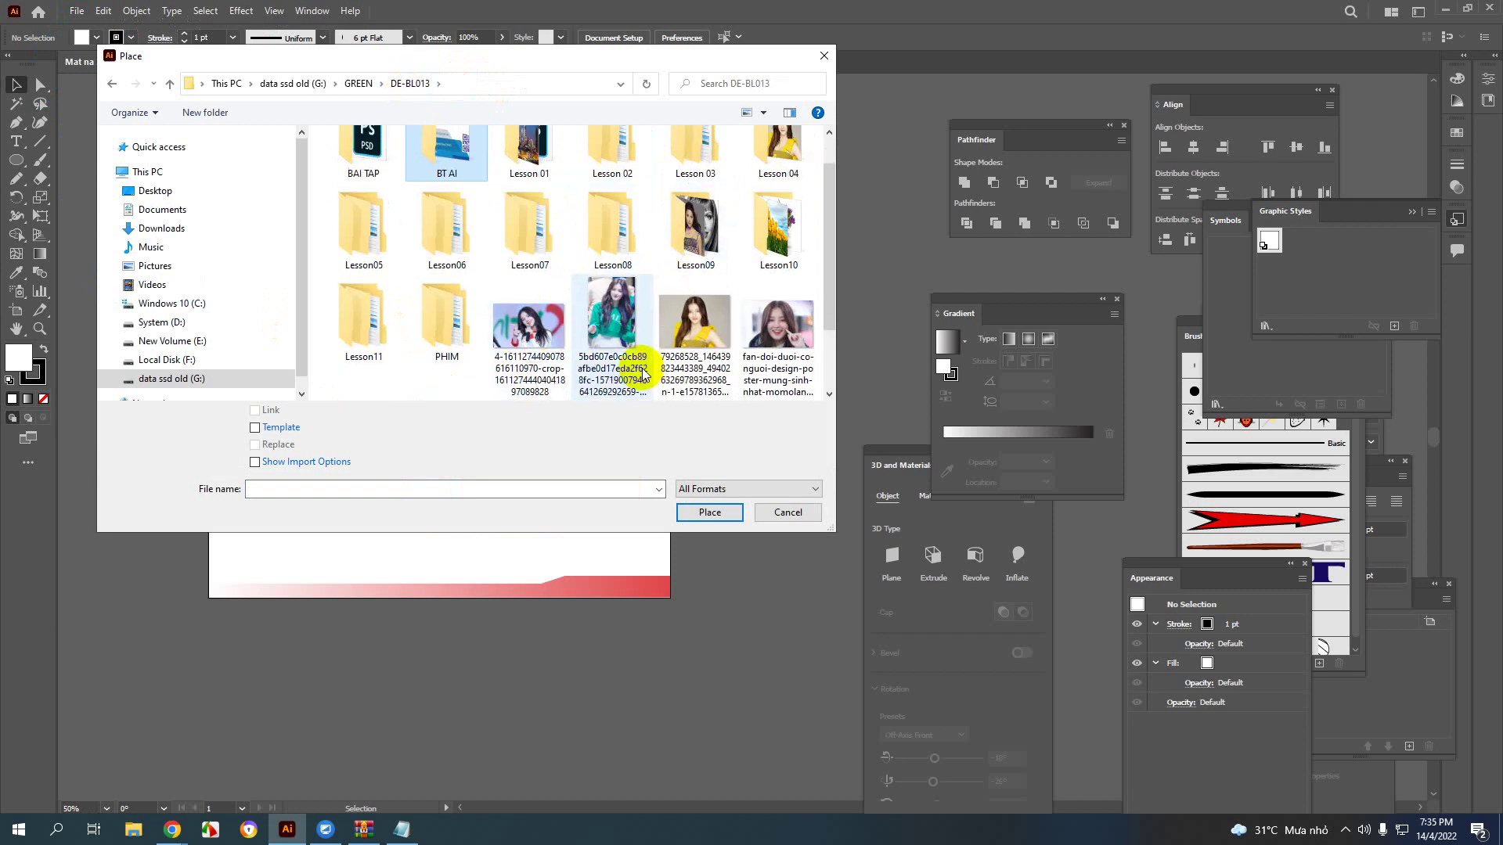
{"action": "left_click", "coordinate": [692, 338]}
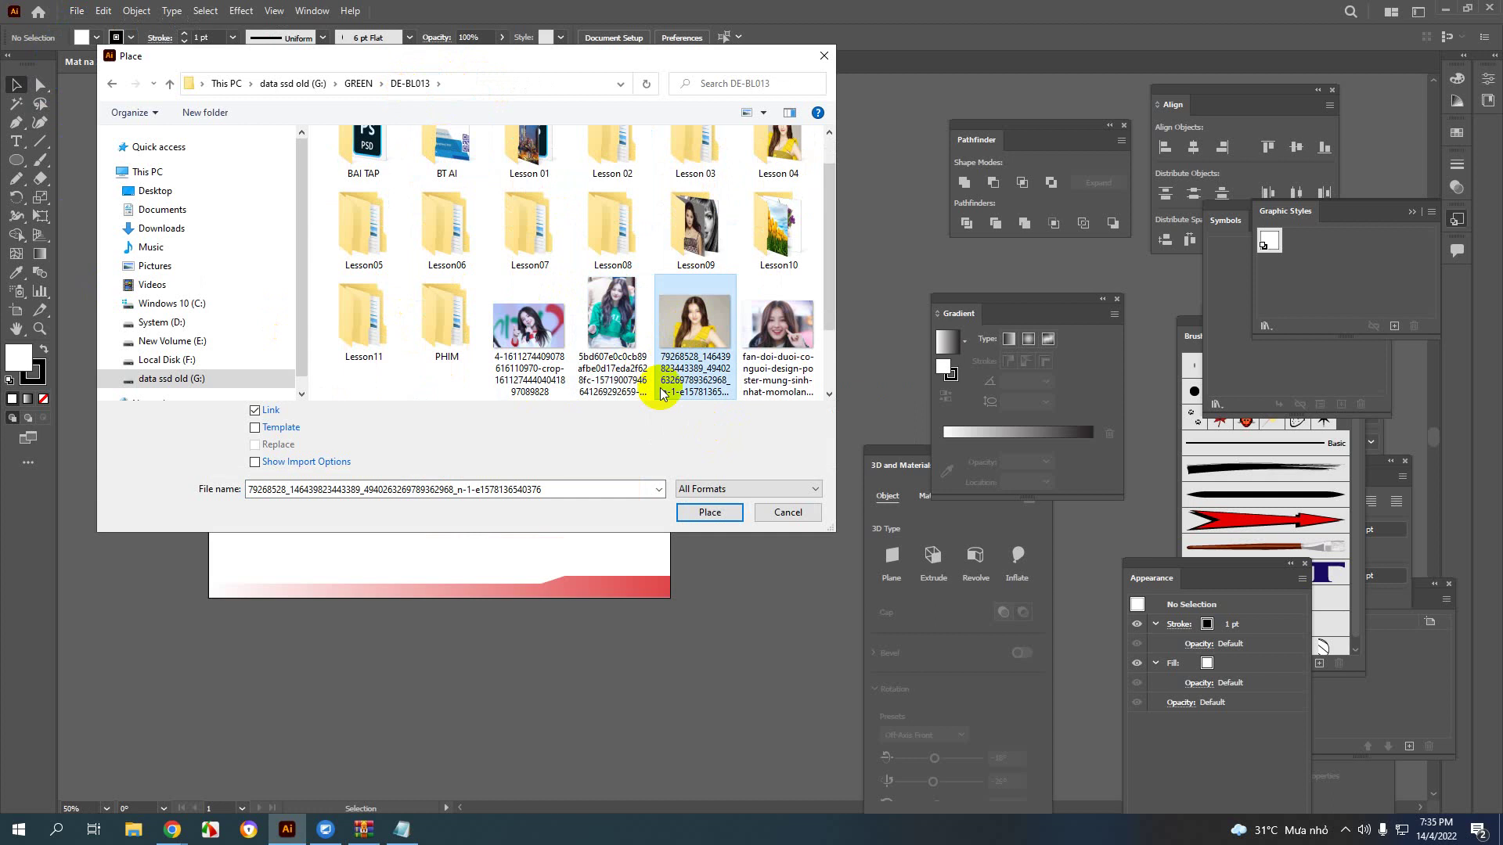
{"action": "left_click", "coordinate": [630, 337]}
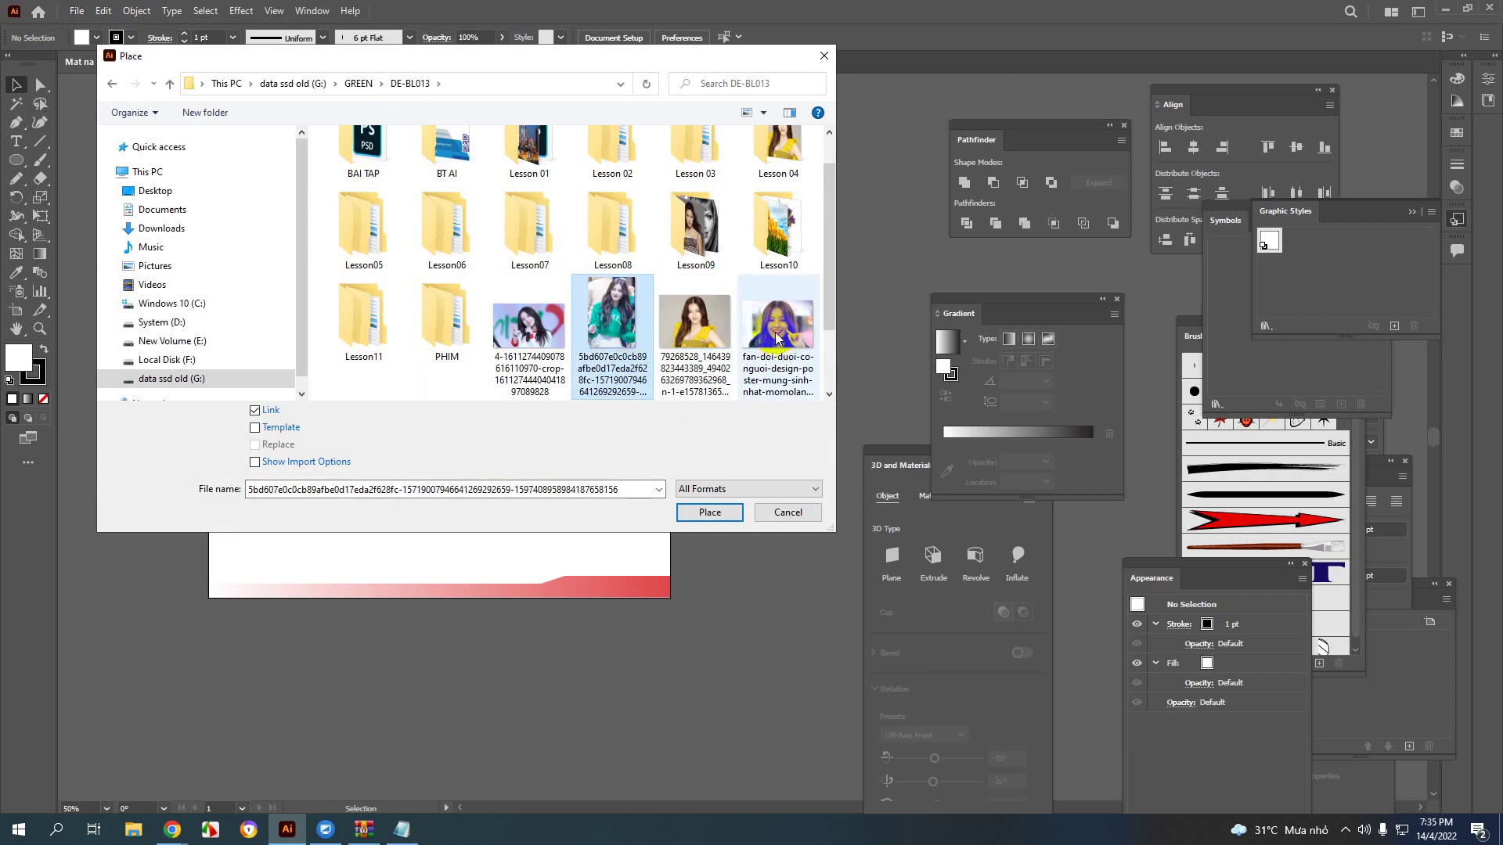
{"action": "left_click", "coordinate": [709, 511]}
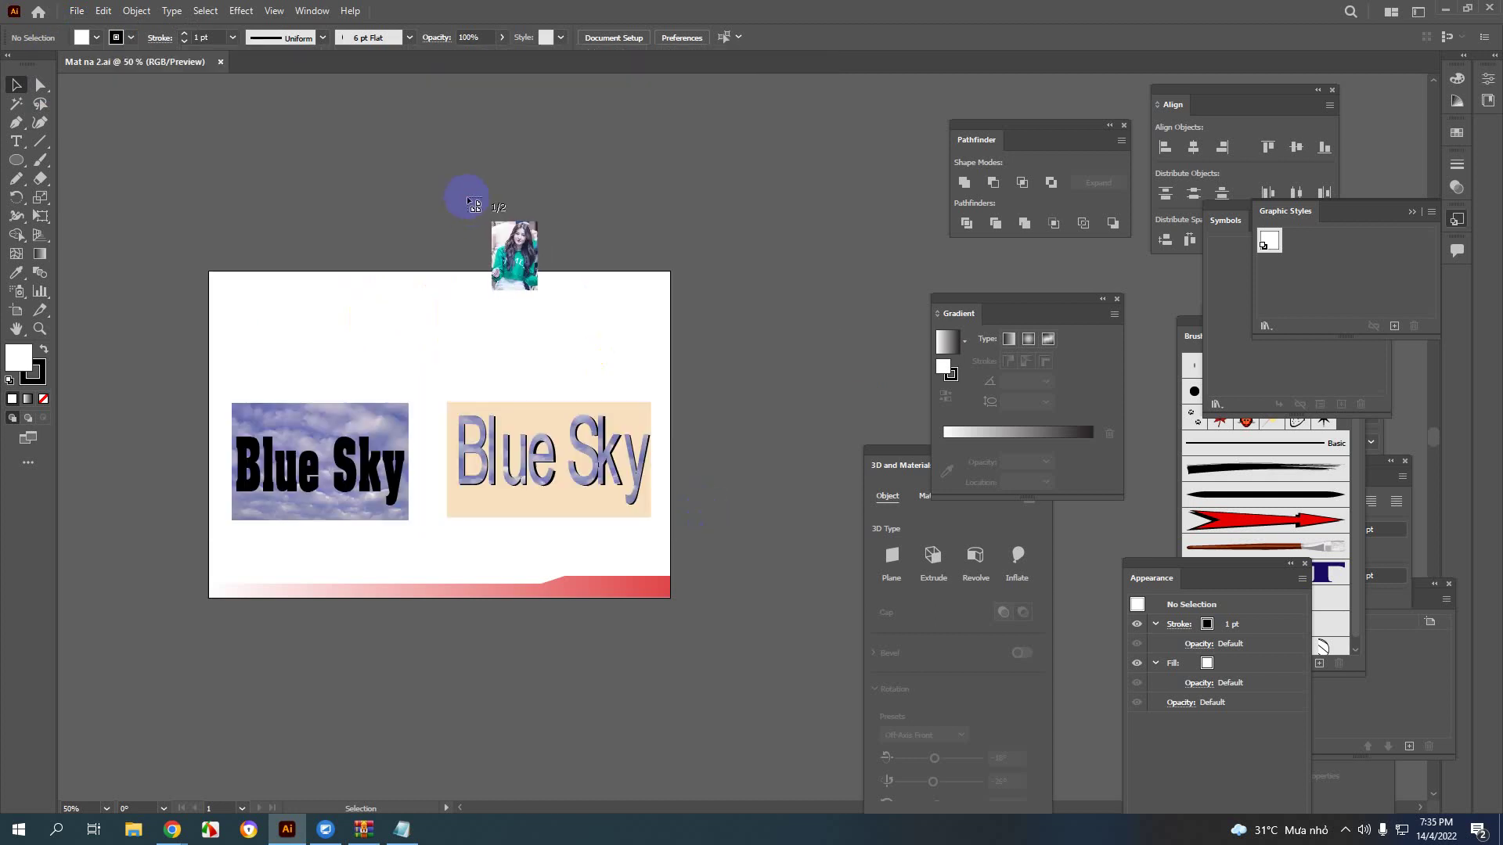
{"action": "left_click", "coordinate": [470, 201]}
{"action": "left_click", "coordinate": [388, 194]}
Step: Scale the yellow-dress photo to about 178 × 134 pt and the green-sweater photo to about 86 × 127 pt, side by side off the artboard
{"action": "scroll", "coordinate": [375, 319], "scroll_direction": "down", "scroll_amount": 1}
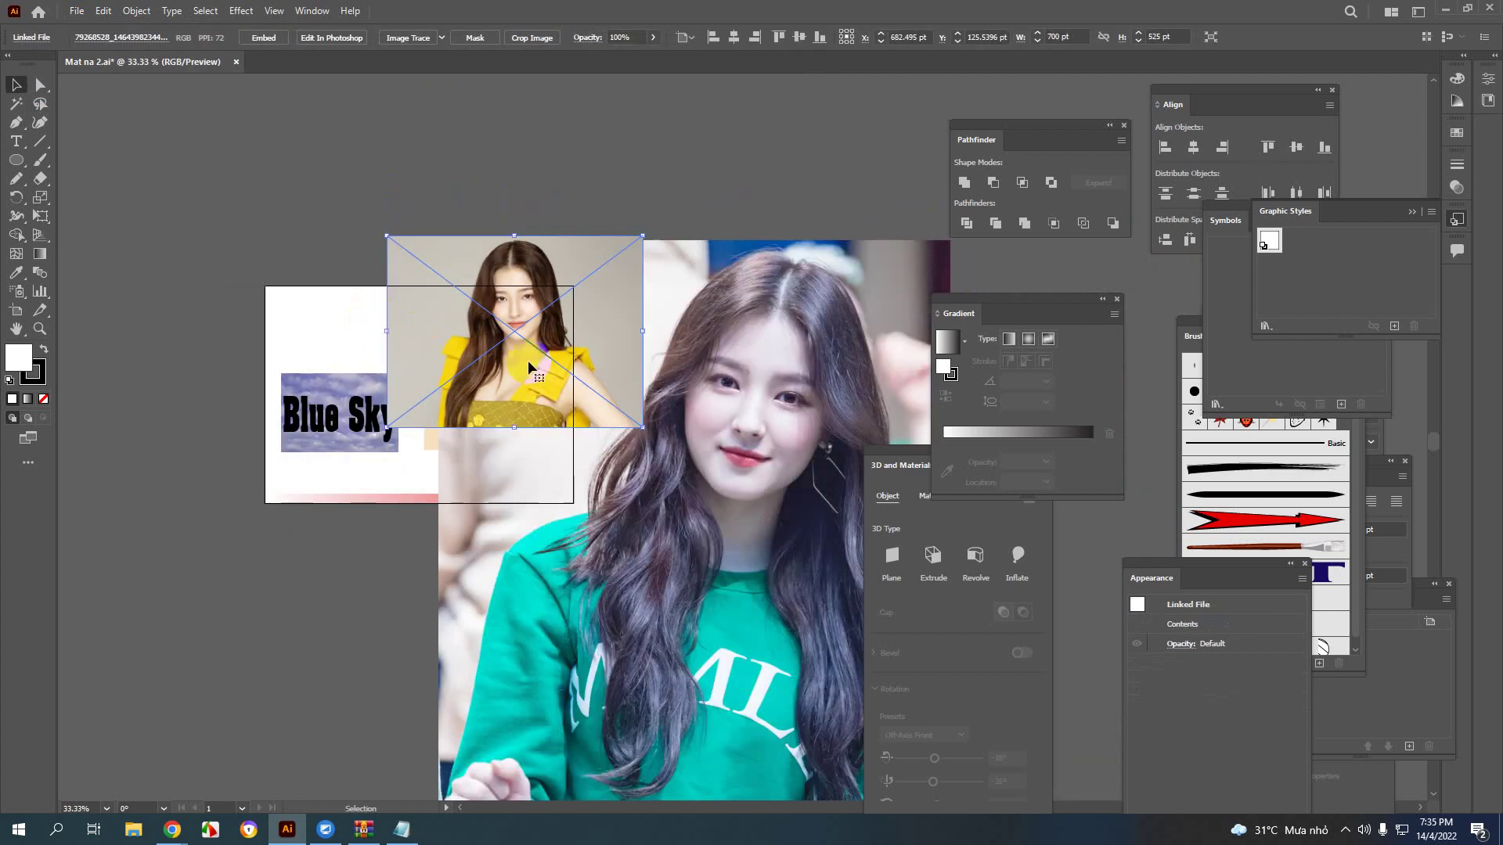
{"action": "left_click_drag", "start_coordinate": [528, 368], "coordinate": [282, 306]}
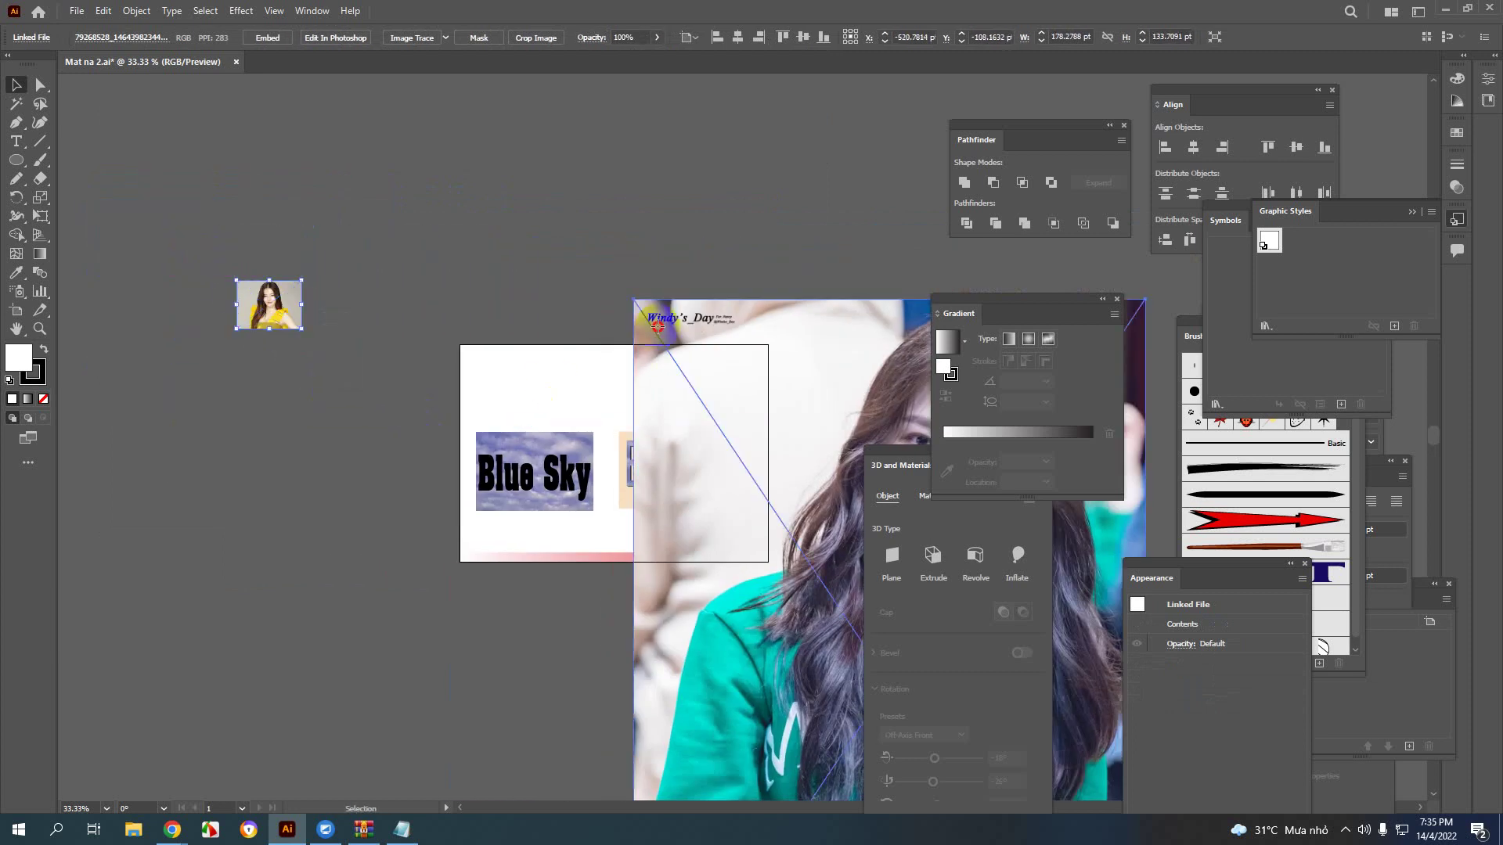
{"action": "left_click", "coordinate": [658, 327]}
{"action": "scroll", "coordinate": [641, 355], "scroll_direction": "down", "scroll_amount": 4}
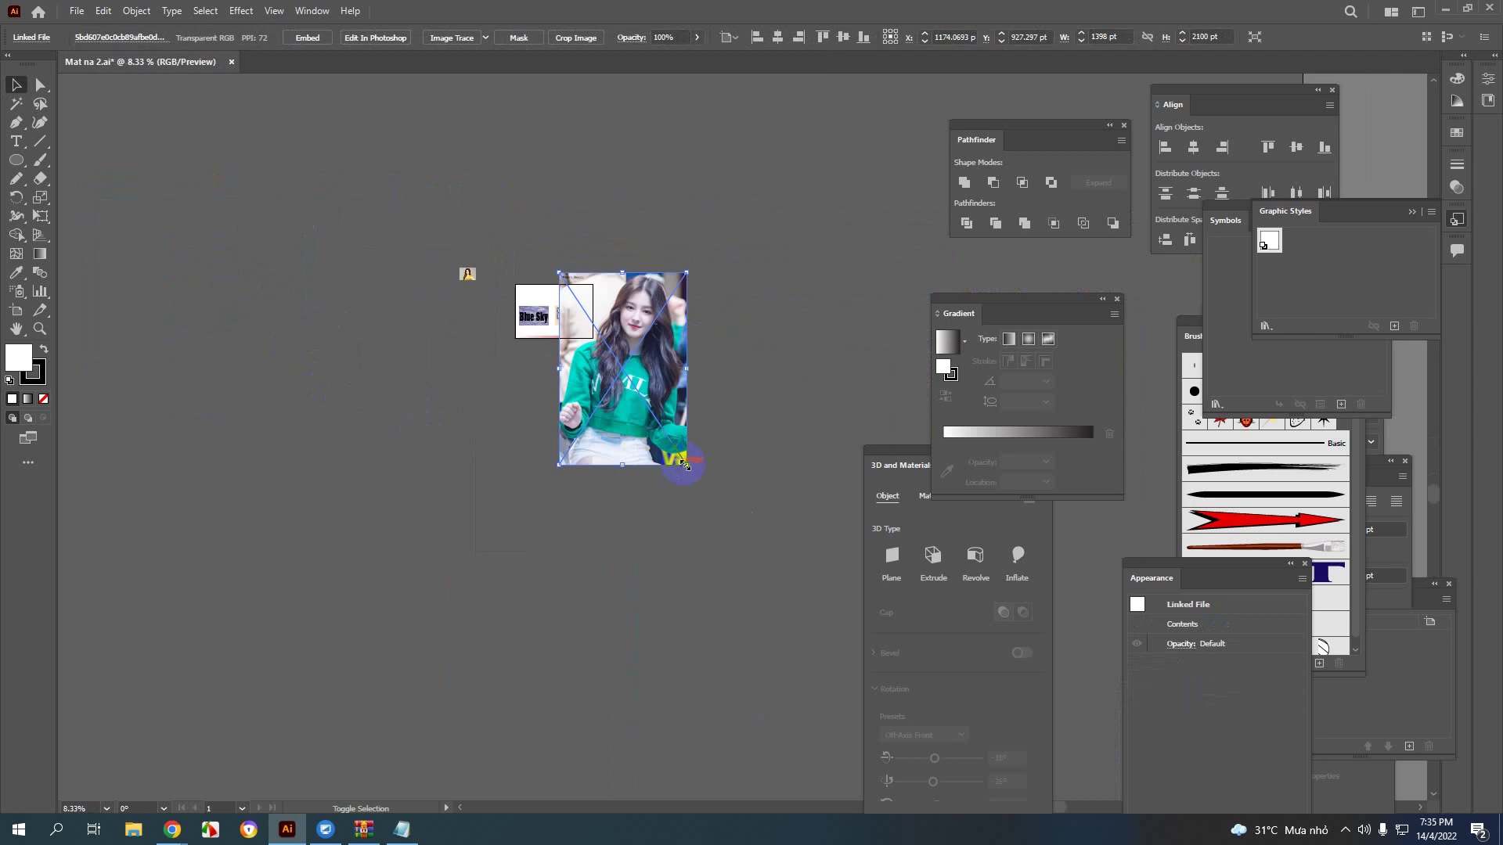
{"action": "left_click_drag", "start_coordinate": [685, 465], "coordinate": [298, 267]}
{"action": "scroll", "coordinate": [566, 286], "scroll_direction": "up", "scroll_amount": 3}
{"action": "left_click_drag", "start_coordinate": [382, 328], "coordinate": [346, 266]}
{"action": "left_click", "coordinate": [325, 292]}
{"action": "scroll", "coordinate": [305, 262], "scroll_direction": "up", "scroll_amount": 2}
{"action": "scroll", "coordinate": [241, 266], "scroll_direction": "up", "scroll_amount": 3}
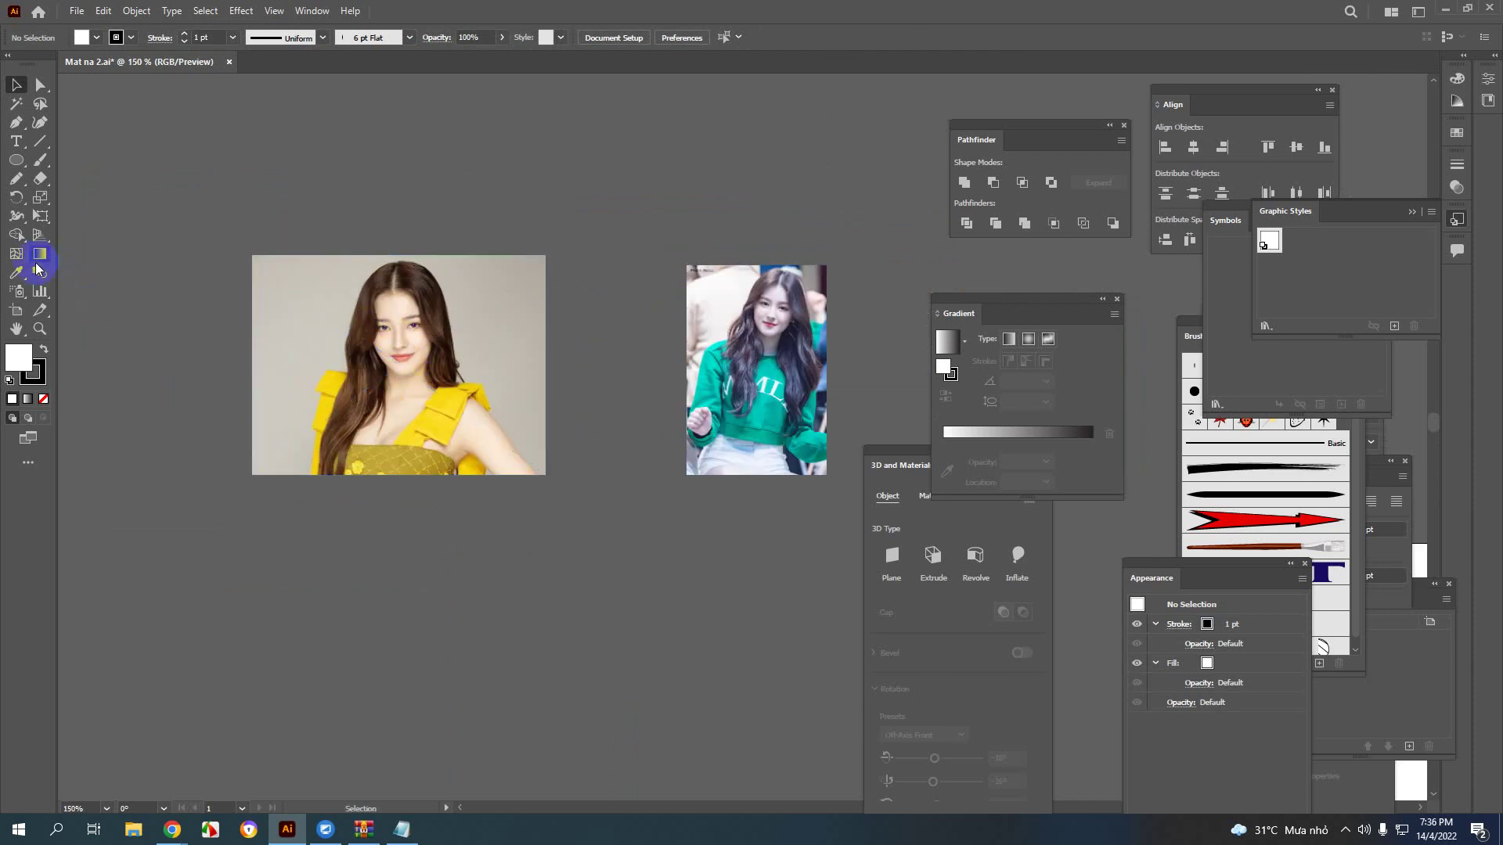
Step: Draw an ellipse about 89 × 129 pt over the woman in the yellow-dress photo
{"action": "left_click", "coordinate": [15, 161]}
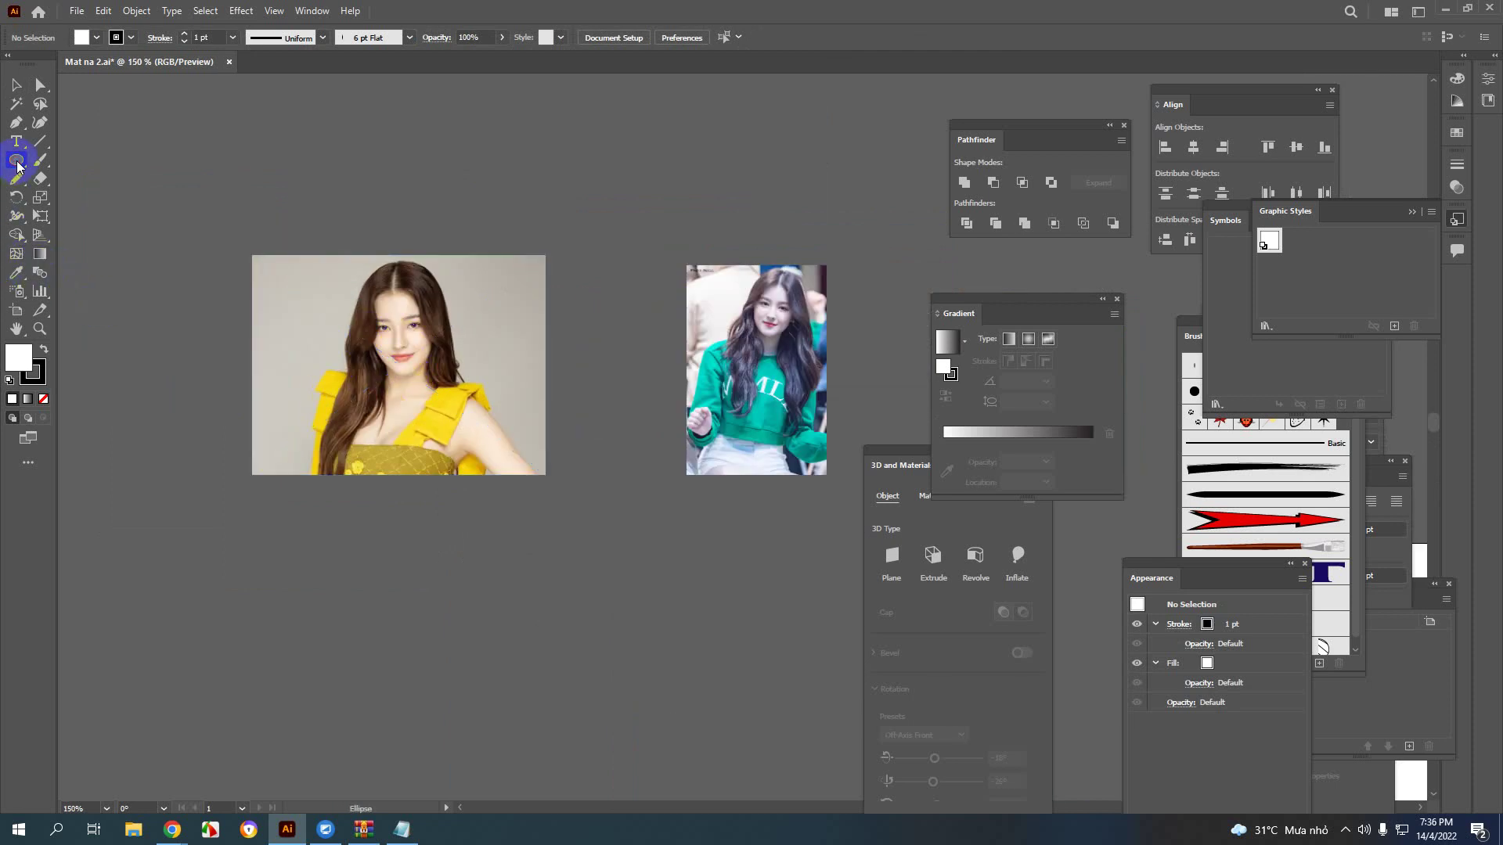
{"action": "left_click", "coordinate": [107, 250]}
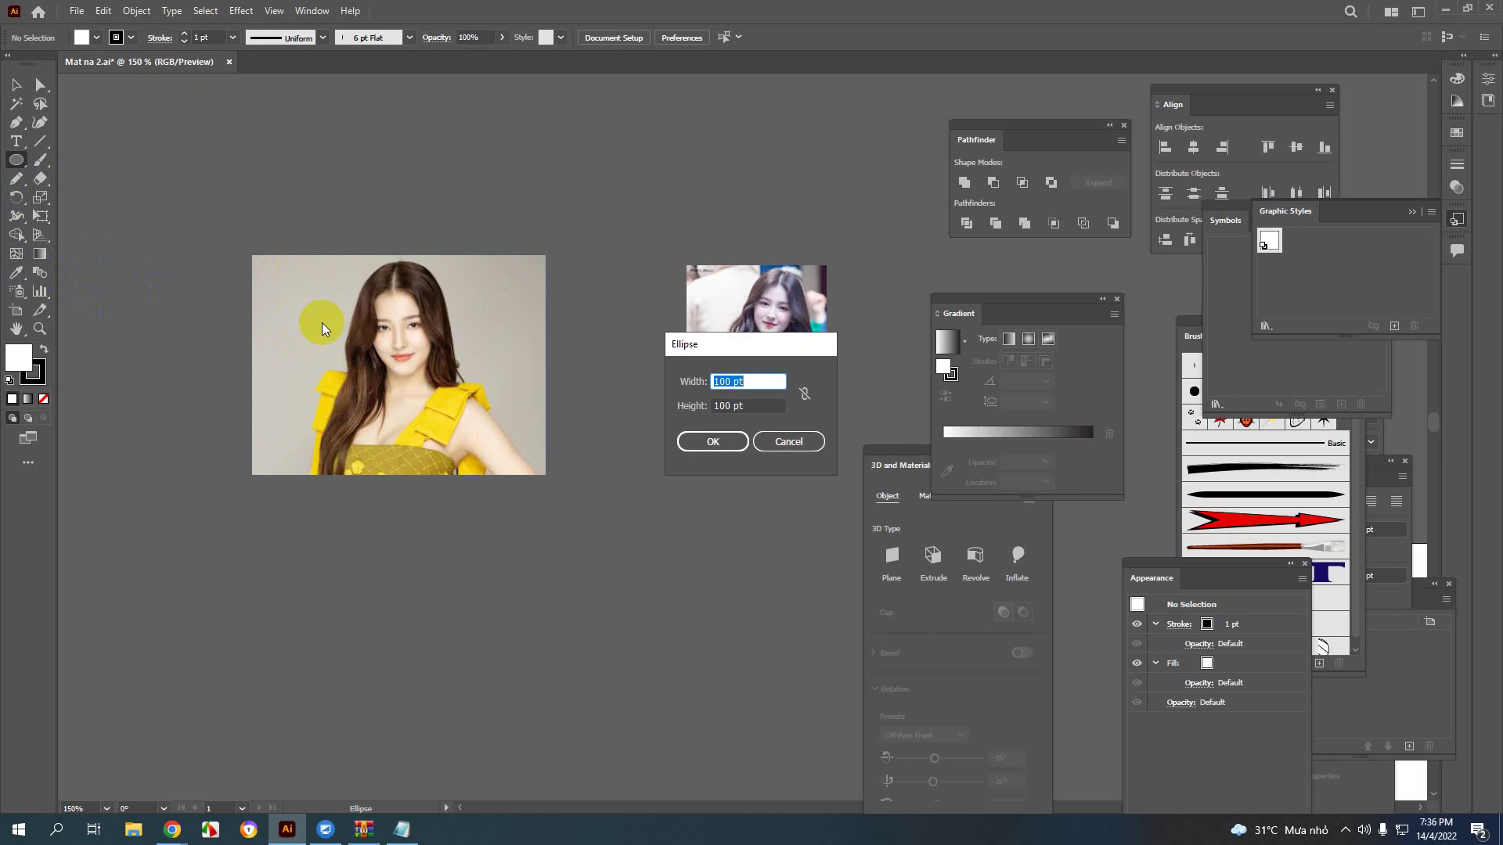
{"action": "left_click", "coordinate": [781, 437]}
{"action": "mouse_move", "coordinate": [341, 300]}
{"action": "left_mouse_down"}
{"action": "mouse_move", "coordinate": [436, 458]}
{"action": "mouse_move", "coordinate": [501, 460]}
{"action": "mouse_move", "coordinate": [436, 459]}
{"action": "mouse_move", "coordinate": [443, 440]}
{"action": "mouse_move", "coordinate": [412, 420]}
{"action": "mouse_move", "coordinate": [429, 406]}
{"action": "mouse_move", "coordinate": [475, 464]}
{"action": "left_mouse_up"}
Step: Give the ellipse no fill and a red stroke
{"action": "left_click", "coordinate": [98, 43]}
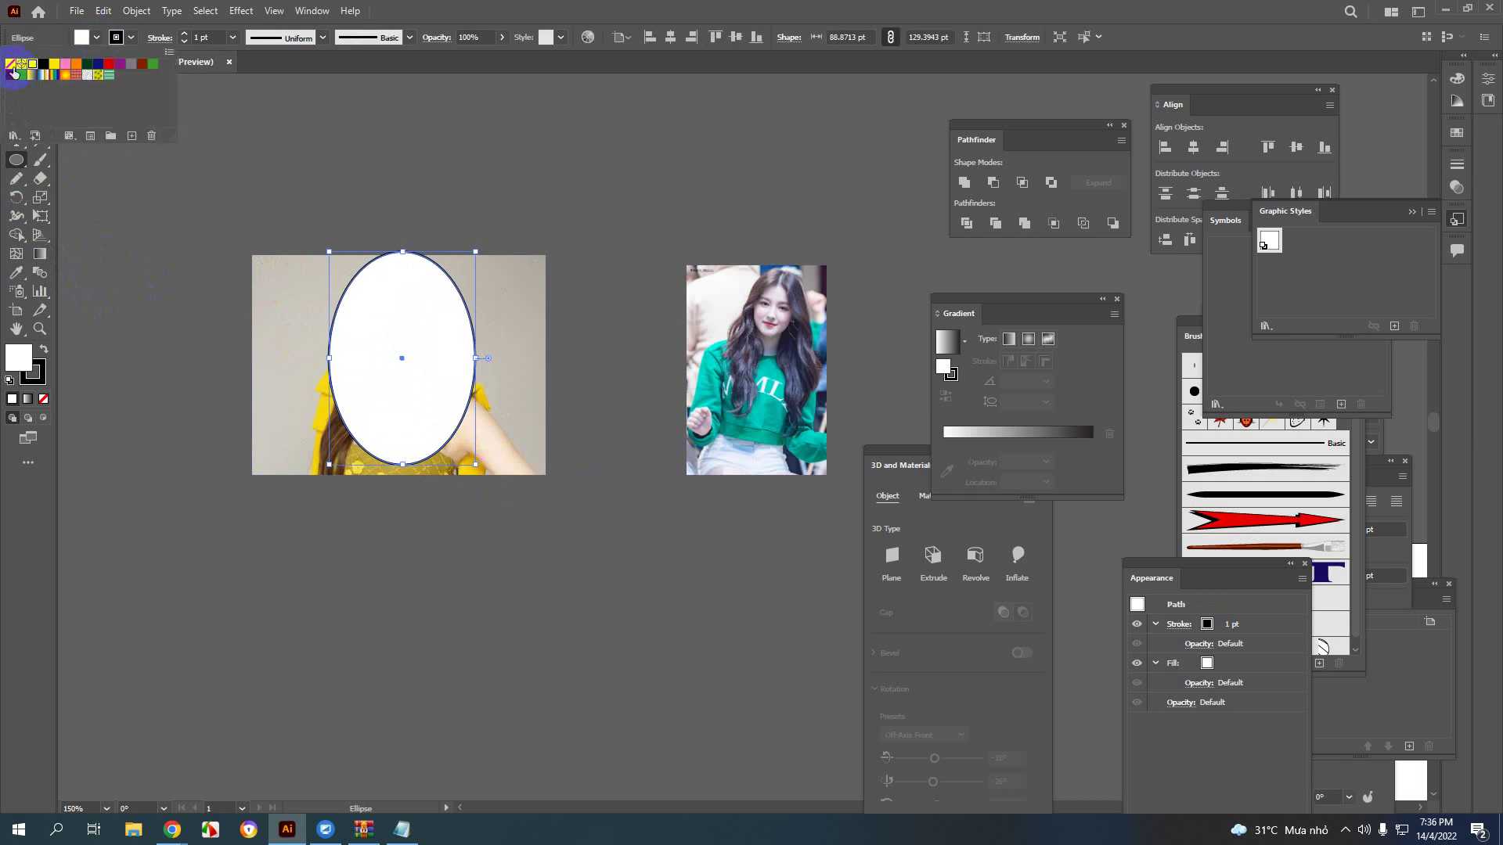
{"action": "left_click", "coordinate": [10, 64]}
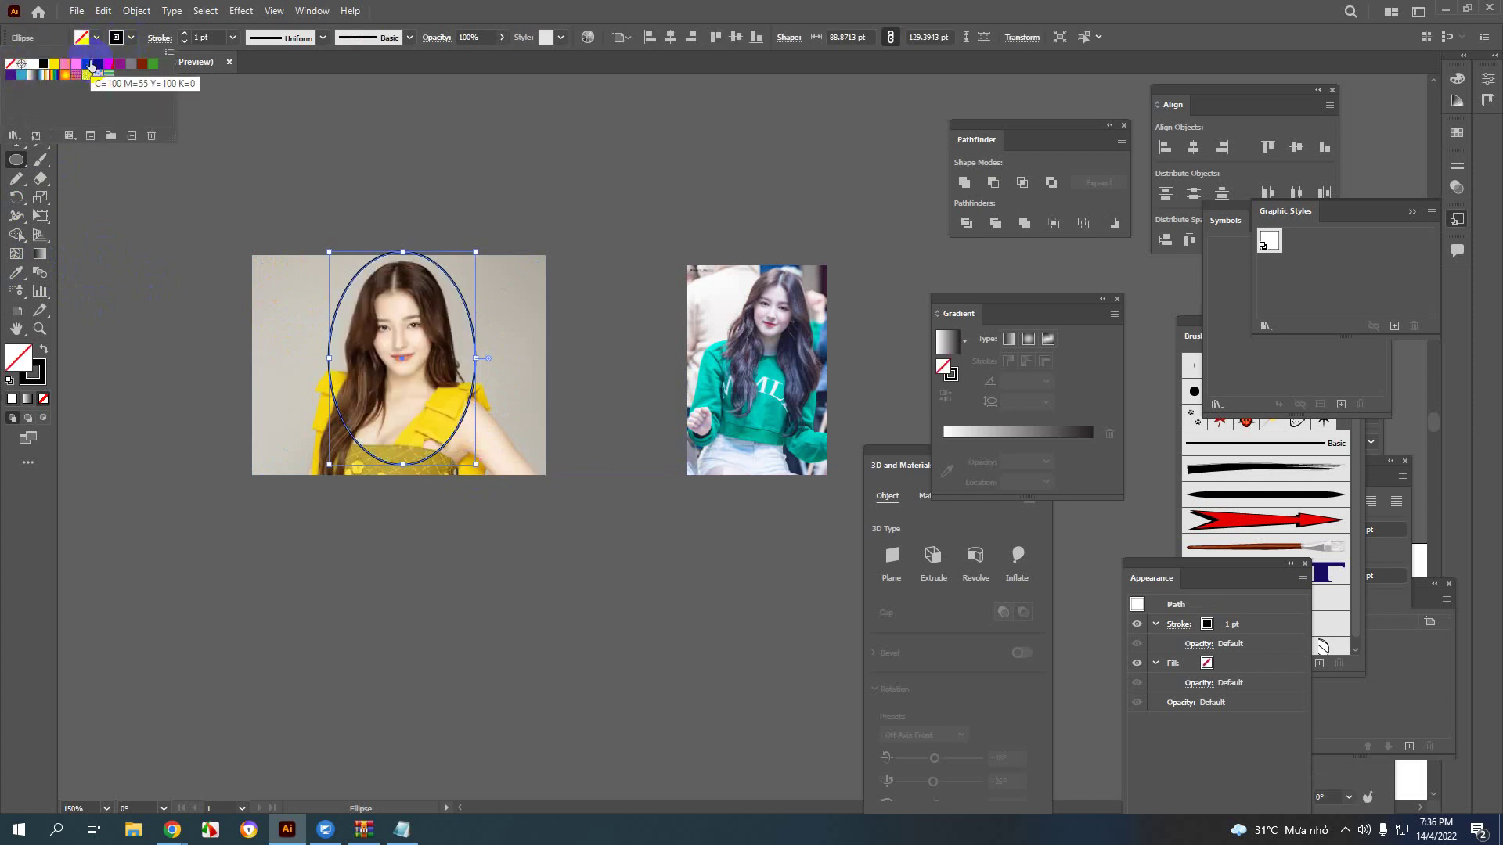
{"action": "left_click", "coordinate": [109, 63]}
{"action": "left_click", "coordinate": [19, 88]}
{"action": "left_click", "coordinate": [830, 744]}
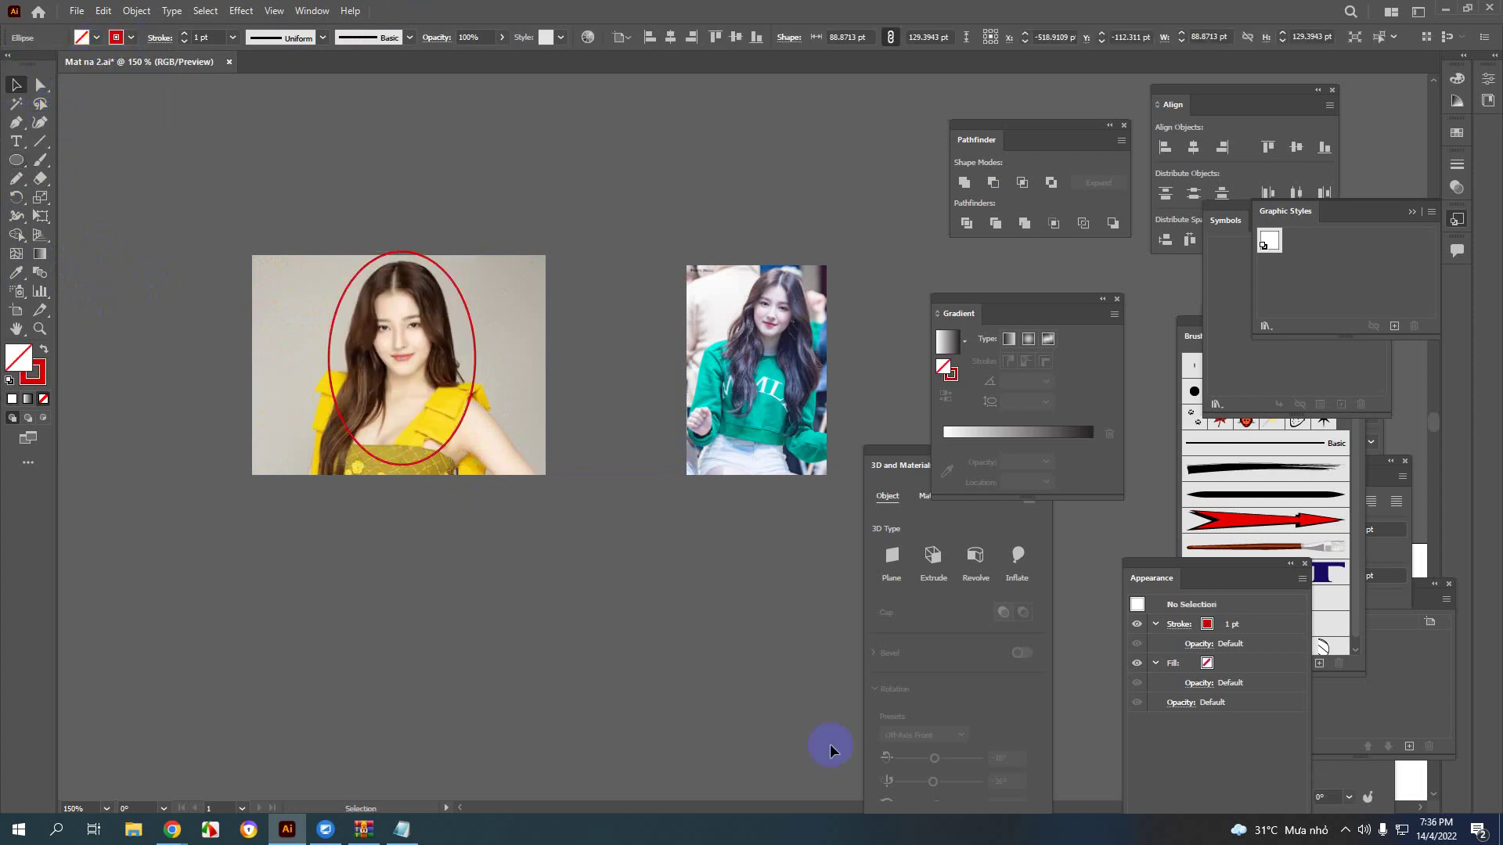
{"action": "left_click", "coordinate": [1343, 835]}
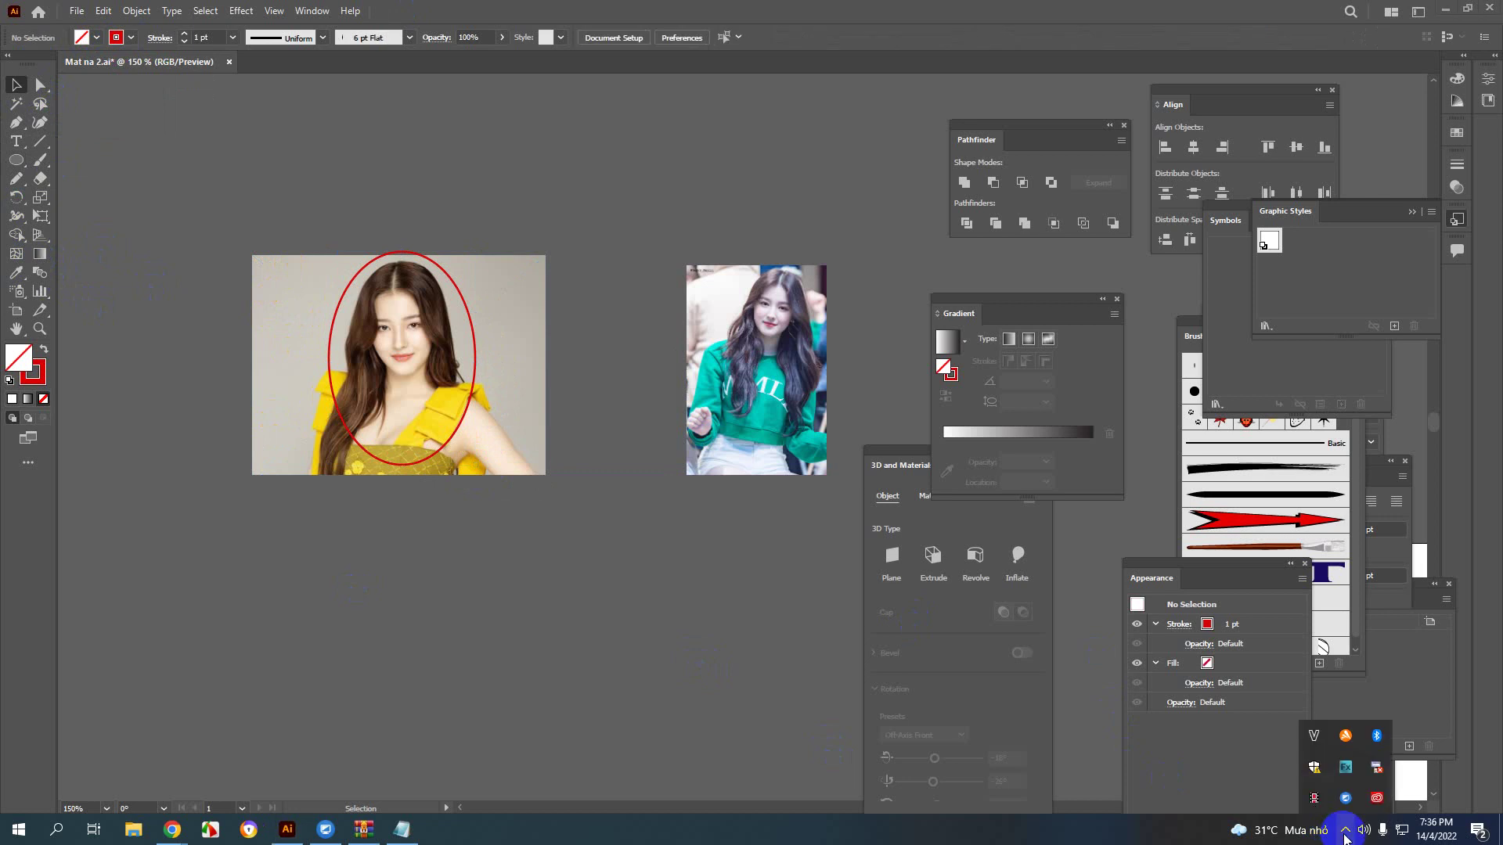
{"action": "left_click", "coordinate": [436, 430]}
Step: Fill the ellipse with orange and remove its stroke
{"action": "left_click", "coordinate": [332, 365]}
{"action": "left_click", "coordinate": [82, 37]}
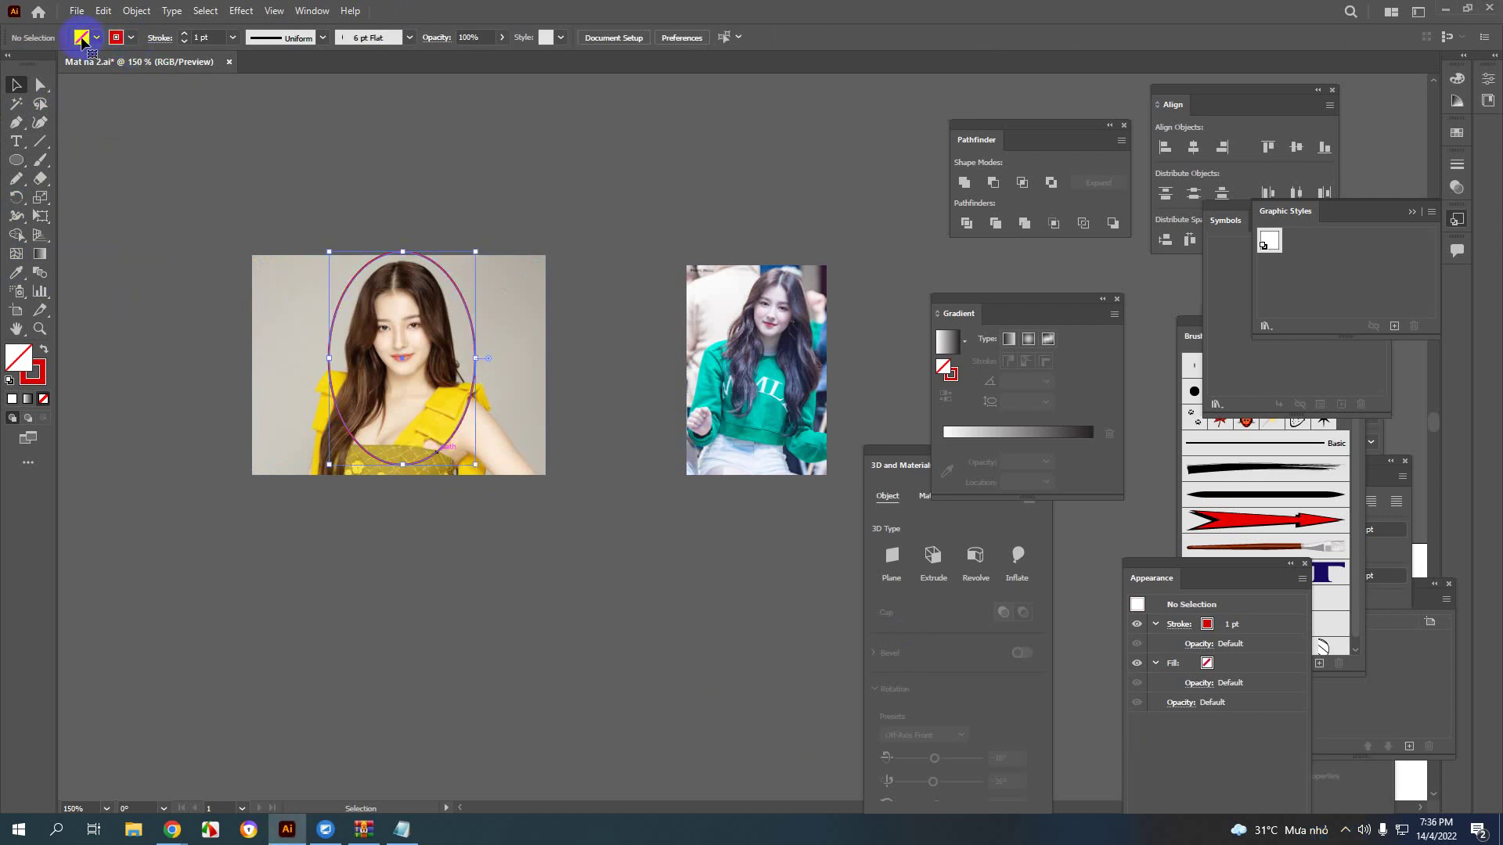
{"action": "left_click", "coordinate": [97, 41]}
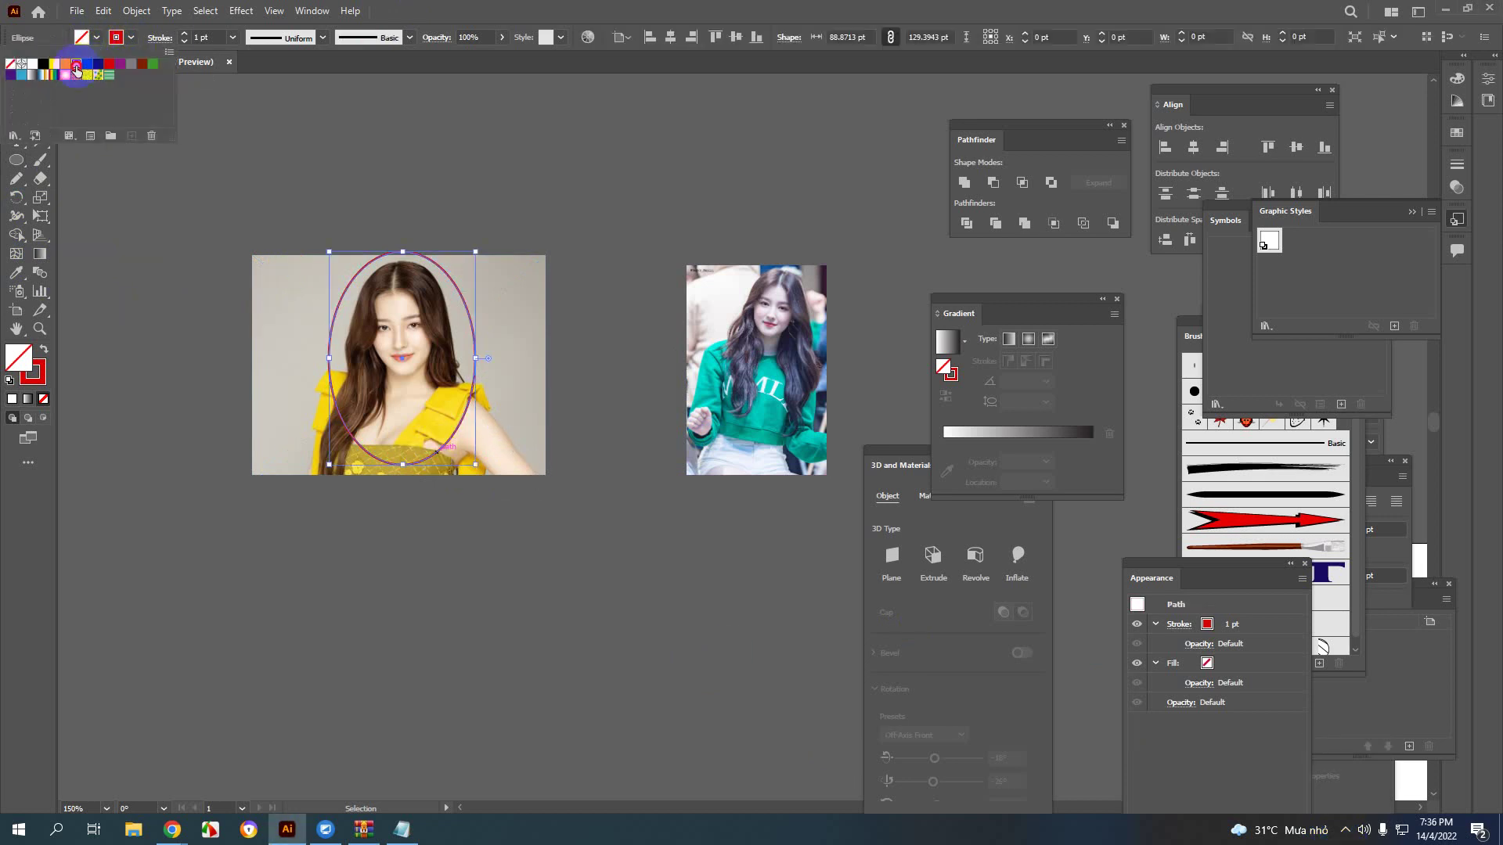
{"action": "left_click", "coordinate": [76, 67]}
{"action": "left_click", "coordinate": [283, 501]}
{"action": "left_click", "coordinate": [427, 389]}
{"action": "left_click", "coordinate": [132, 37]}
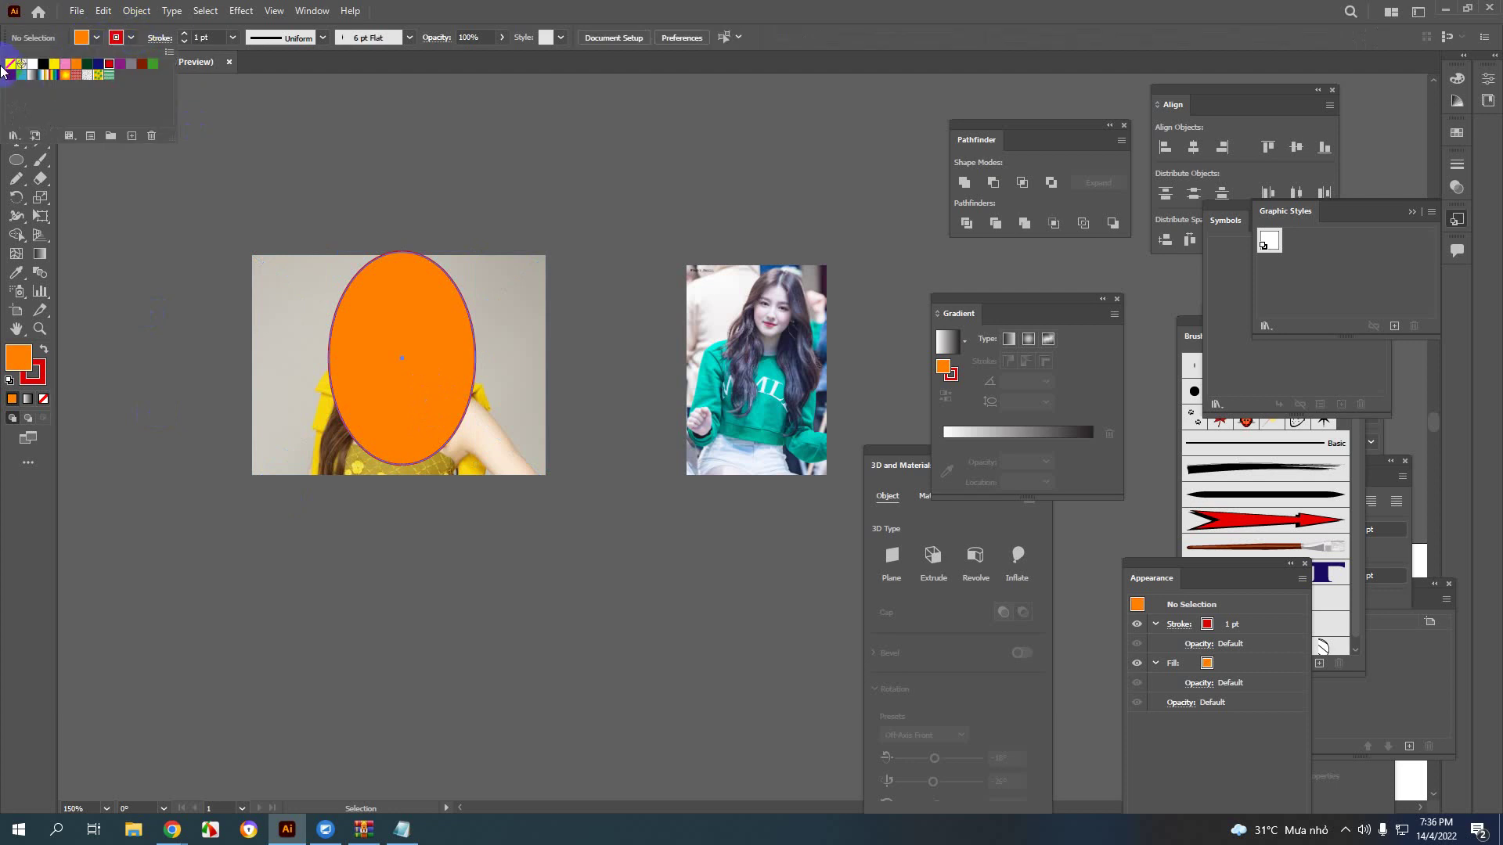
{"action": "left_click", "coordinate": [7, 65]}
Step: Widen the orange ellipse into a near-circle and position it over the woman in the yellow-dress photo
{"action": "left_click_drag", "start_coordinate": [415, 405], "coordinate": [406, 362]}
{"action": "key", "text": "ctrl+shift+a"}
{"action": "left_click_drag", "start_coordinate": [205, 204], "coordinate": [587, 524]}
{"action": "right_click", "coordinate": [431, 386]}
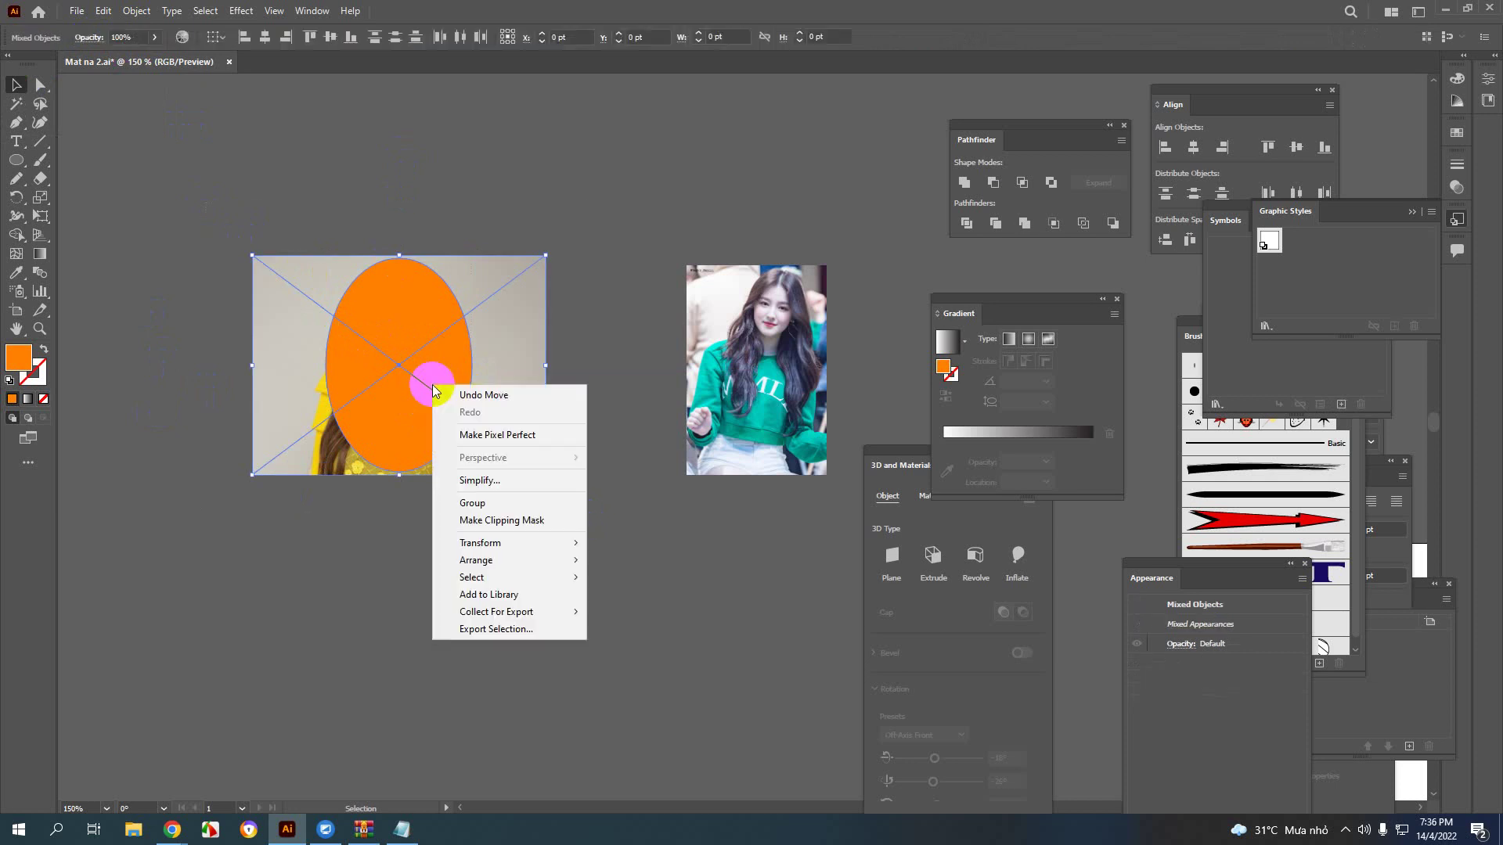
{"action": "left_click", "coordinate": [486, 208]}
{"action": "left_click", "coordinate": [413, 389]}
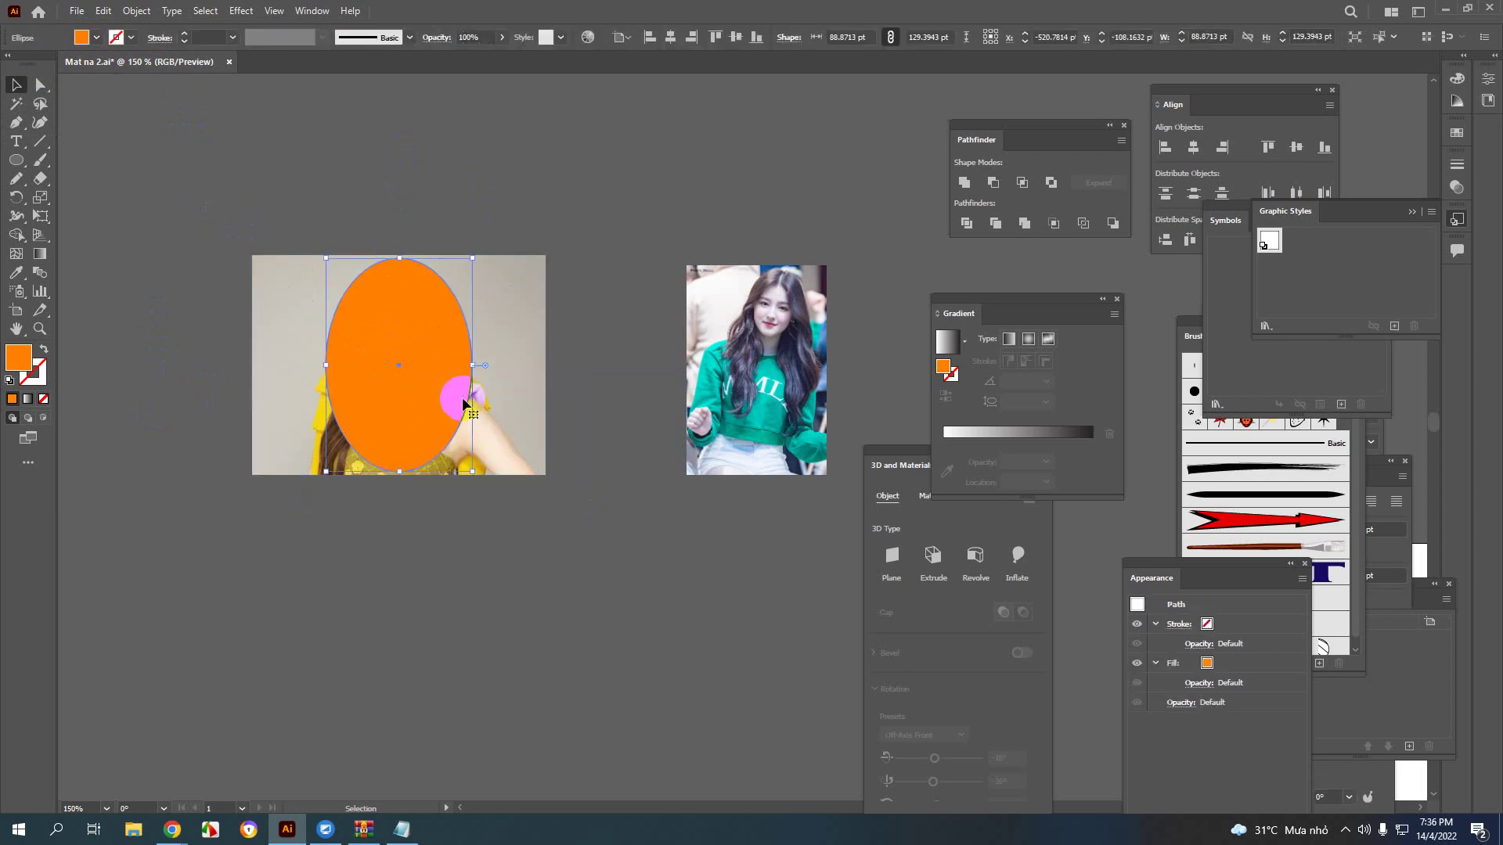
{"action": "left_click_drag", "start_coordinate": [471, 364], "coordinate": [530, 368]}
{"action": "left_click_drag", "start_coordinate": [443, 386], "coordinate": [424, 382]}
Step: Make a clipping mask from the orange shape and the yellow-dress photo
{"action": "left_click_drag", "start_coordinate": [216, 197], "coordinate": [587, 516]}
{"action": "right_click", "coordinate": [454, 392]}
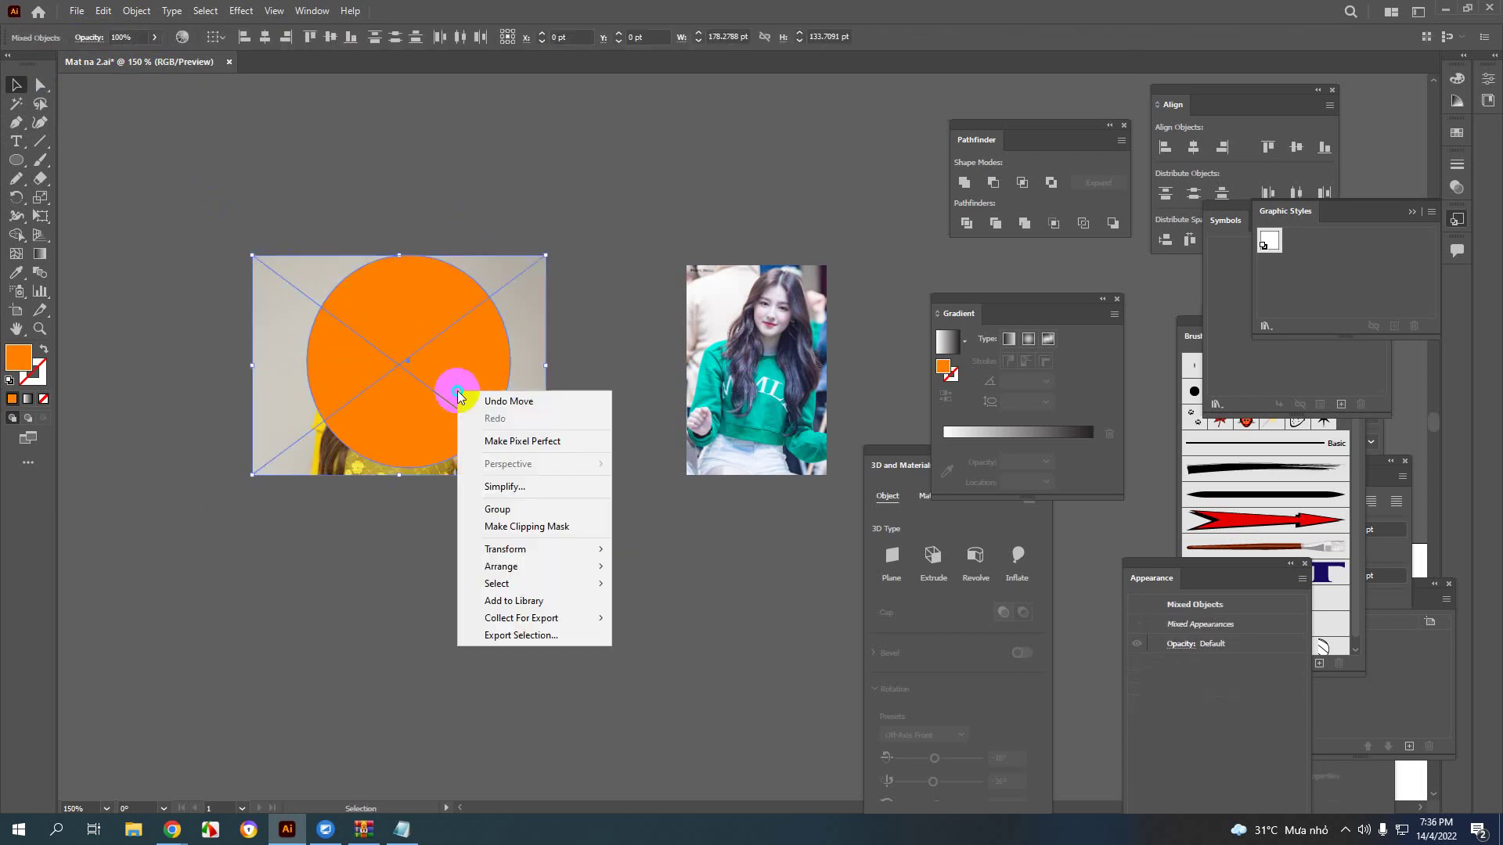
{"action": "left_click", "coordinate": [506, 525]}
{"action": "left_click", "coordinate": [495, 546]}
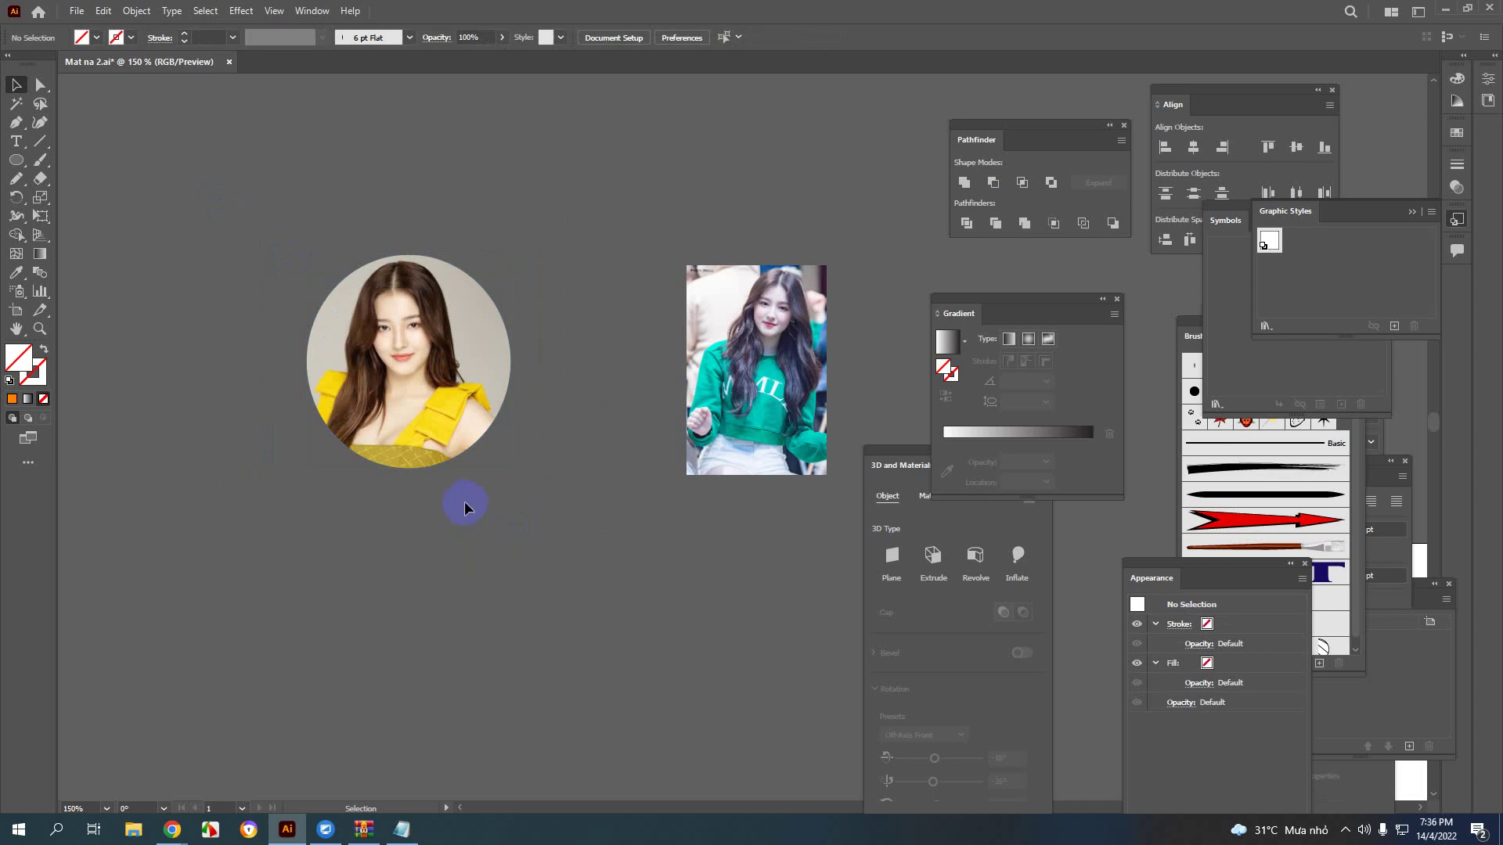
Step: Draw a circle about 82 pt wide over the upper part of the green-sweater photo and fill it with purple
{"action": "scroll", "coordinate": [465, 508], "scroll_direction": "right", "scroll_amount": 3}
{"action": "left_click", "coordinate": [28, 168]}
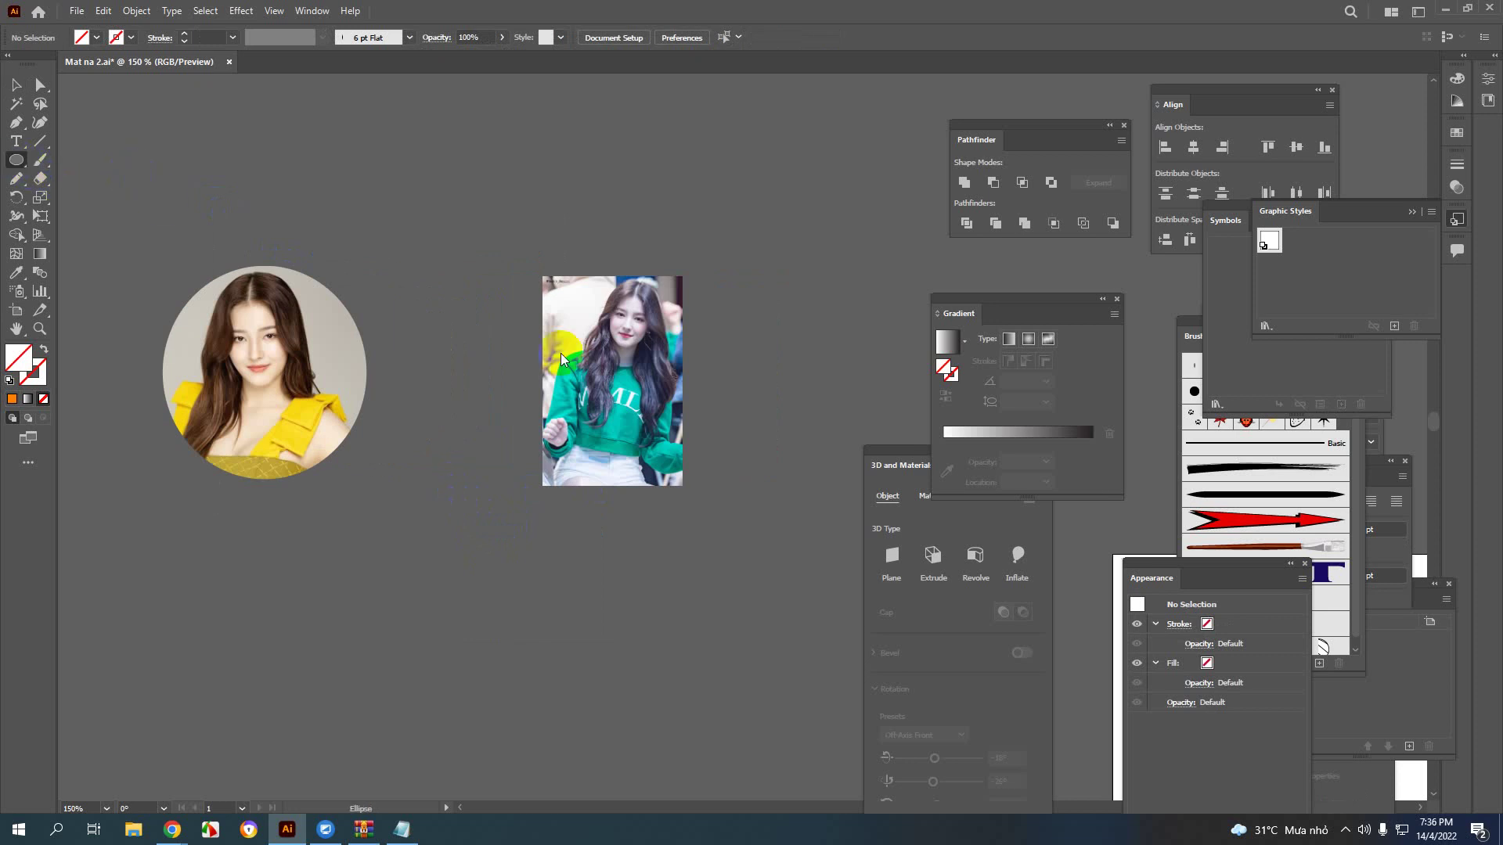
{"action": "mouse_move", "coordinate": [578, 319]}
{"action": "left_mouse_down"}
{"action": "mouse_move", "coordinate": [647, 427]}
{"action": "mouse_move", "coordinate": [647, 412]}
{"action": "left_mouse_up"}
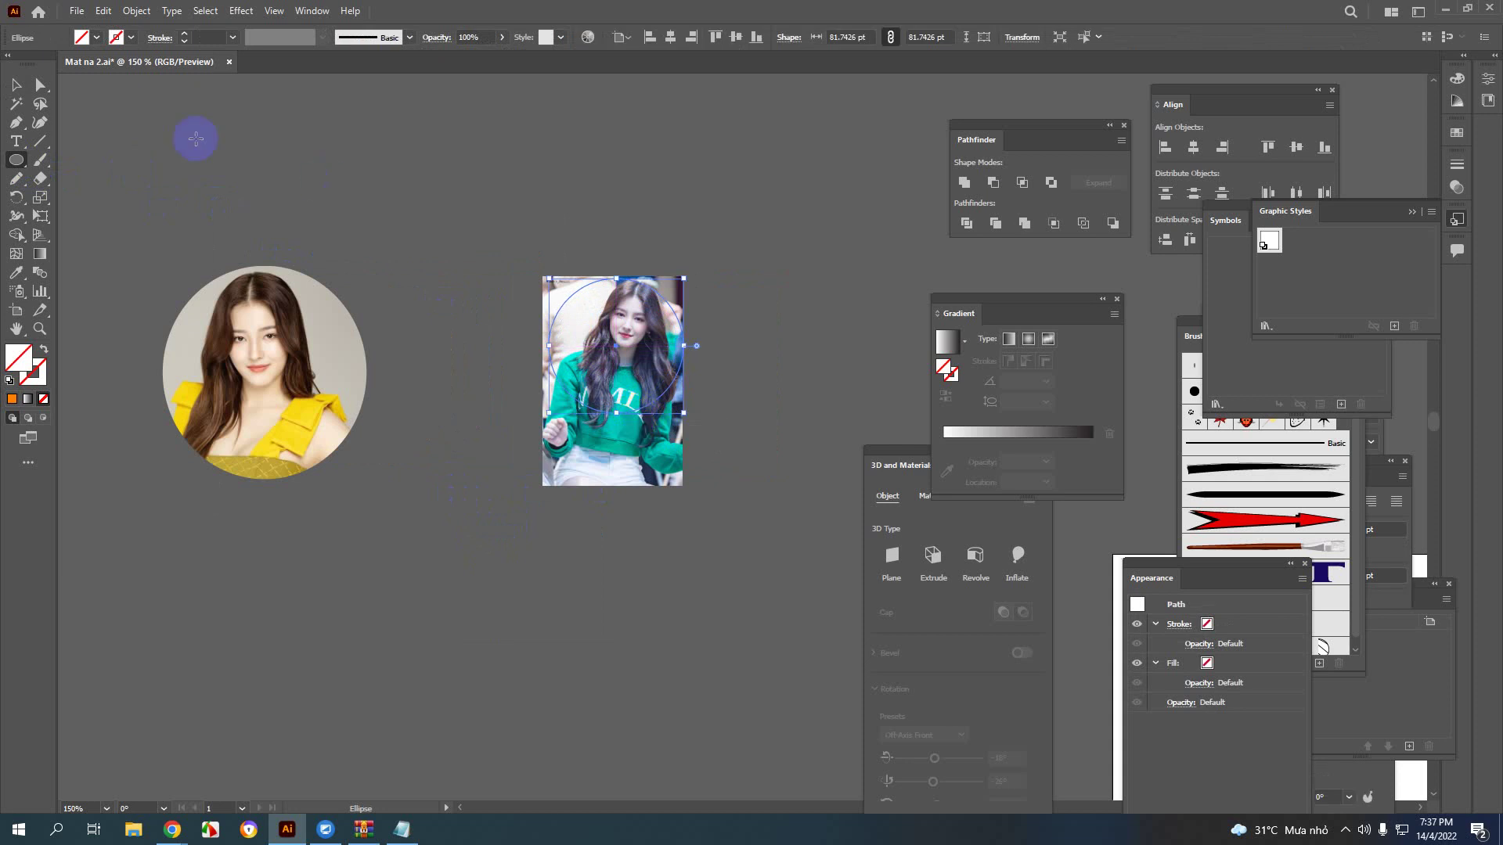
{"action": "left_click", "coordinate": [107, 38]}
{"action": "left_click", "coordinate": [119, 63]}
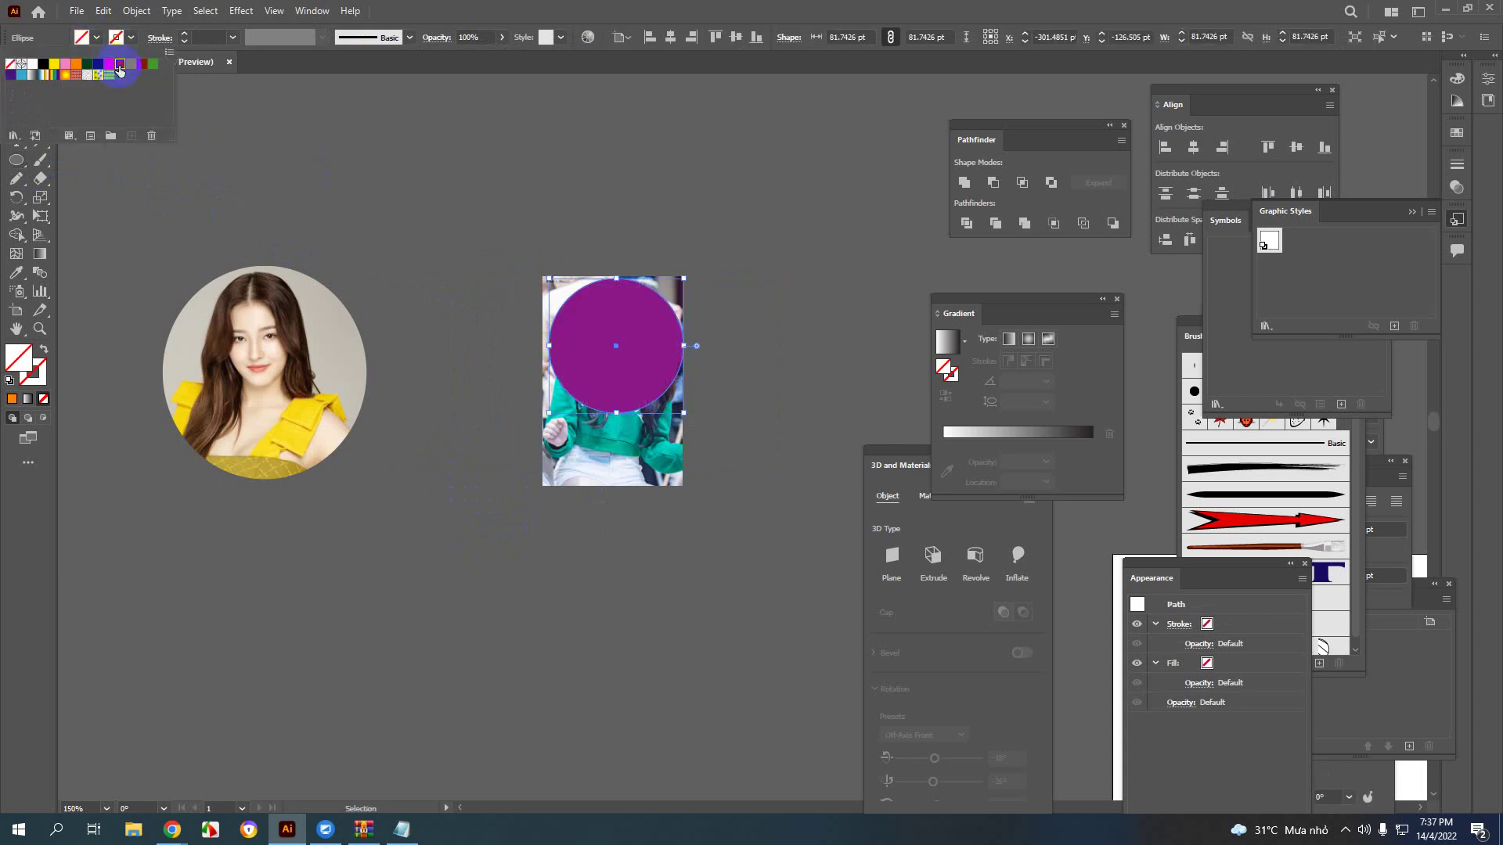
Step: Make a clipping mask from the purple circle and the green-sweater photo
{"action": "left_click", "coordinate": [392, 201]}
{"action": "left_click", "coordinate": [767, 564]}
{"action": "left_click_drag", "start_coordinate": [767, 563], "coordinate": [685, 448]}
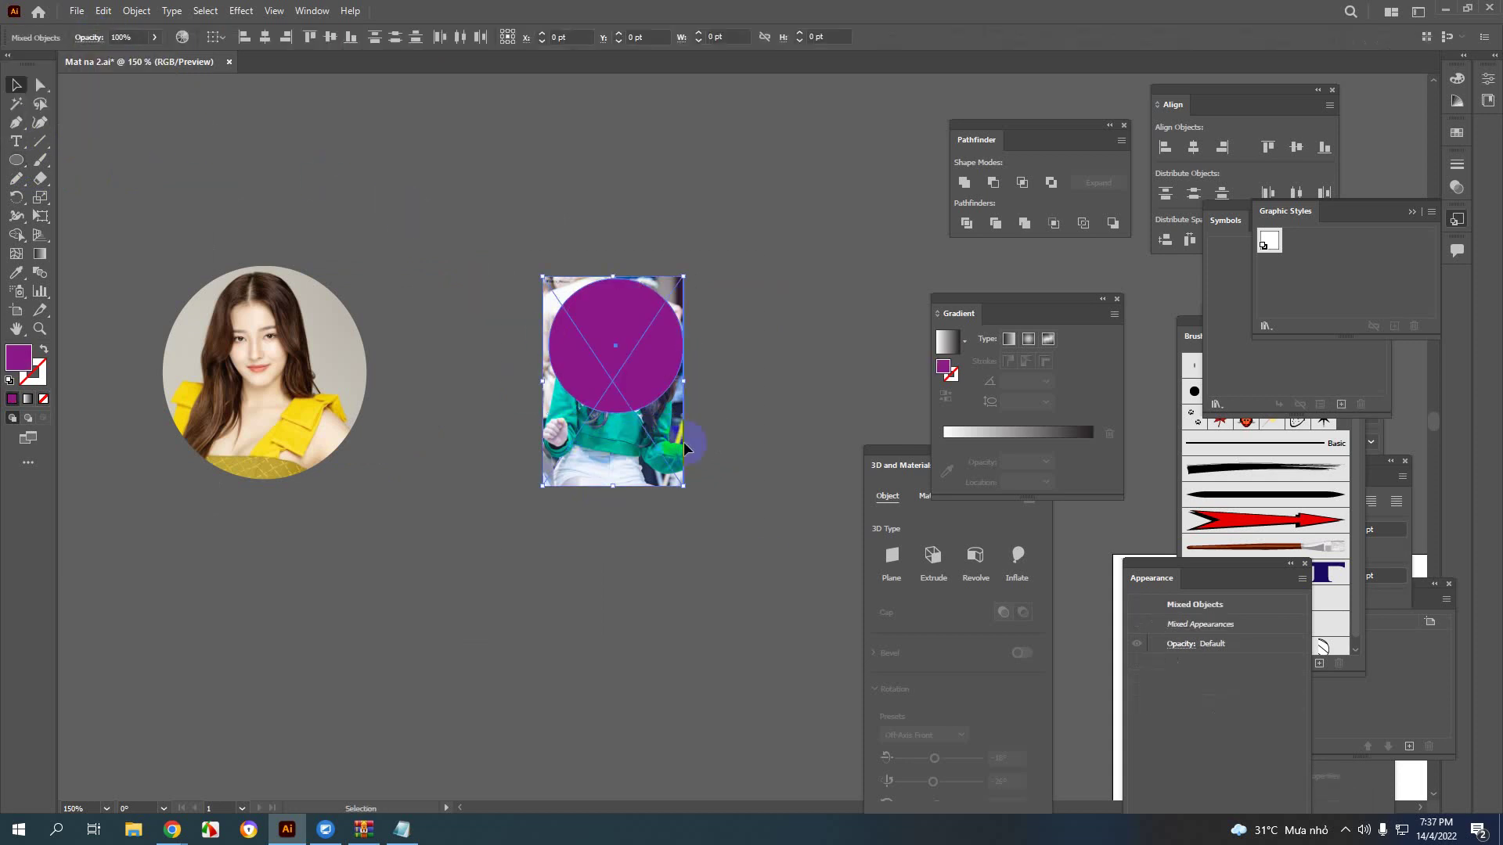
{"action": "right_click", "coordinate": [637, 355]}
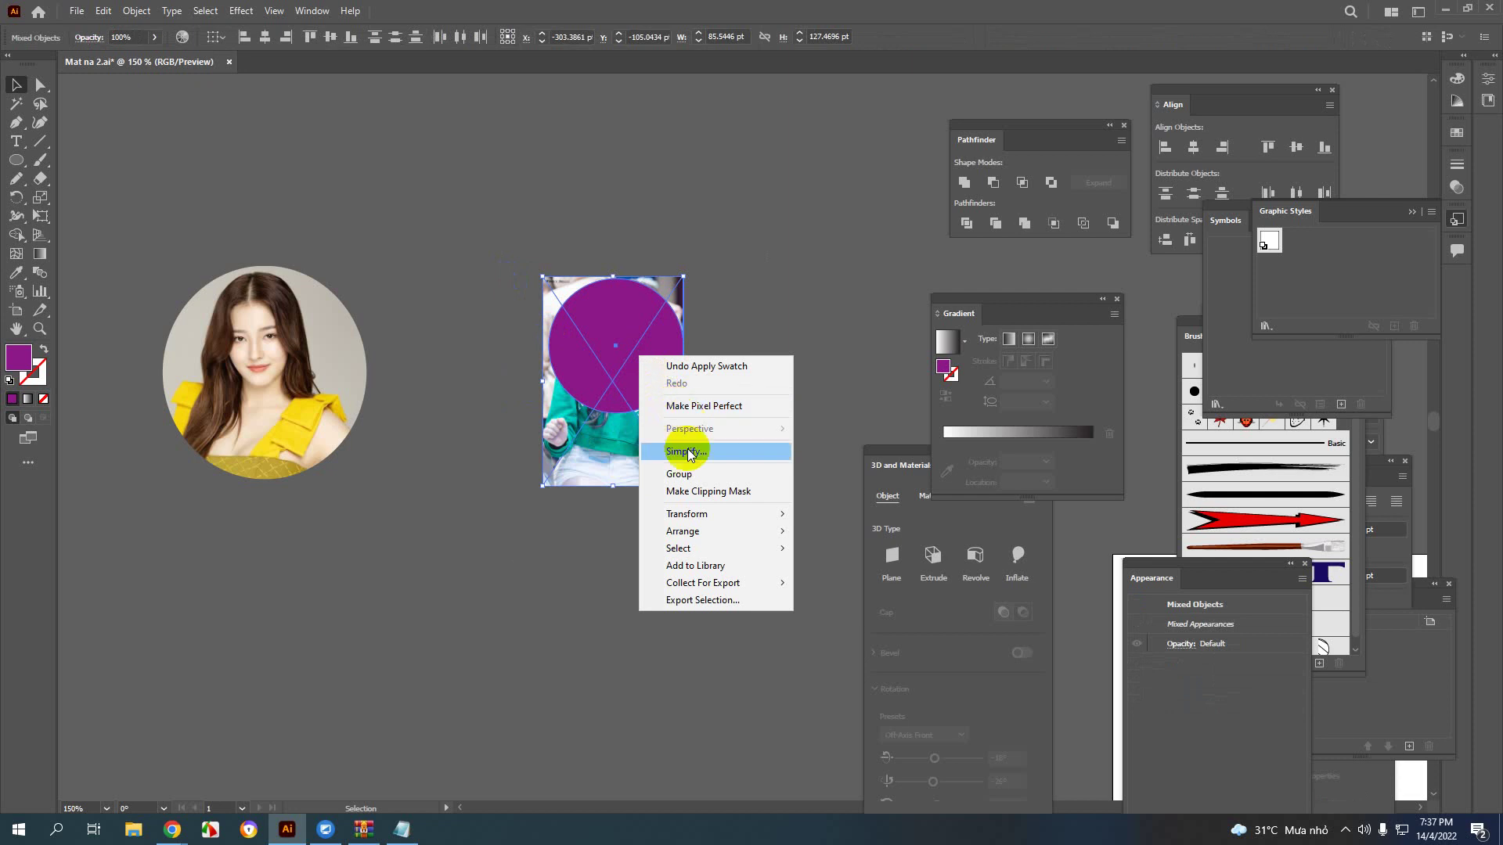
{"action": "left_click", "coordinate": [691, 493]}
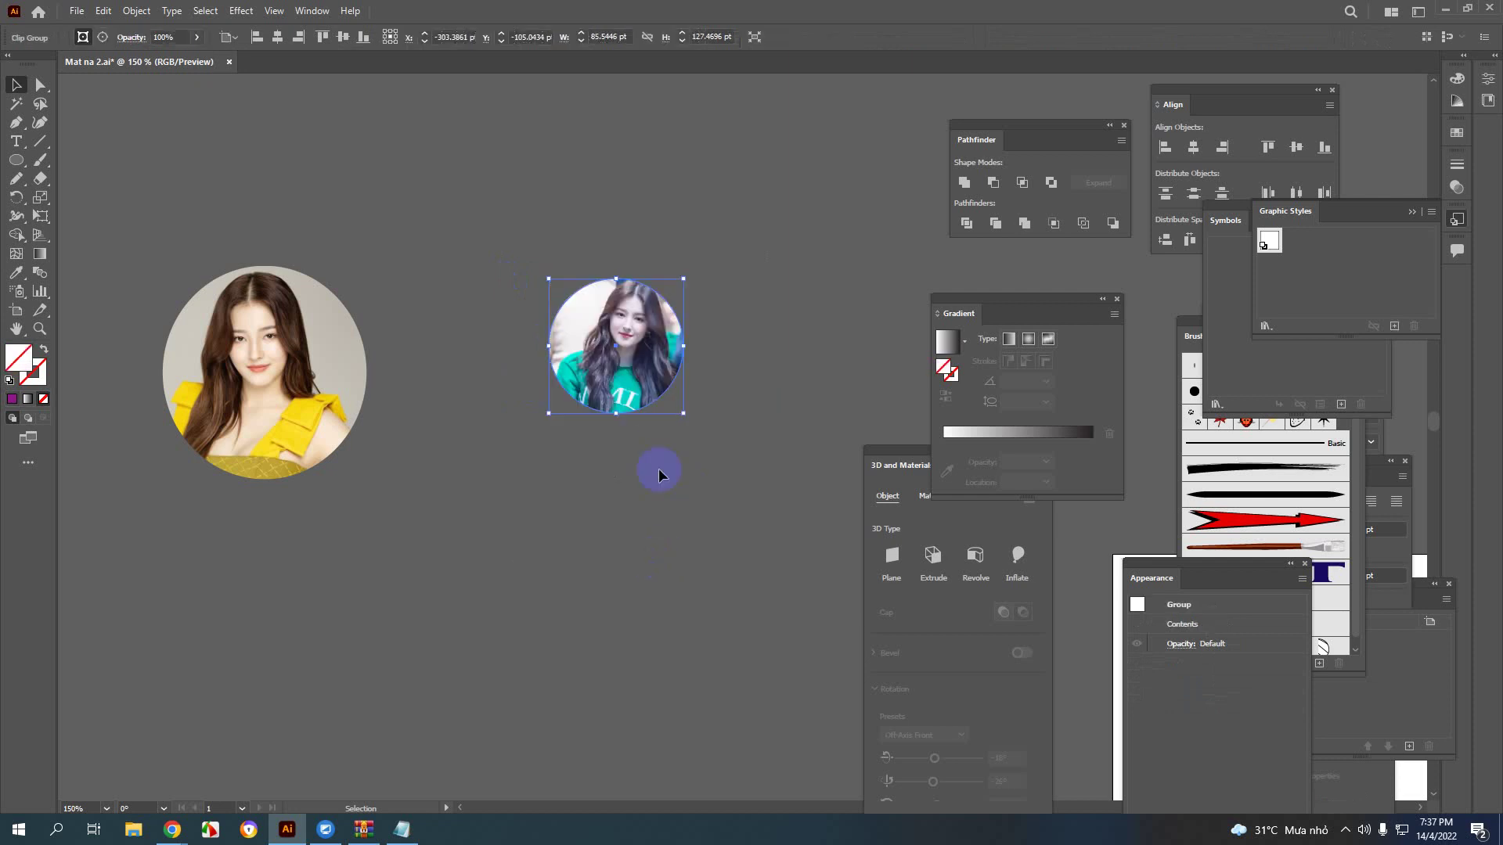
{"action": "left_click", "coordinate": [644, 515]}
Step: Shift the sky image slightly upward behind the black Blue Sky lettering on the artboard
{"action": "scroll", "coordinate": [579, 423], "scroll_direction": "down", "scroll_amount": 1}
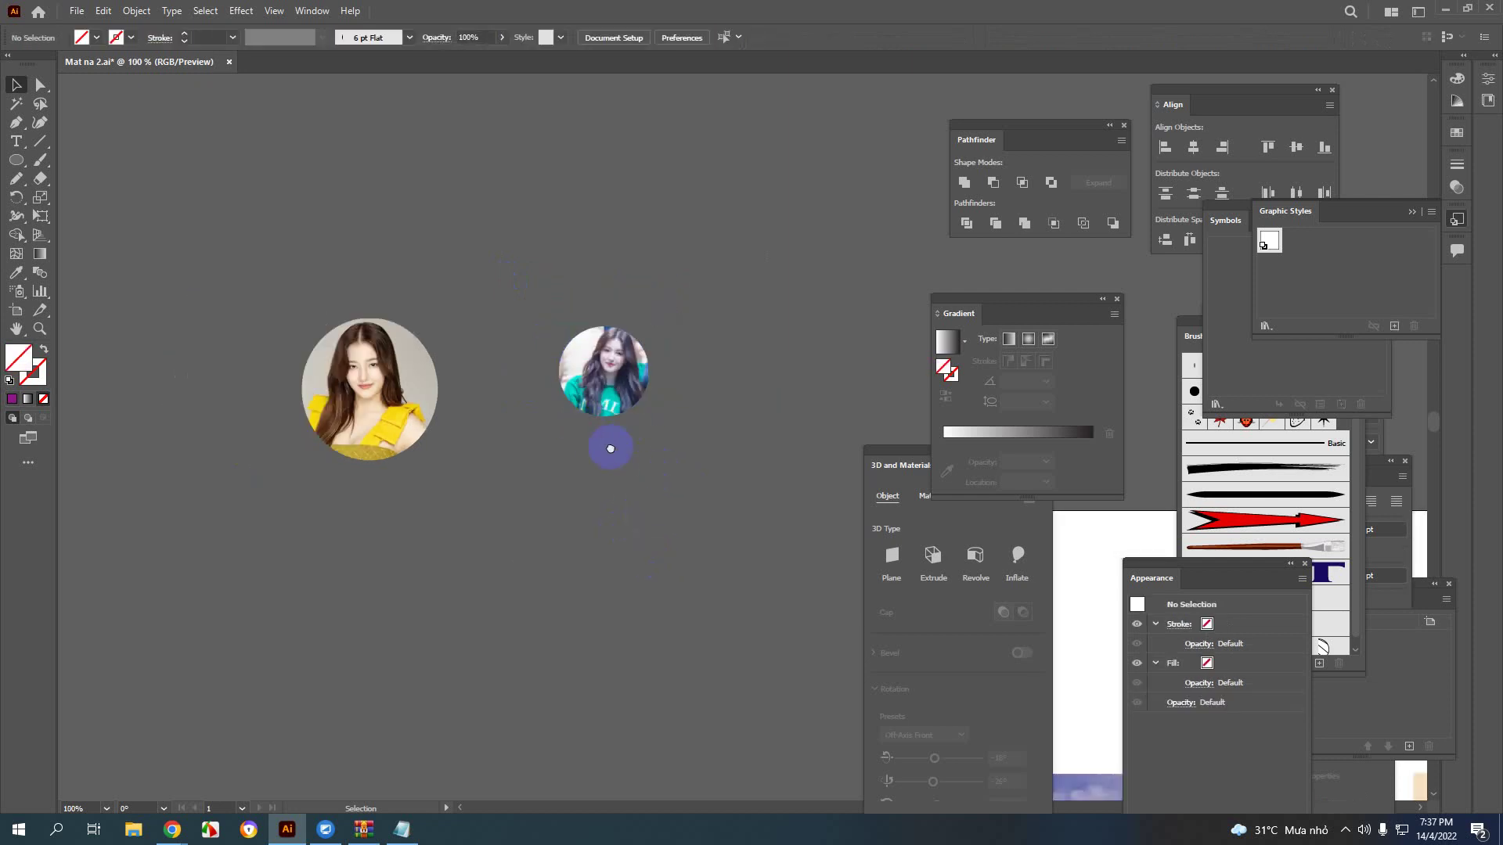
{"action": "left_click_drag", "start_coordinate": [611, 448], "coordinate": [339, 338]}
{"action": "left_click_drag", "start_coordinate": [590, 486], "coordinate": [339, 319]}
{"action": "scroll", "coordinate": [405, 408], "scroll_direction": "down", "scroll_amount": 1}
{"action": "left_click_drag", "start_coordinate": [643, 553], "coordinate": [332, 379]}
{"action": "left_click_drag", "start_coordinate": [415, 413], "coordinate": [532, 431]}
{"action": "left_click", "coordinate": [479, 423]}
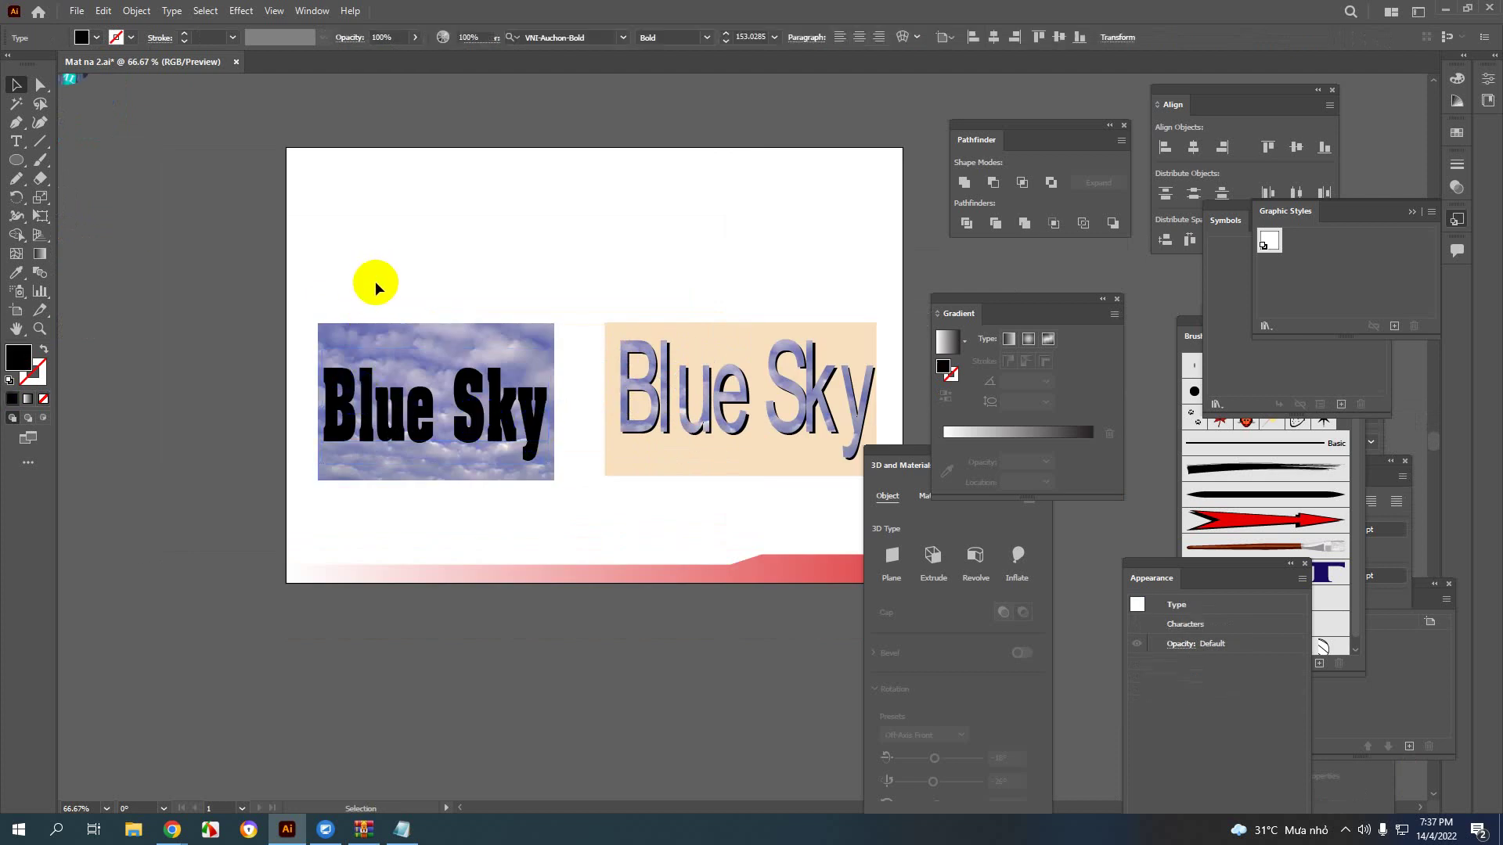
{"action": "left_click", "coordinate": [410, 340]}
{"action": "left_click", "coordinate": [435, 350]}
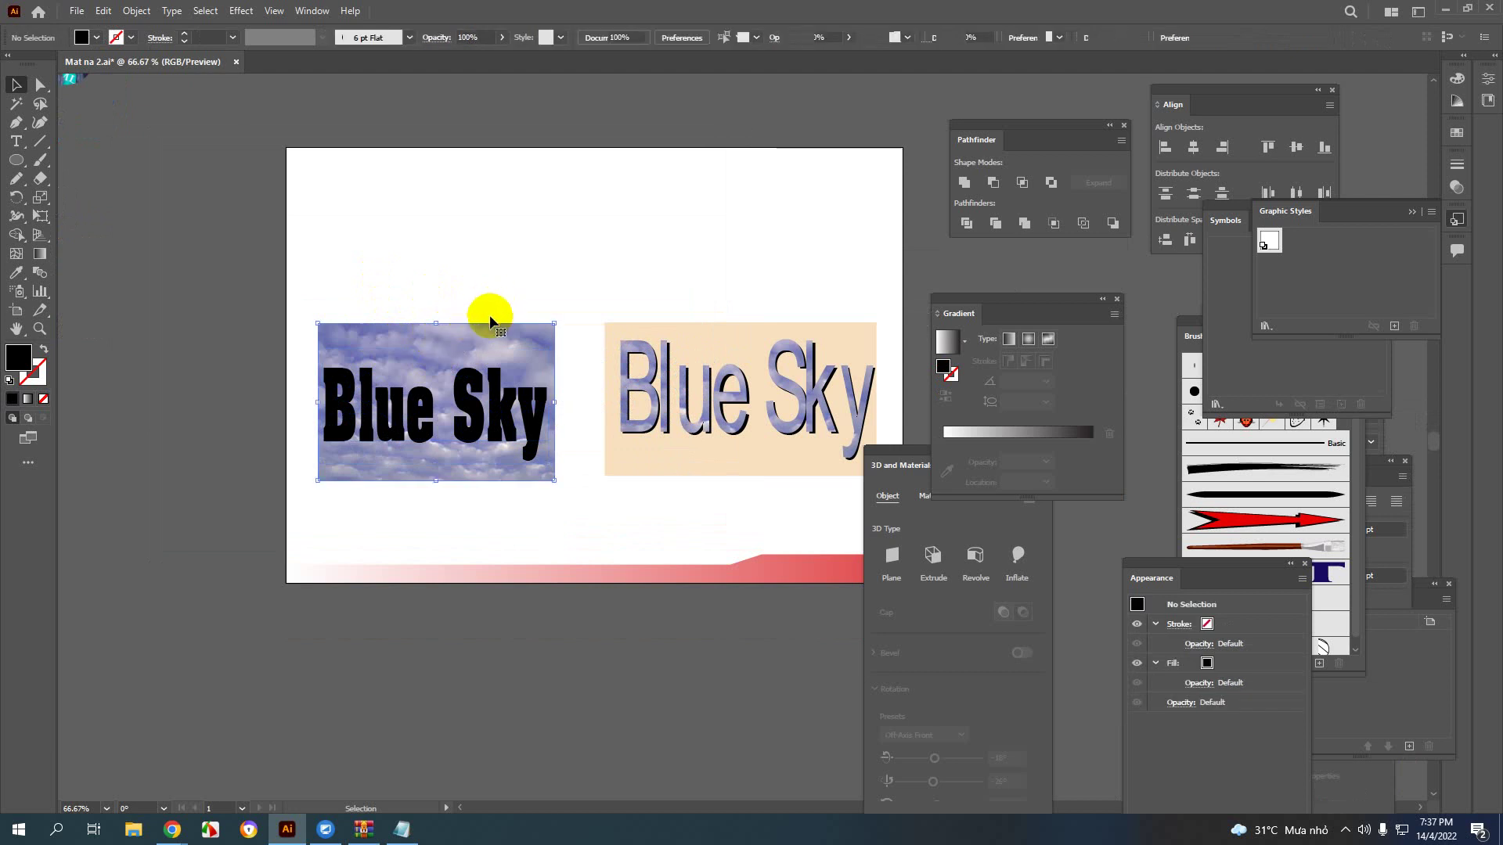
{"action": "left_click", "coordinate": [451, 343]}
{"action": "mouse_move", "coordinate": [450, 344]}
{"action": "left_mouse_down"}
{"action": "mouse_move", "coordinate": [436, 285]}
{"action": "mouse_move", "coordinate": [439, 335]}
{"action": "left_mouse_up"}
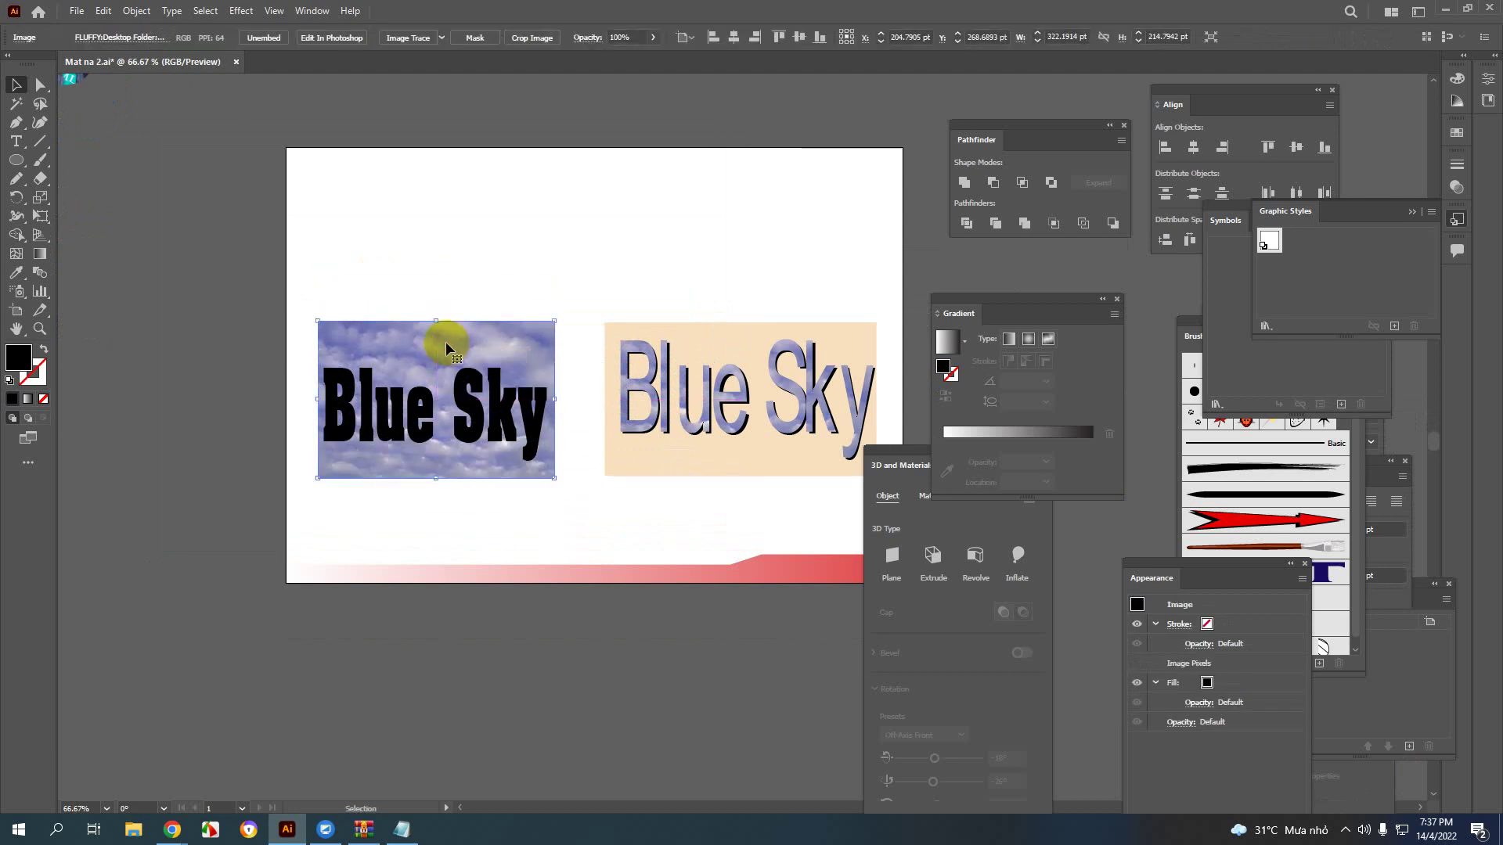
Step: Clip the sky image to the black Blue Sky text with a clipping mask
{"action": "left_click_drag", "start_coordinate": [309, 308], "coordinate": [575, 508]}
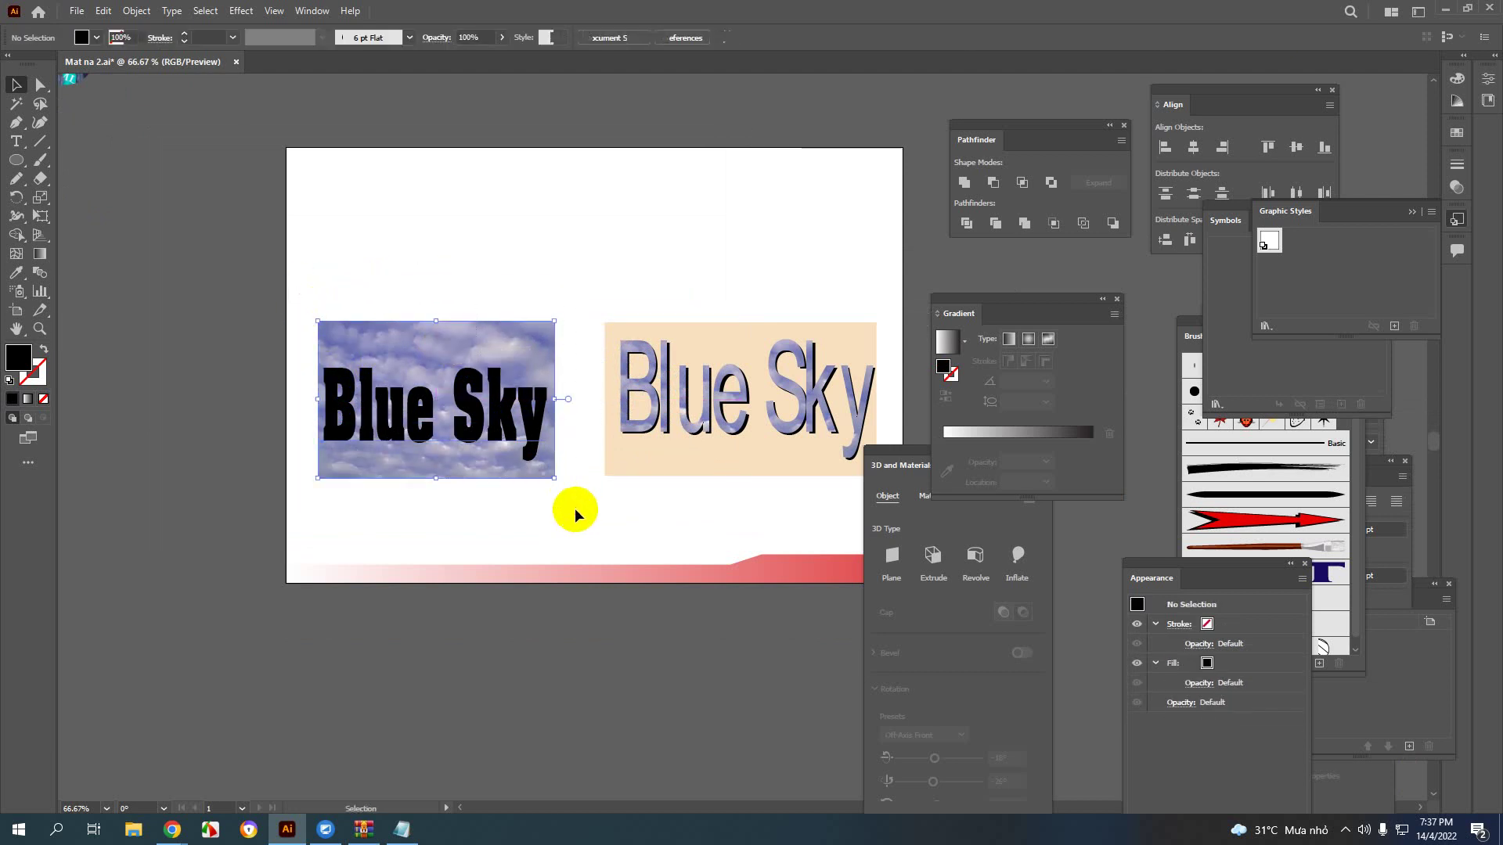
{"action": "right_click", "coordinate": [458, 387]}
{"action": "left_click", "coordinate": [491, 520]}
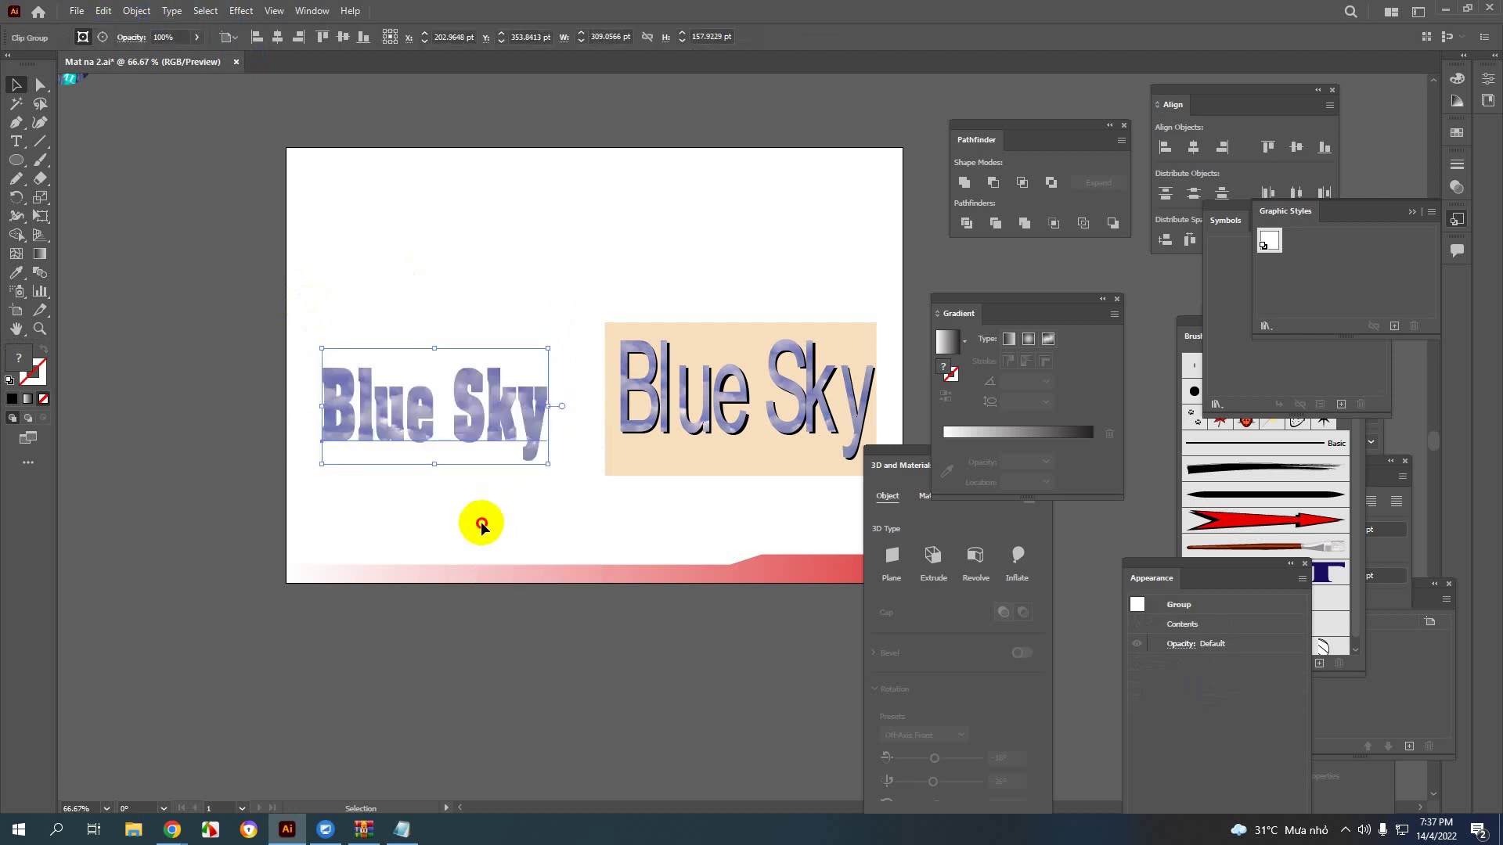
{"action": "left_click", "coordinate": [481, 520]}
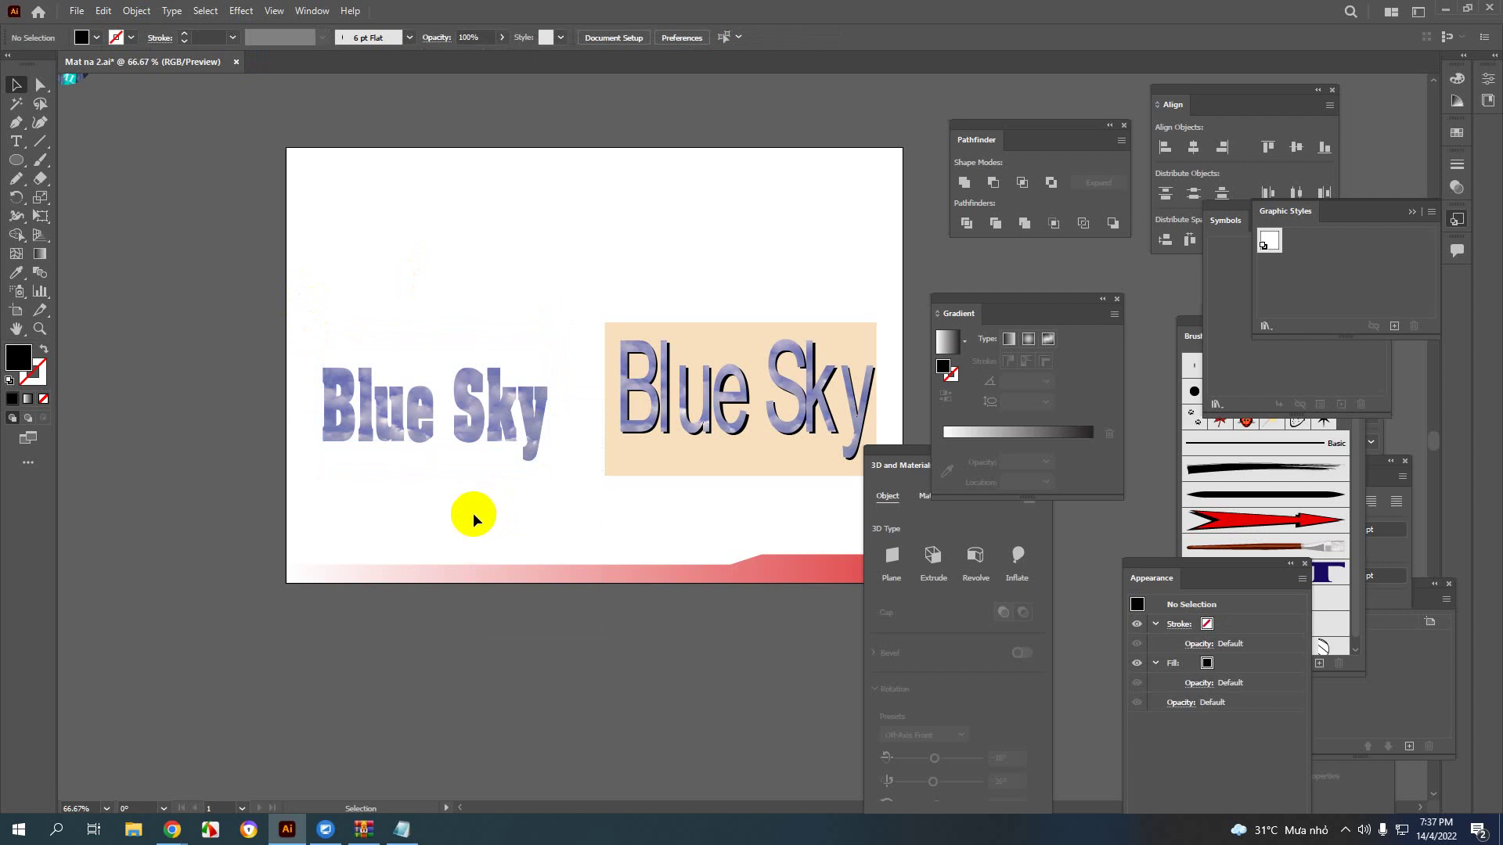
Step: Undo the clipping mask on the sky image and the Blue Sky lettering
{"action": "key", "text": "ctrl+z"}
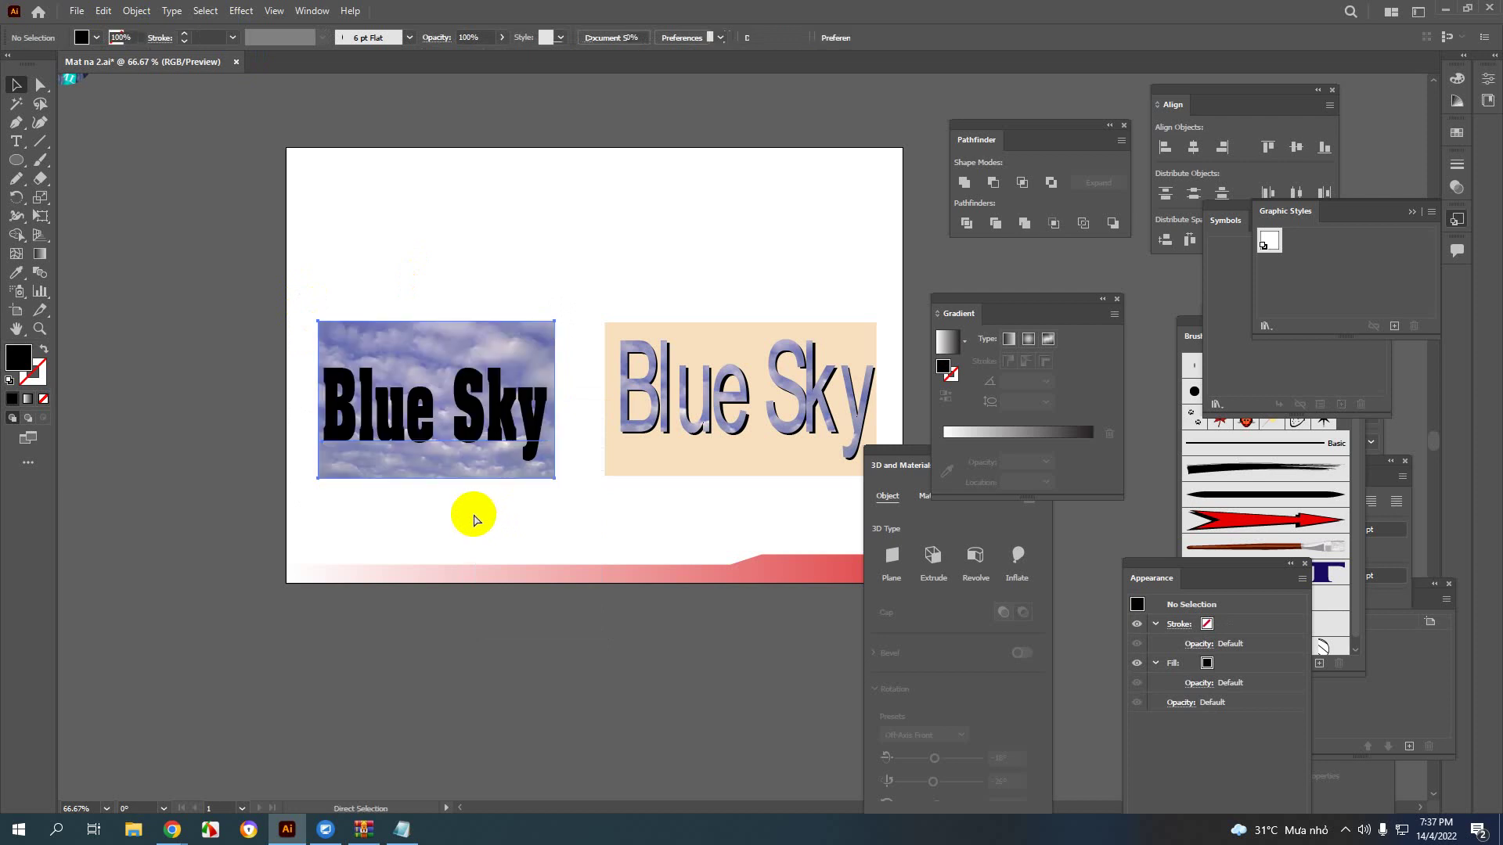
{"action": "key", "text": "ctrl+z"}
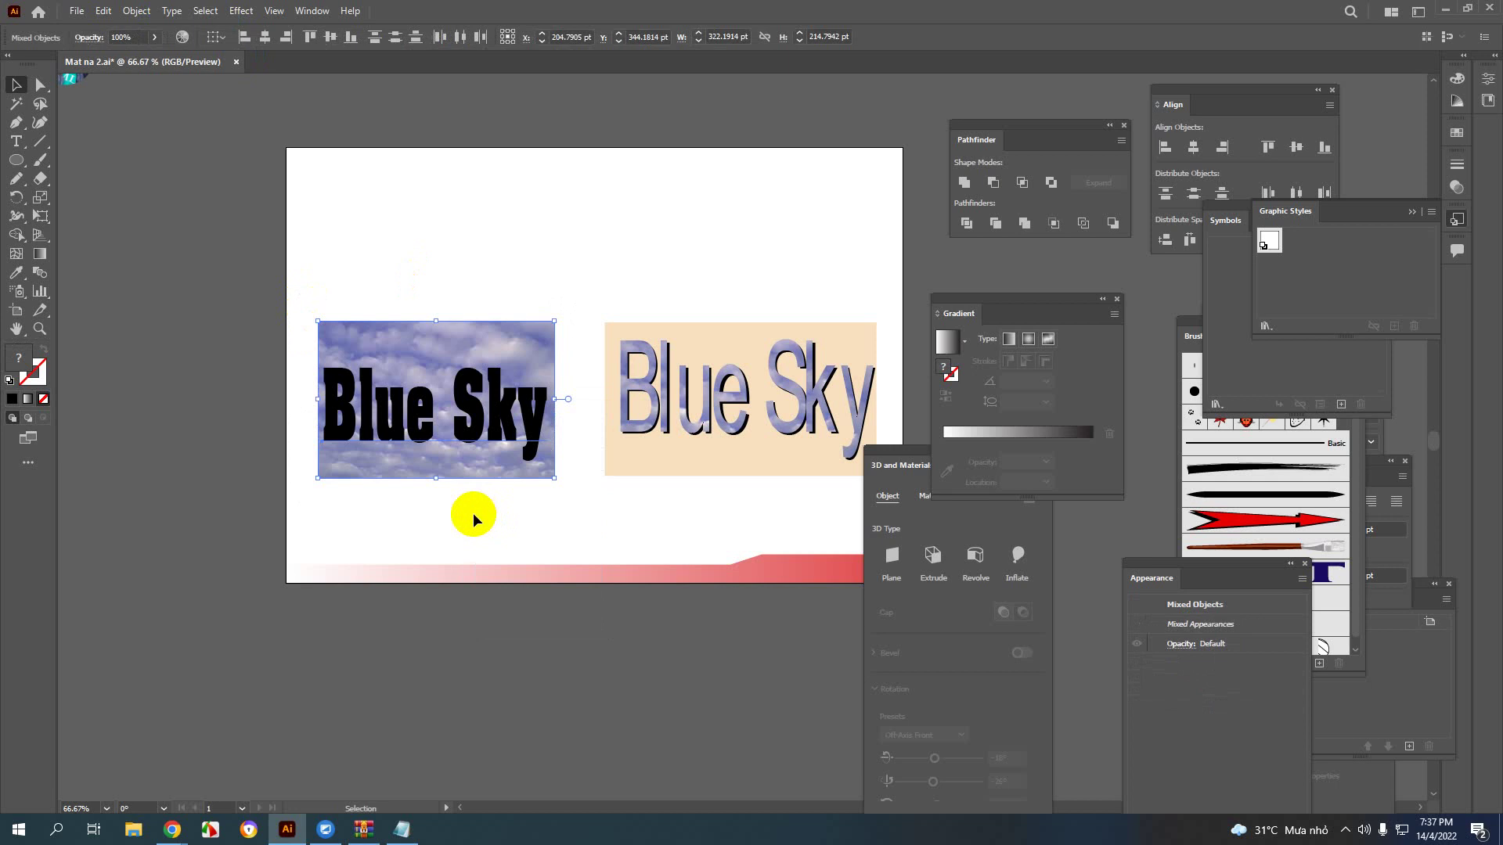
{"action": "left_click", "coordinate": [262, 213]}
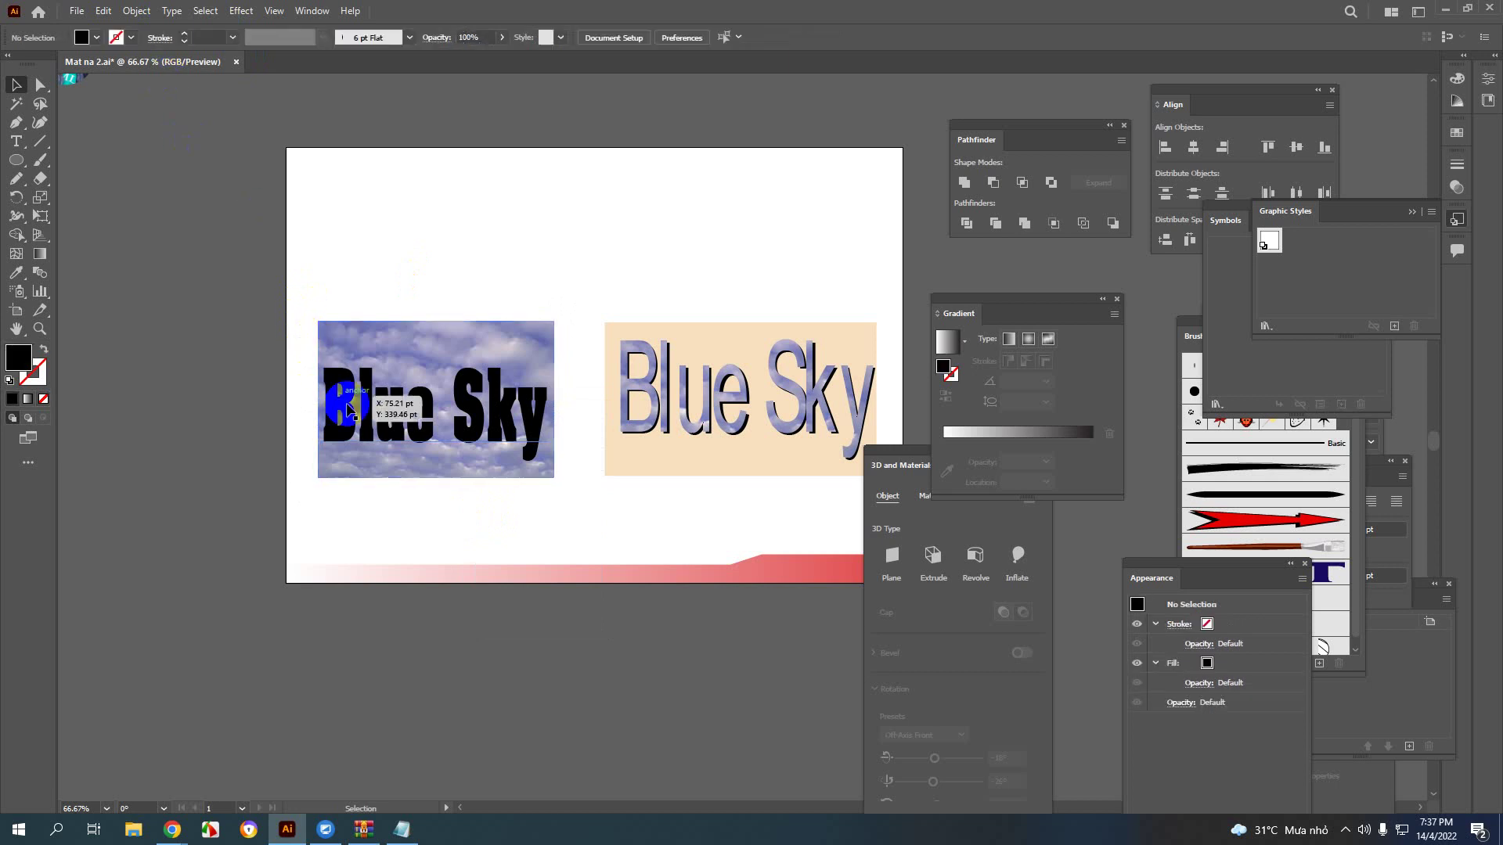
Step: Duplicate the sky image and black Blue Sky lettering together into the empty space beside the artboard
{"action": "left_click_drag", "start_coordinate": [305, 295], "coordinate": [554, 486]}
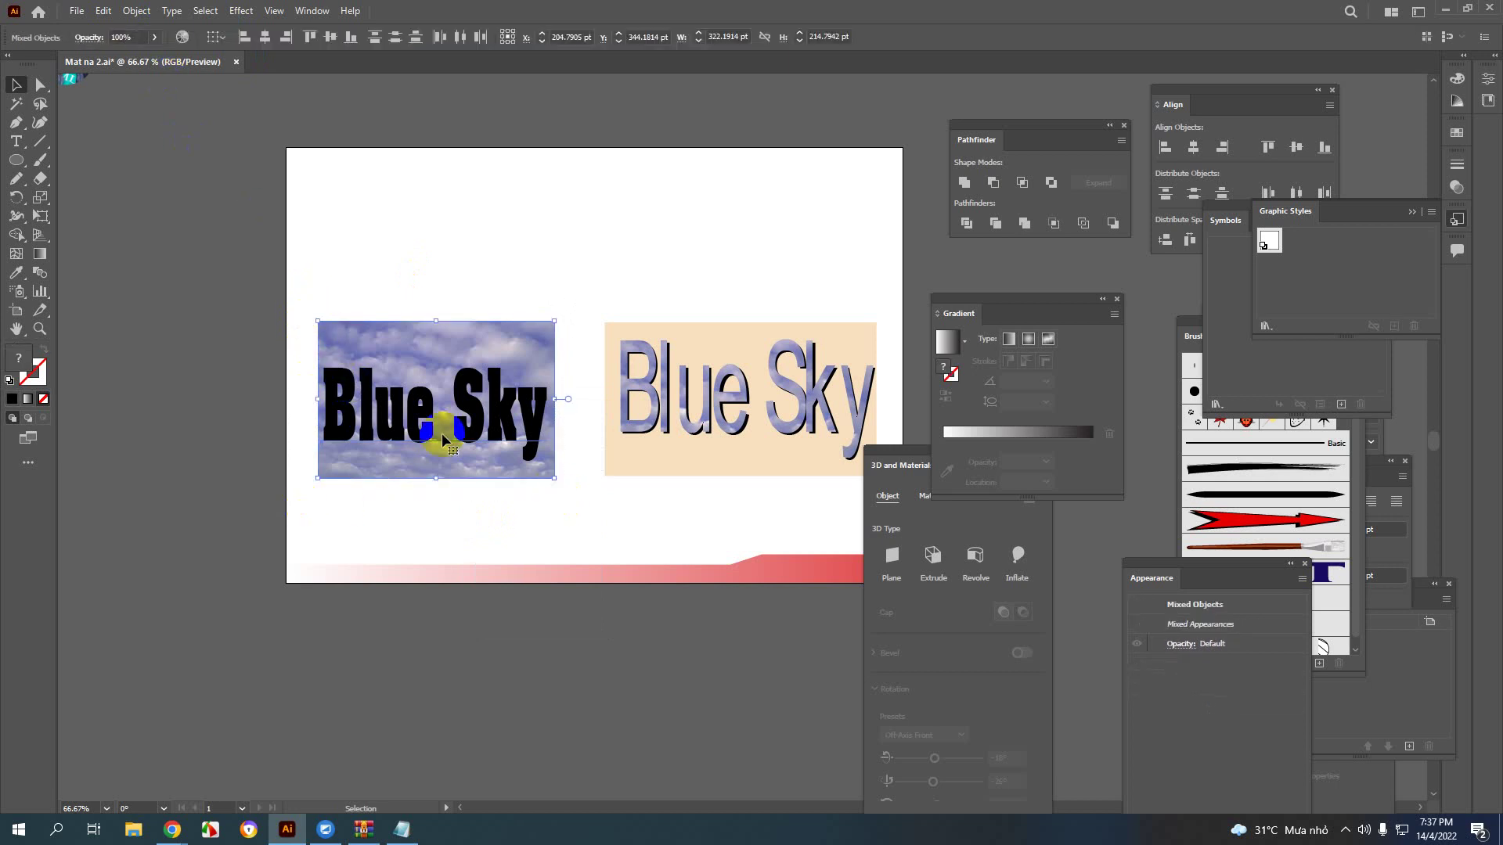
{"action": "scroll", "coordinate": [438, 430], "scroll_direction": "down", "scroll_amount": 1}
{"action": "left_click_drag", "start_coordinate": [427, 419], "coordinate": [185, 501]}
{"action": "key", "text": "ctrl+z"}
{"action": "left_click_drag", "start_coordinate": [384, 428], "coordinate": [164, 430]}
{"action": "left_click", "coordinate": [196, 374]}
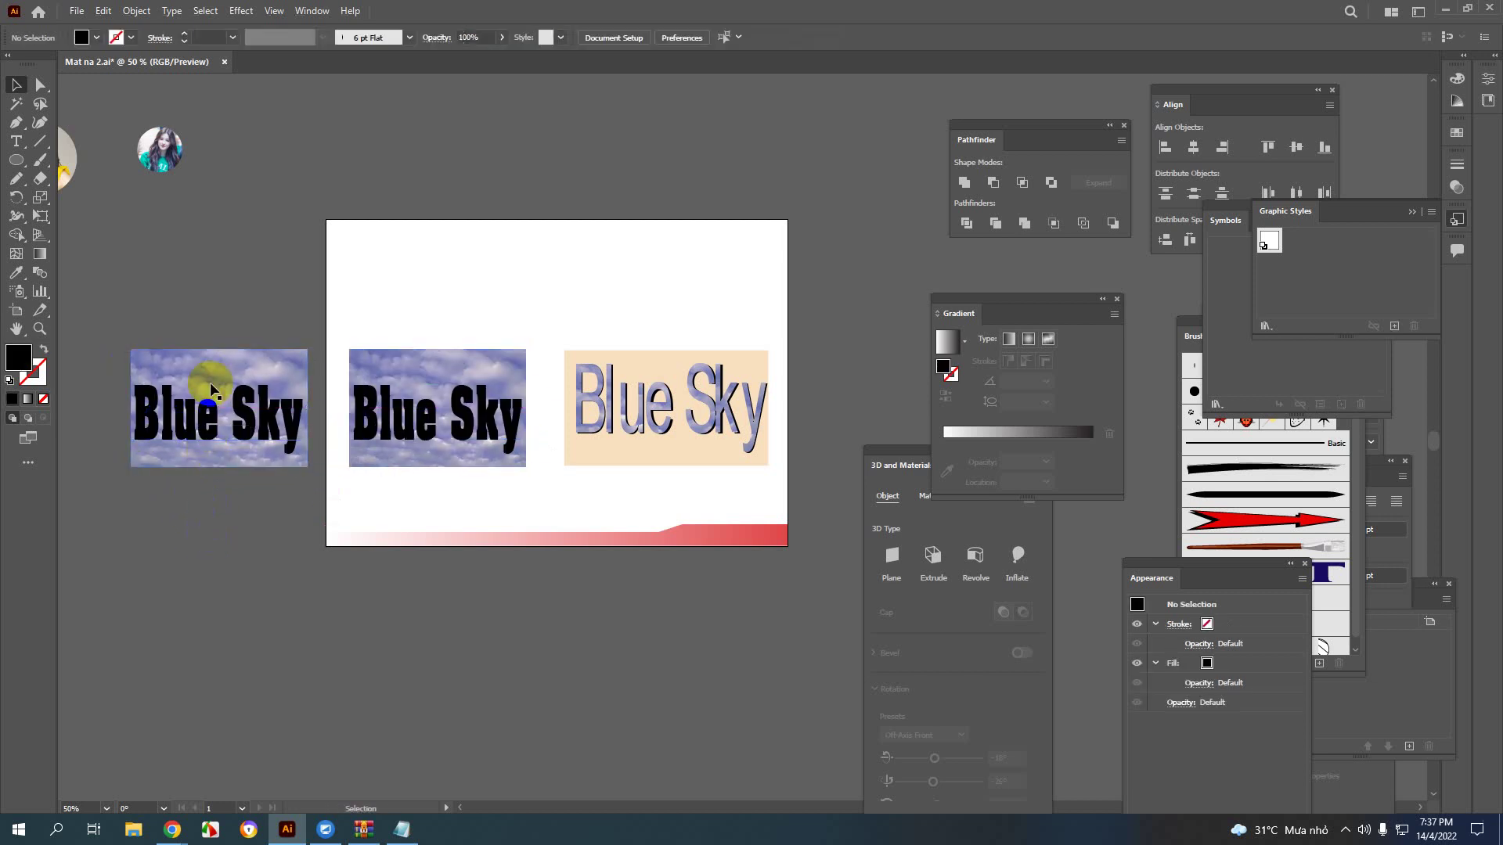
Step: Bring the duplicated sky image in front of its lettering and try to make a clipping mask from the two
{"action": "key", "text": "ctrl+shift+bracketright"}
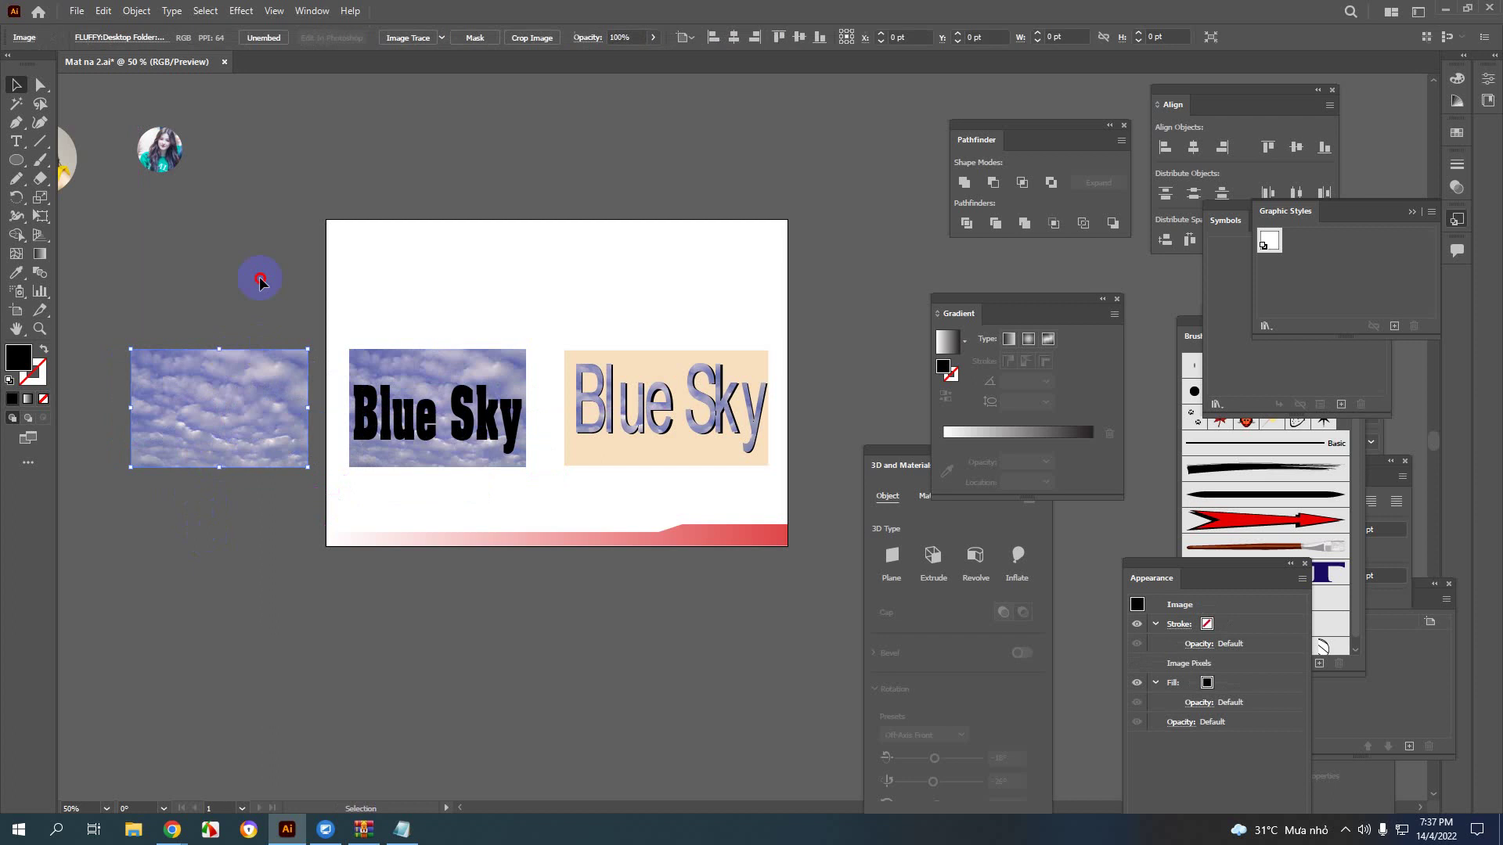
{"action": "left_click", "coordinate": [200, 320]}
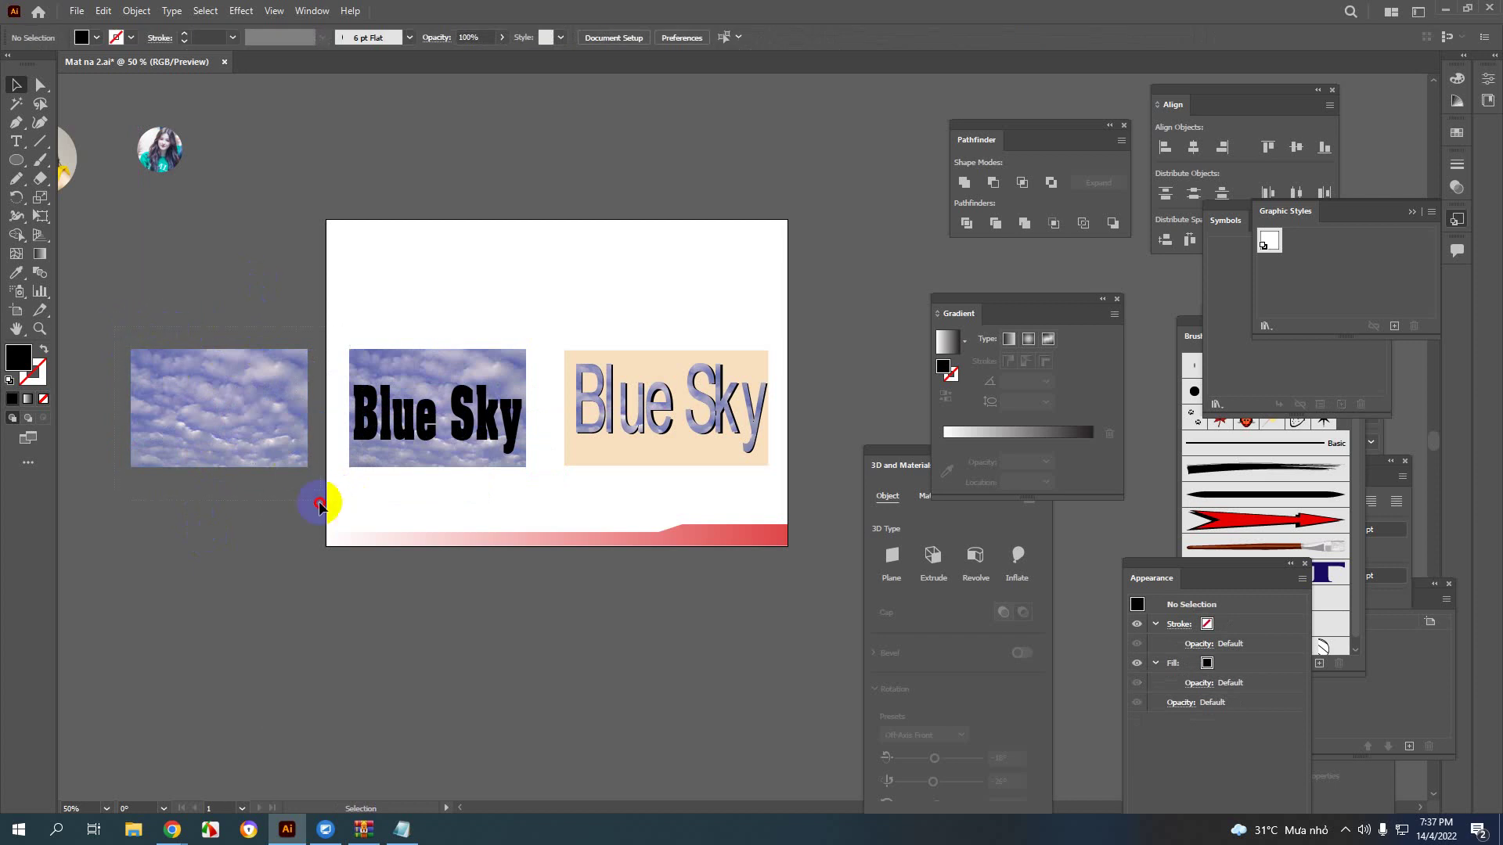
{"action": "left_click_drag", "start_coordinate": [326, 503], "coordinate": [250, 415]}
{"action": "right_click", "coordinate": [250, 415]}
{"action": "left_click", "coordinate": [305, 554]}
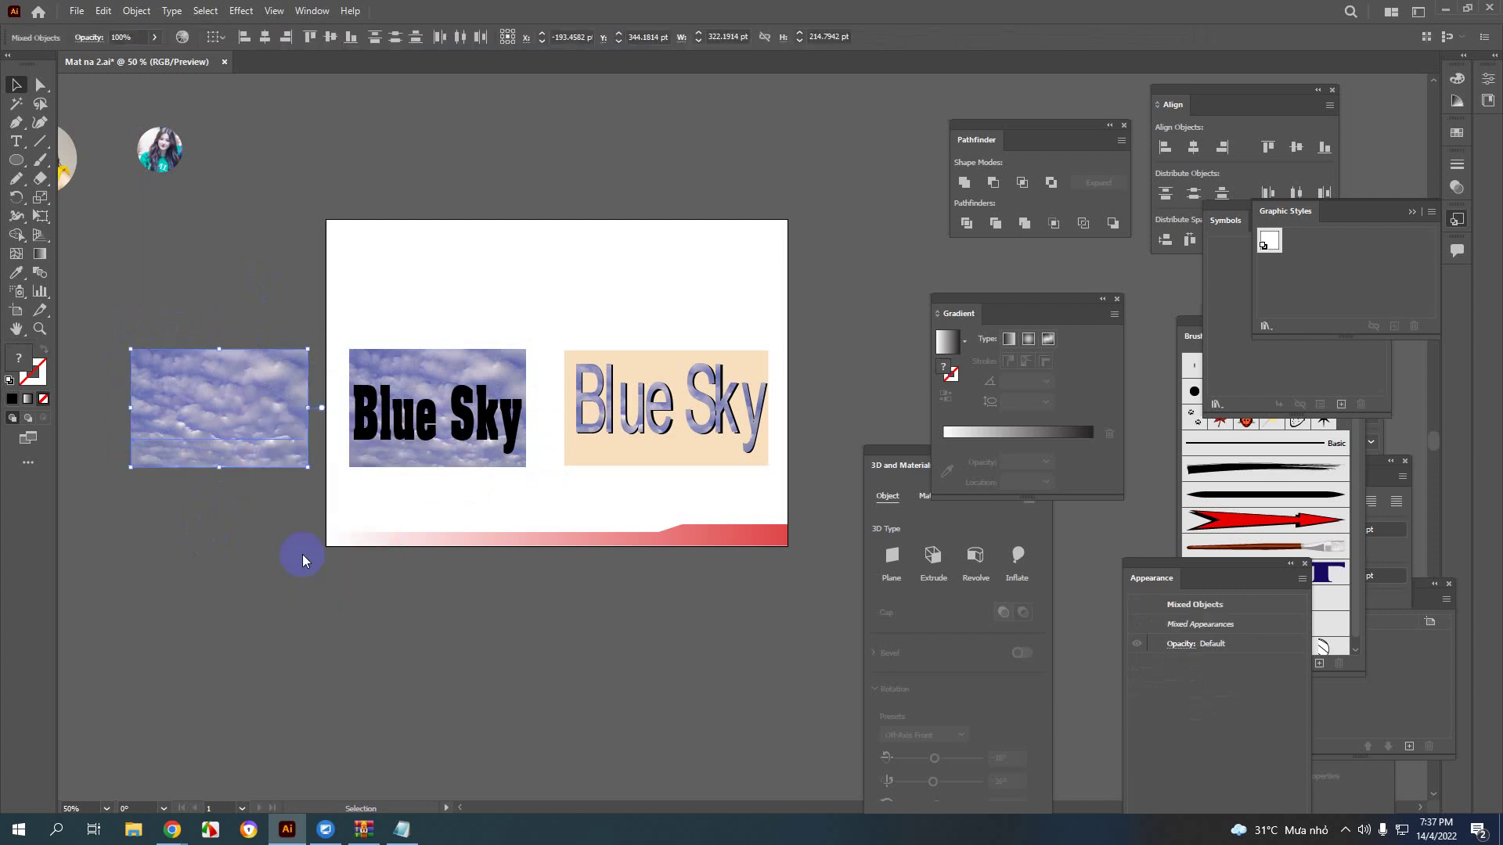
{"action": "left_click", "coordinate": [889, 436]}
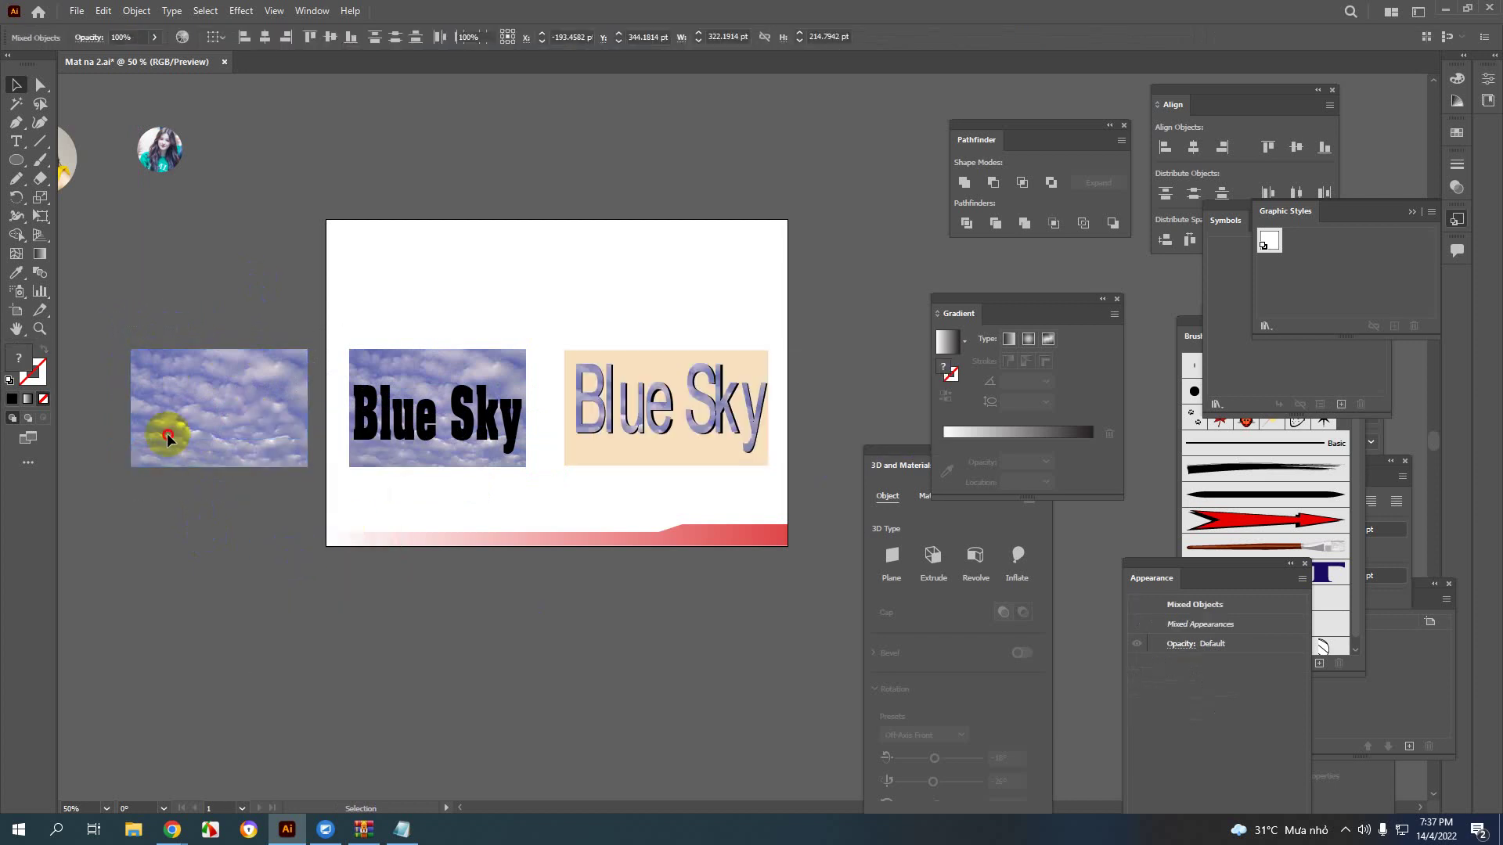
Step: Delete the duplicated sky image and Blue Sky lettering beside the artboard
{"action": "key", "text": "ctrl+shift+a"}
{"action": "key", "text": "ctrl+z"}
{"action": "left_click", "coordinate": [218, 415]}
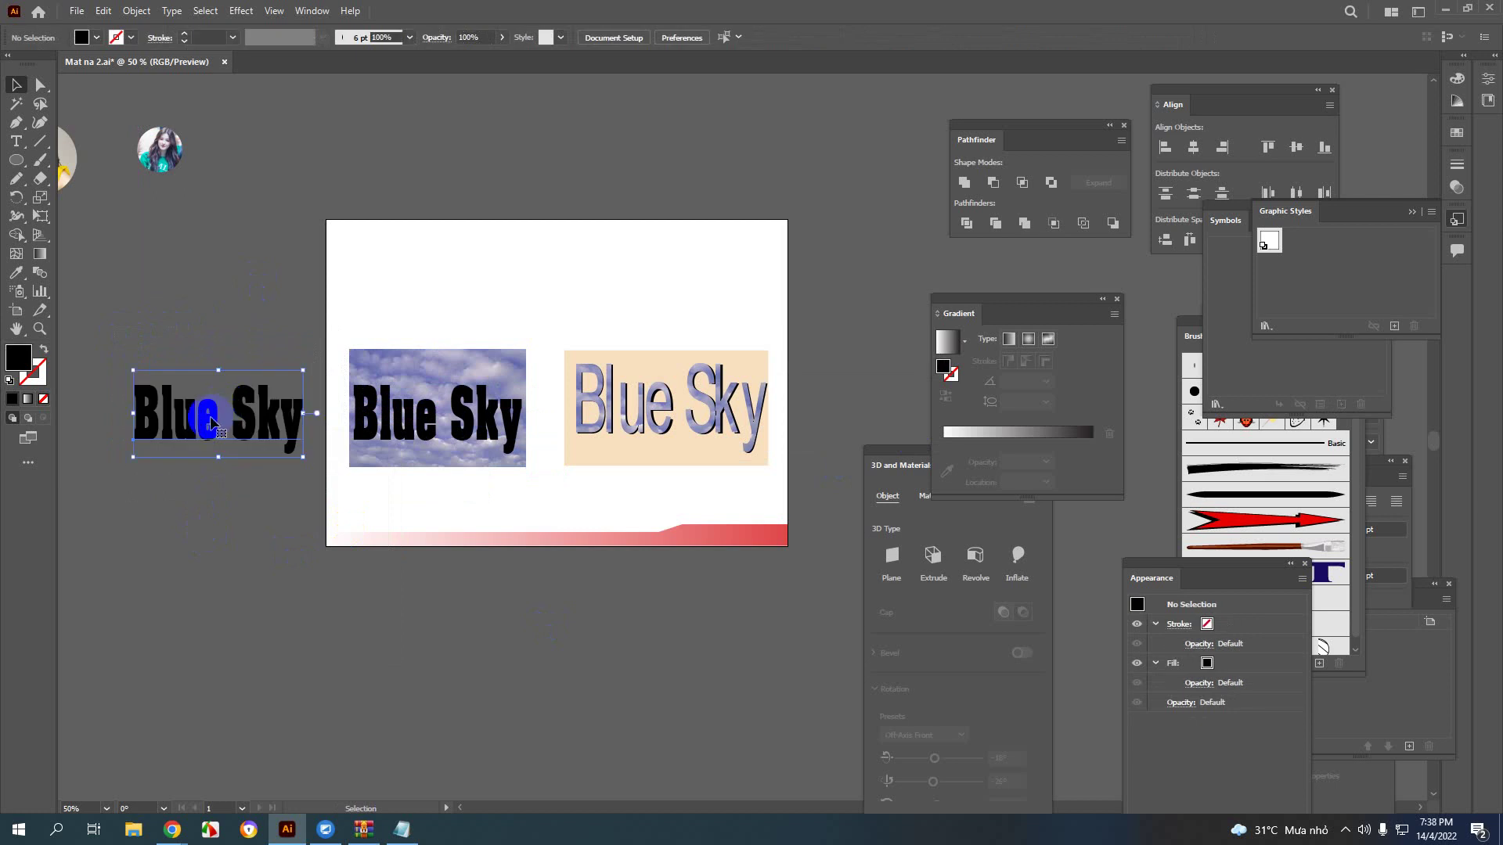
{"action": "key", "text": "Delete"}
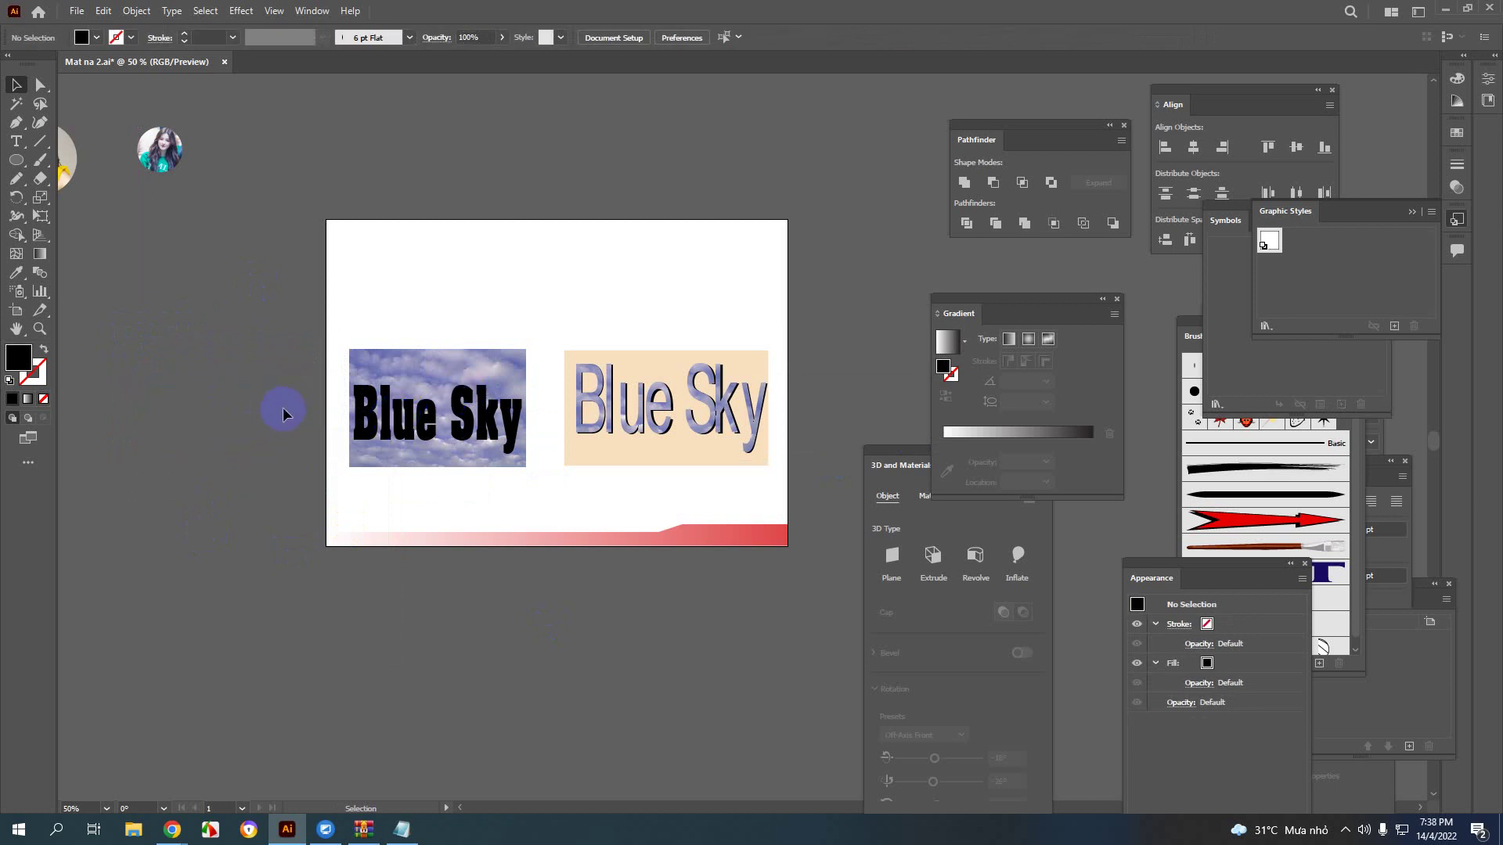
Step: Make a clipping mask from the sky image and the black Blue Sky lettering on the artboard
{"action": "left_click_drag", "start_coordinate": [337, 333], "coordinate": [535, 480]}
{"action": "right_click", "coordinate": [490, 420]}
{"action": "left_click", "coordinate": [544, 562]}
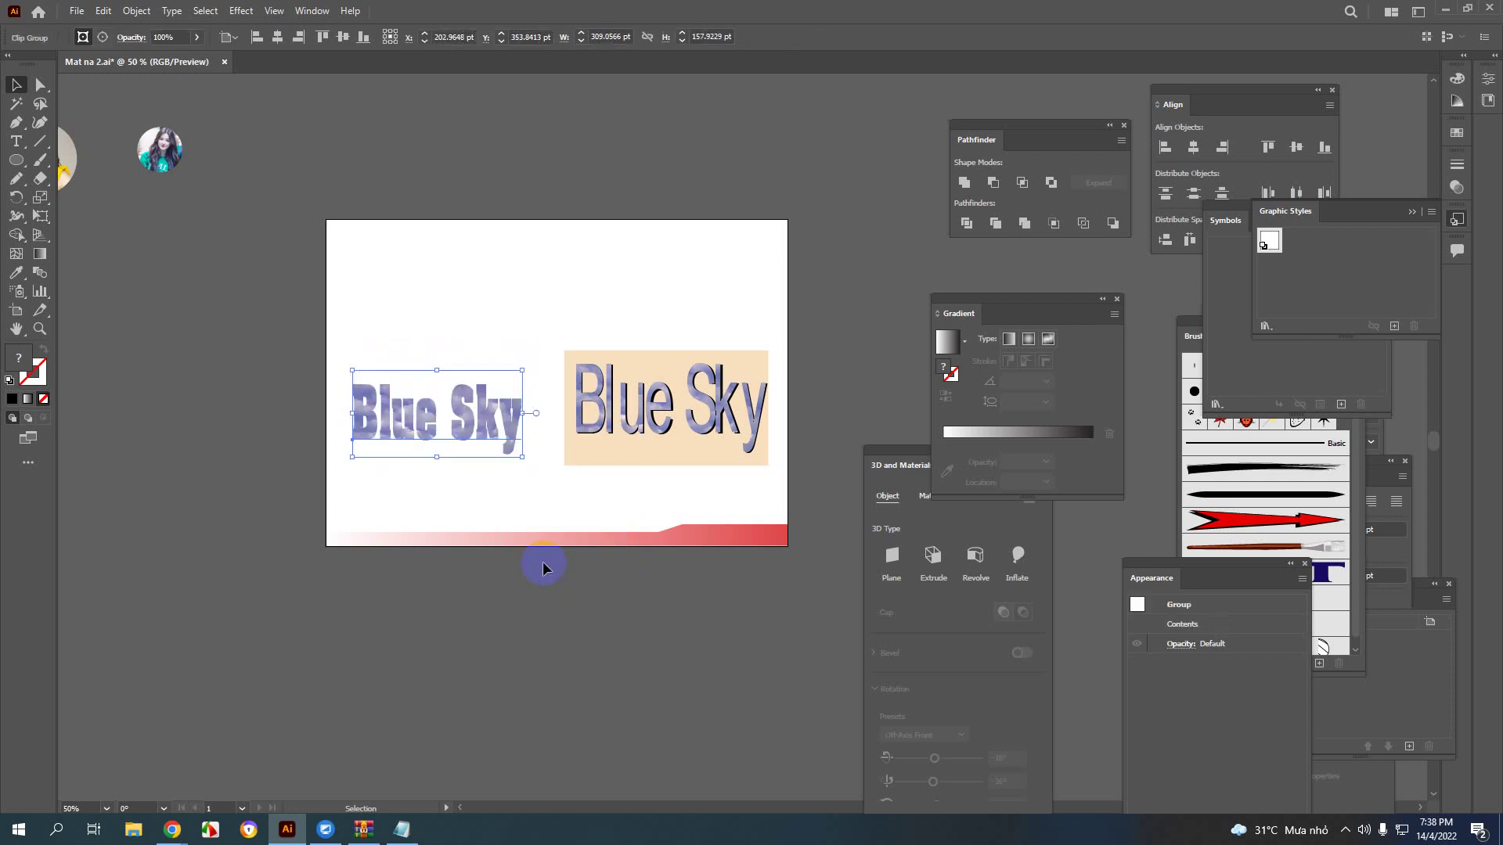
{"action": "left_click", "coordinate": [496, 486]}
{"action": "scroll", "coordinate": [493, 470], "scroll_direction": "up", "scroll_amount": 1}
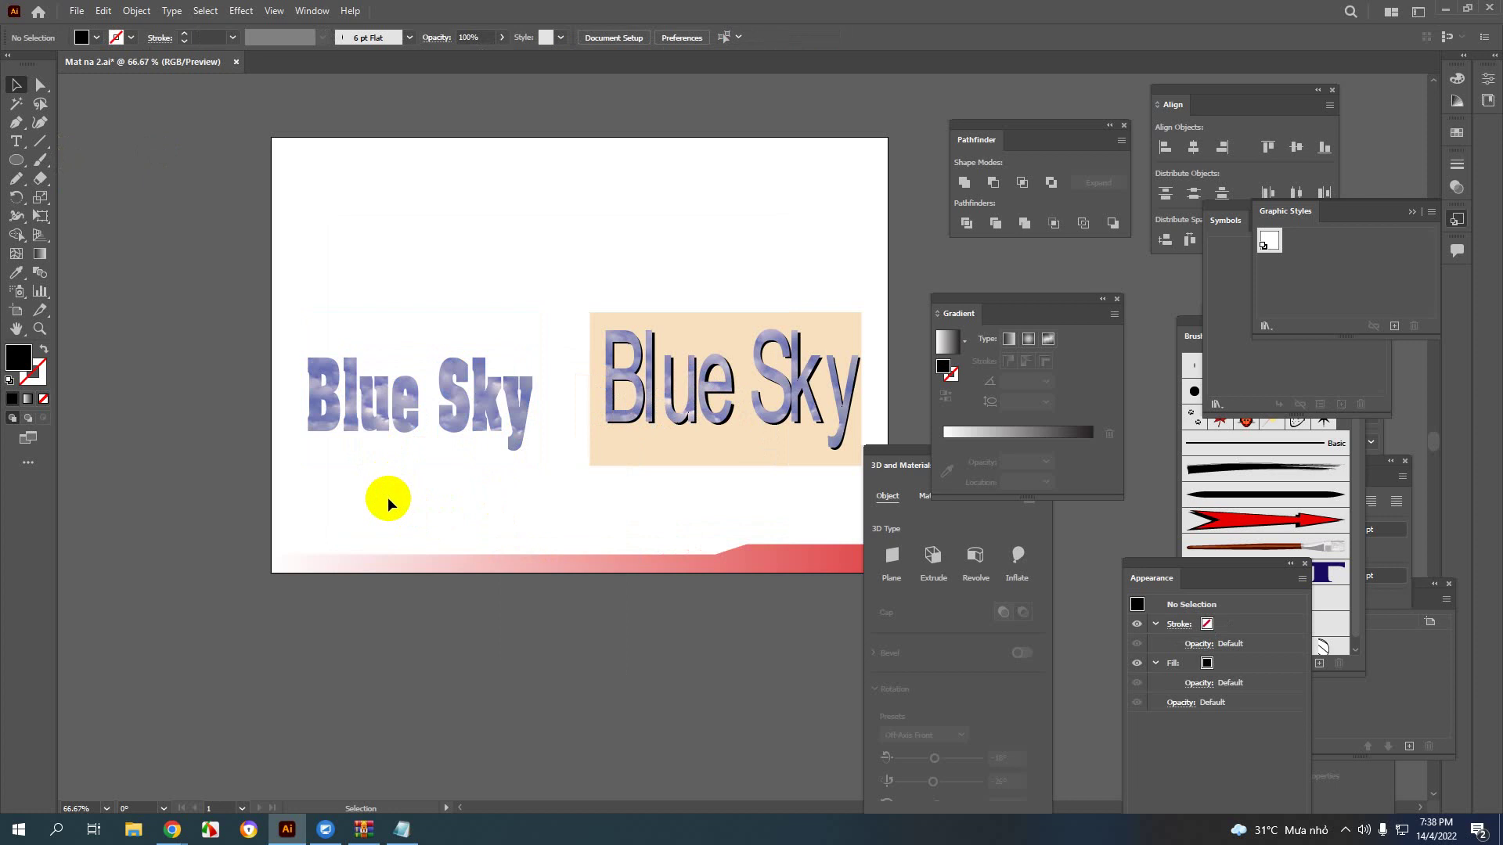
Step: Draw a rectangle about 404 by 247 pt over the sky-filled Blue Sky lettering
{"action": "left_click", "coordinate": [24, 160]}
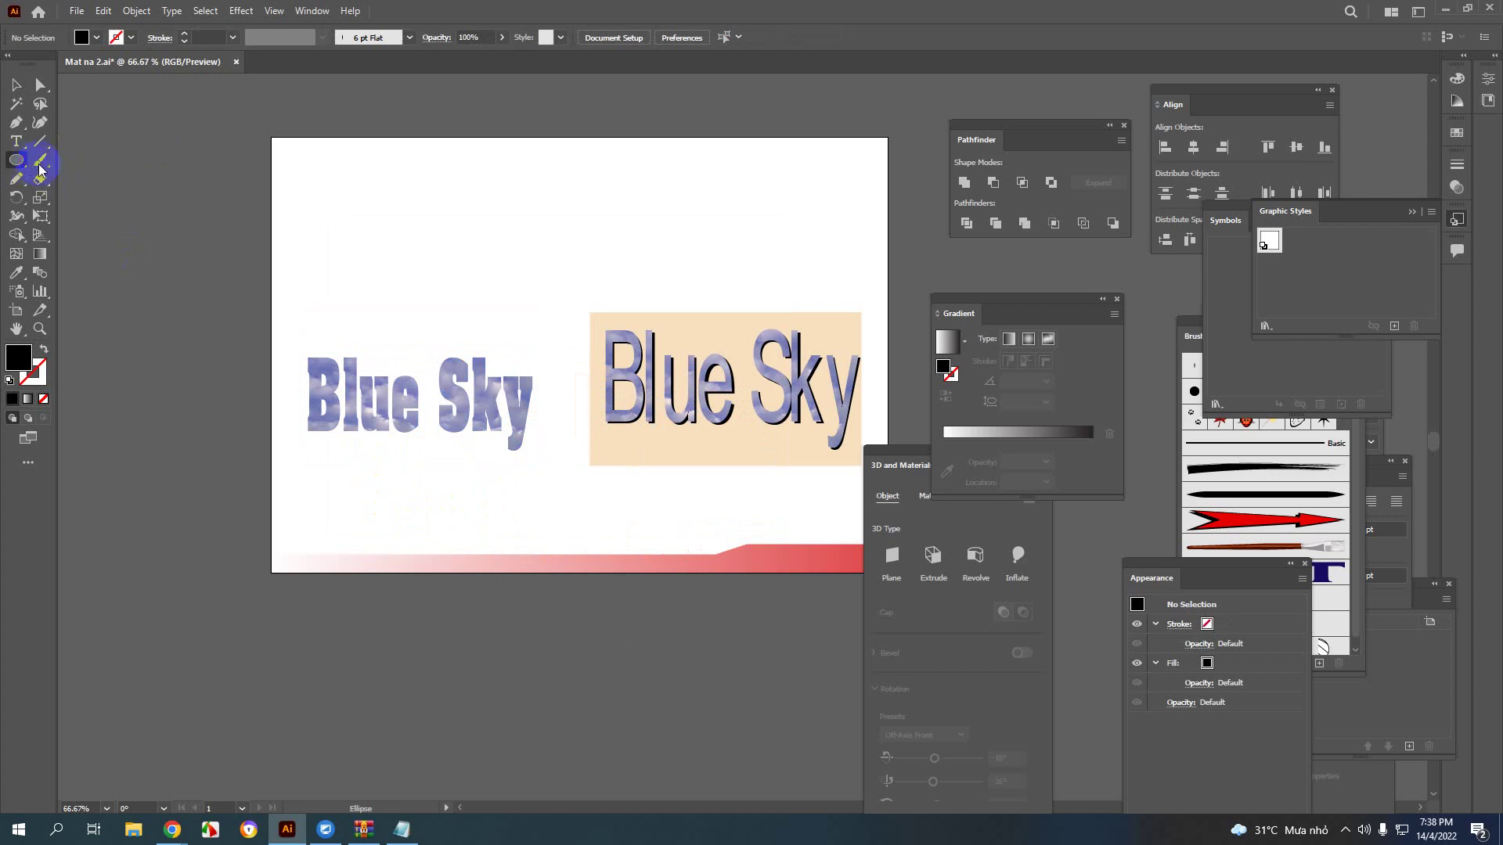
{"action": "left_click_drag", "start_coordinate": [16, 160], "coordinate": [70, 156]}
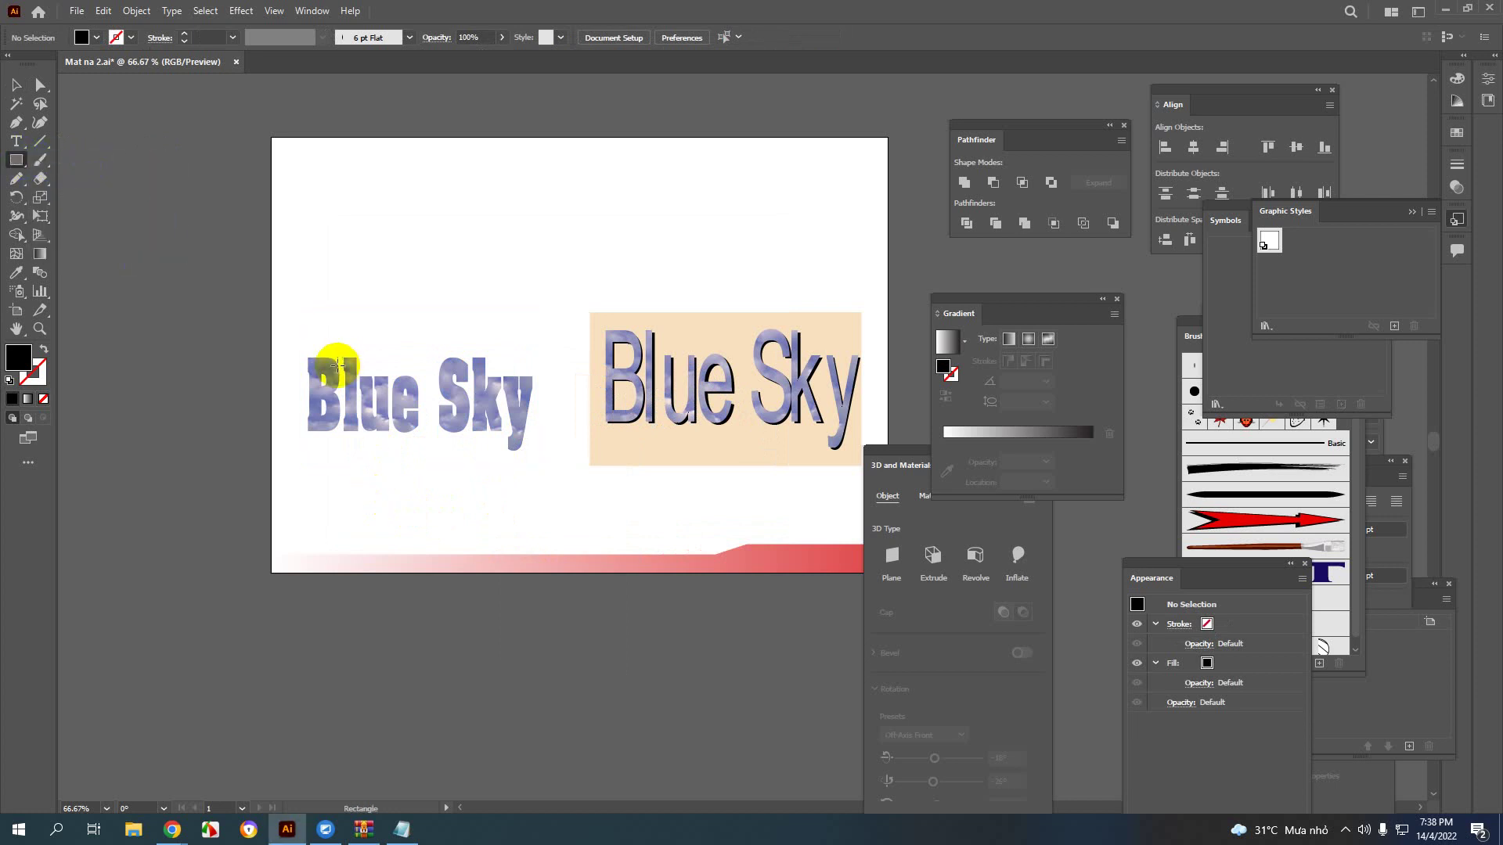
{"action": "left_click_drag", "start_coordinate": [269, 305], "coordinate": [564, 486]}
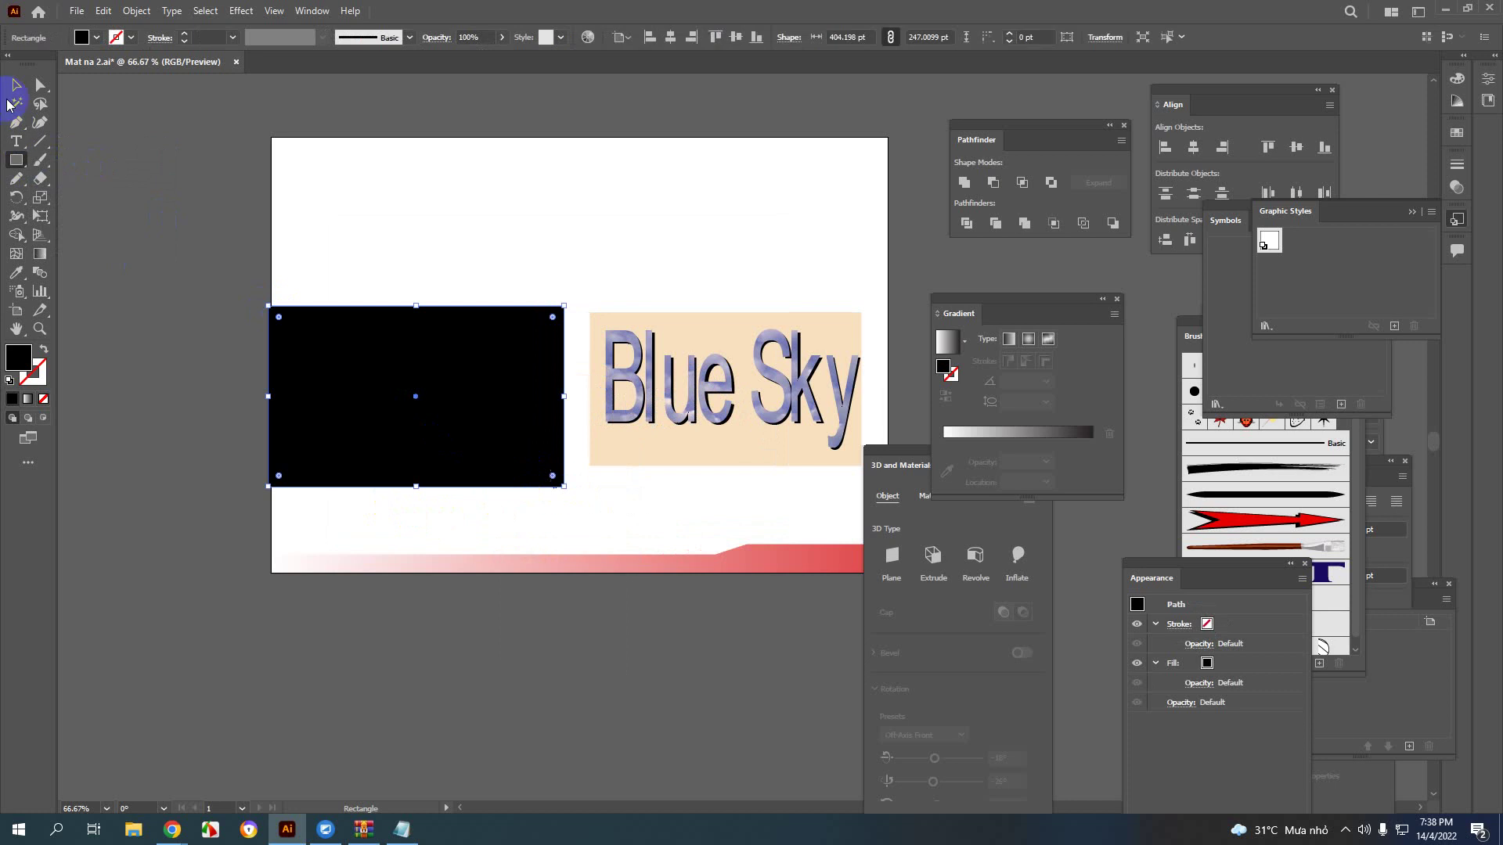
{"action": "left_click", "coordinate": [14, 86]}
Step: Fill the rectangle with orange and send it behind the sky-filled lettering
{"action": "left_click", "coordinate": [94, 40]}
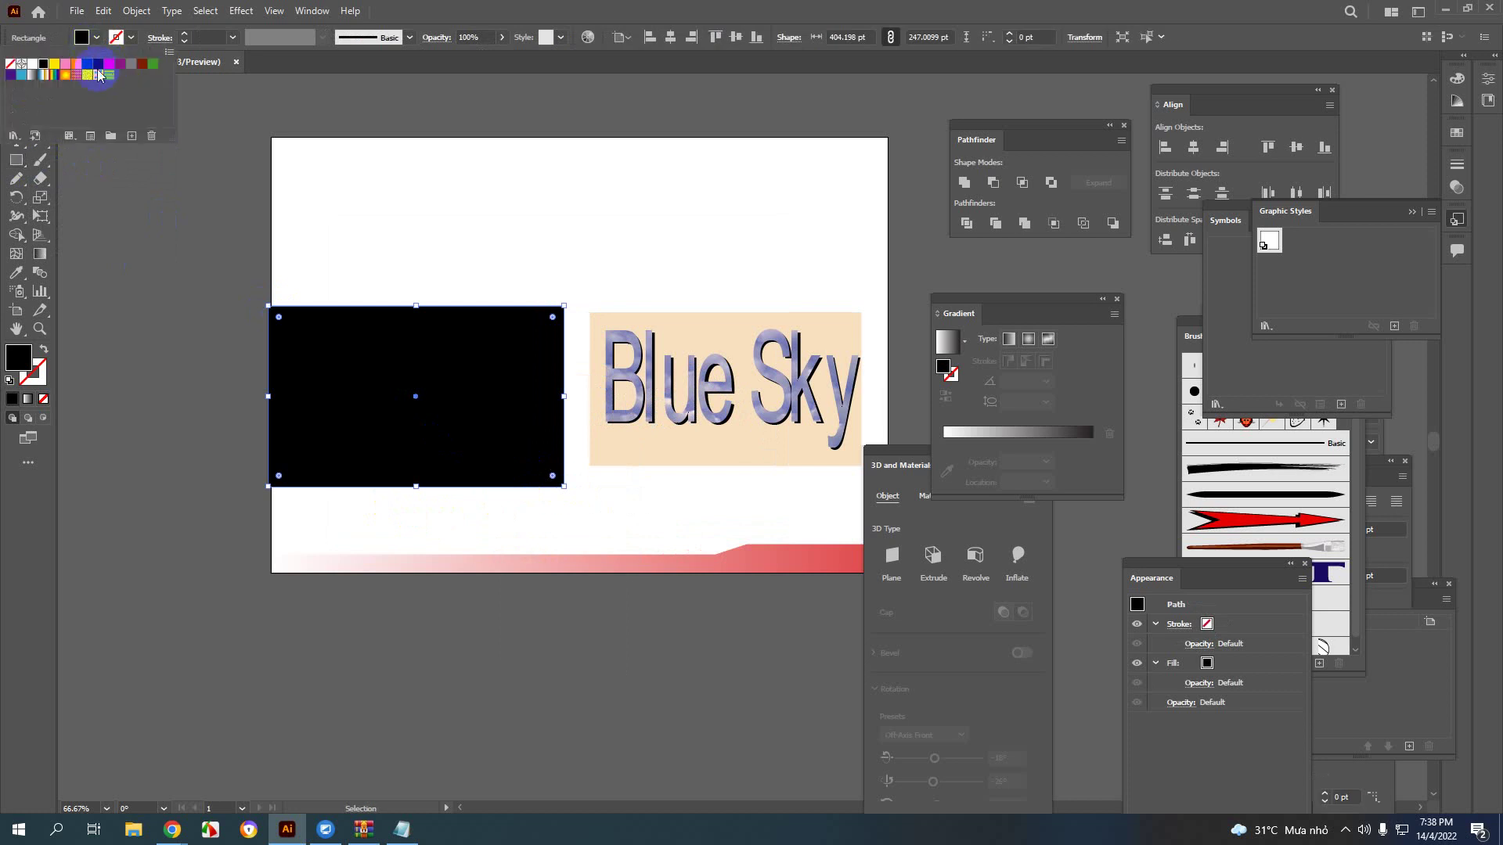
{"action": "left_click", "coordinate": [74, 64]}
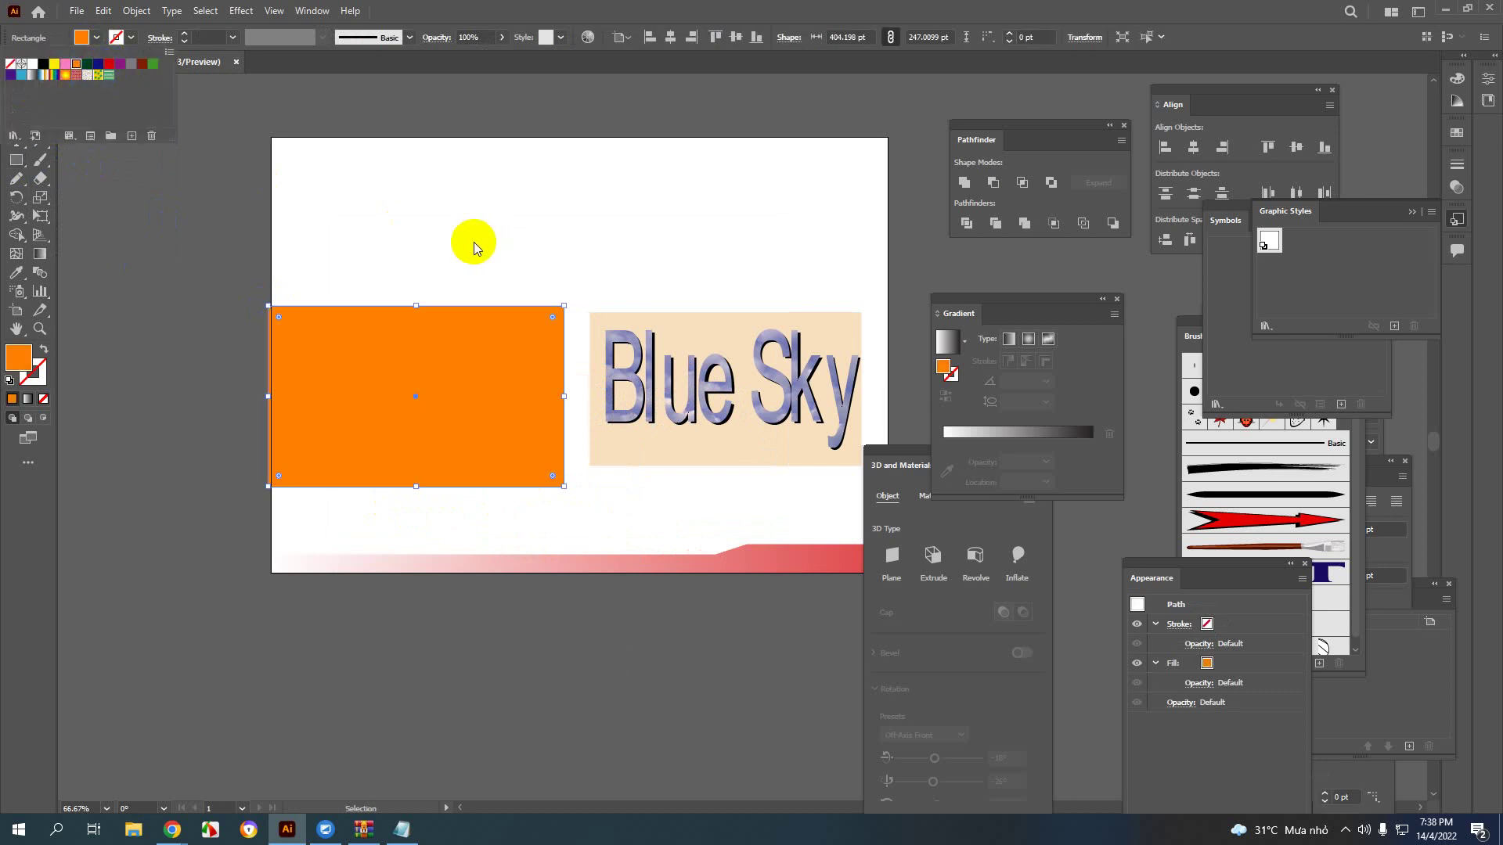
{"action": "key", "text": "Escape"}
{"action": "key", "text": "ctrl+shift+bracketleft"}
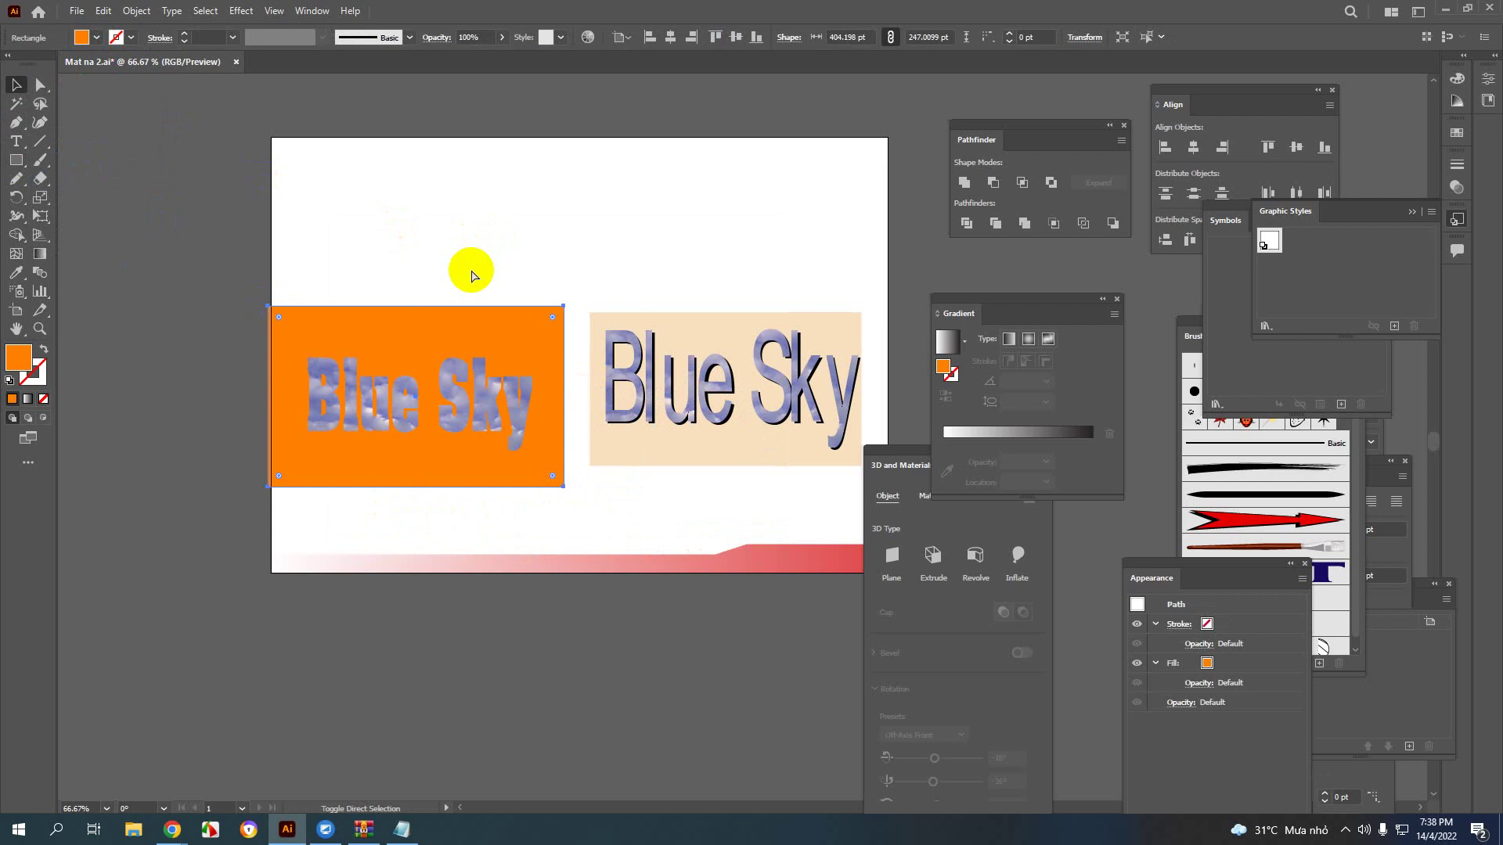
{"action": "left_click", "coordinate": [504, 271]}
Step: Change the fill of the rectangle behind the lettering to light green A3FF7F from the RGB color spectrum
{"action": "left_click", "coordinate": [490, 320]}
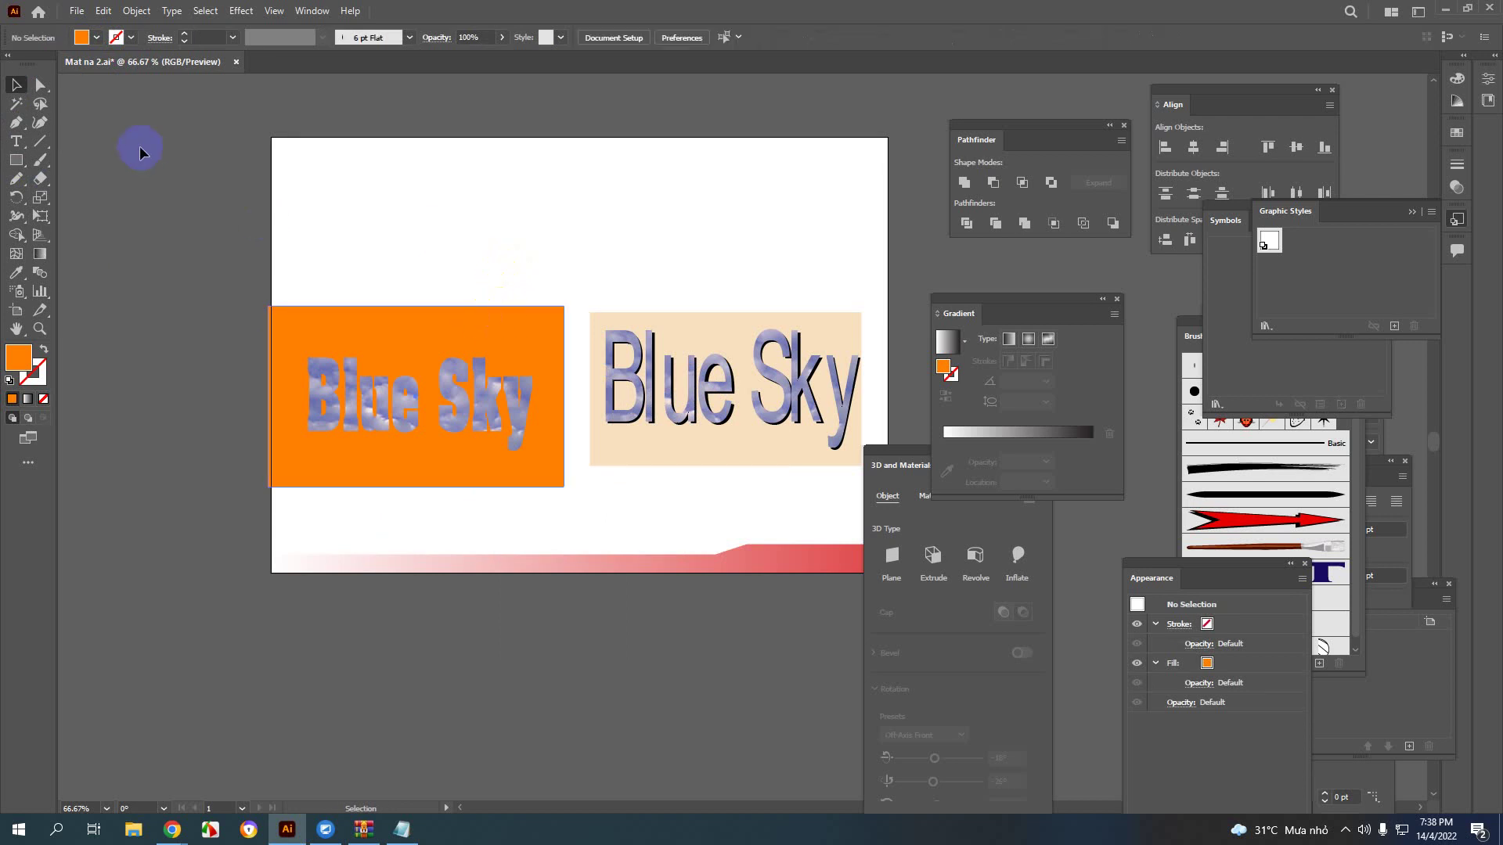
{"action": "left_click", "coordinate": [92, 40]}
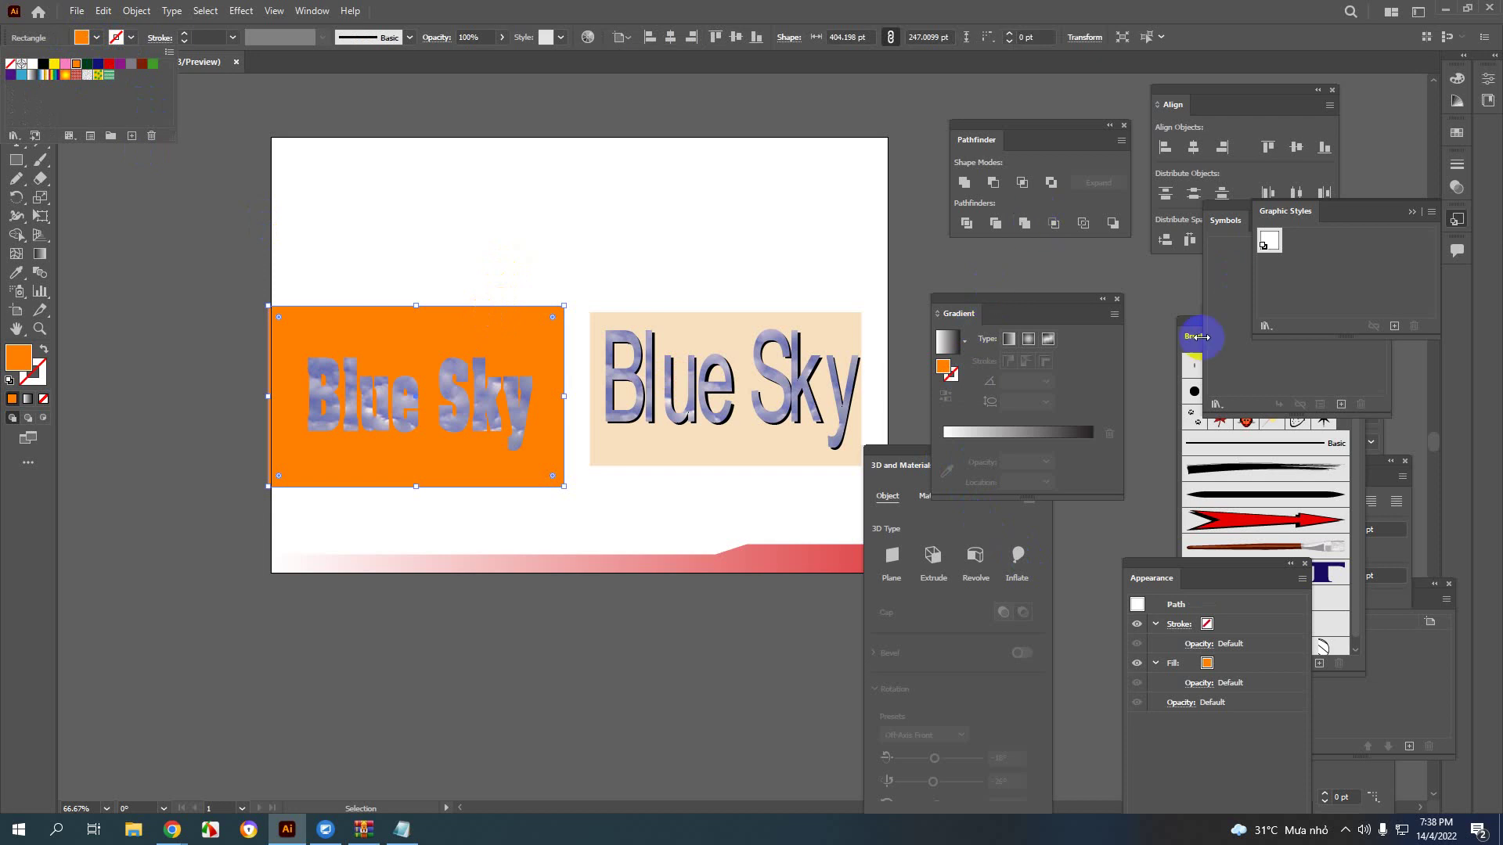
{"action": "mouse_move", "coordinate": [1184, 335]}
{"action": "left_mouse_down"}
{"action": "mouse_move", "coordinate": [1106, 460]}
{"action": "mouse_move", "coordinate": [1190, 376]}
{"action": "mouse_move", "coordinate": [1191, 327]}
{"action": "mouse_move", "coordinate": [1010, 482]}
{"action": "left_mouse_up"}
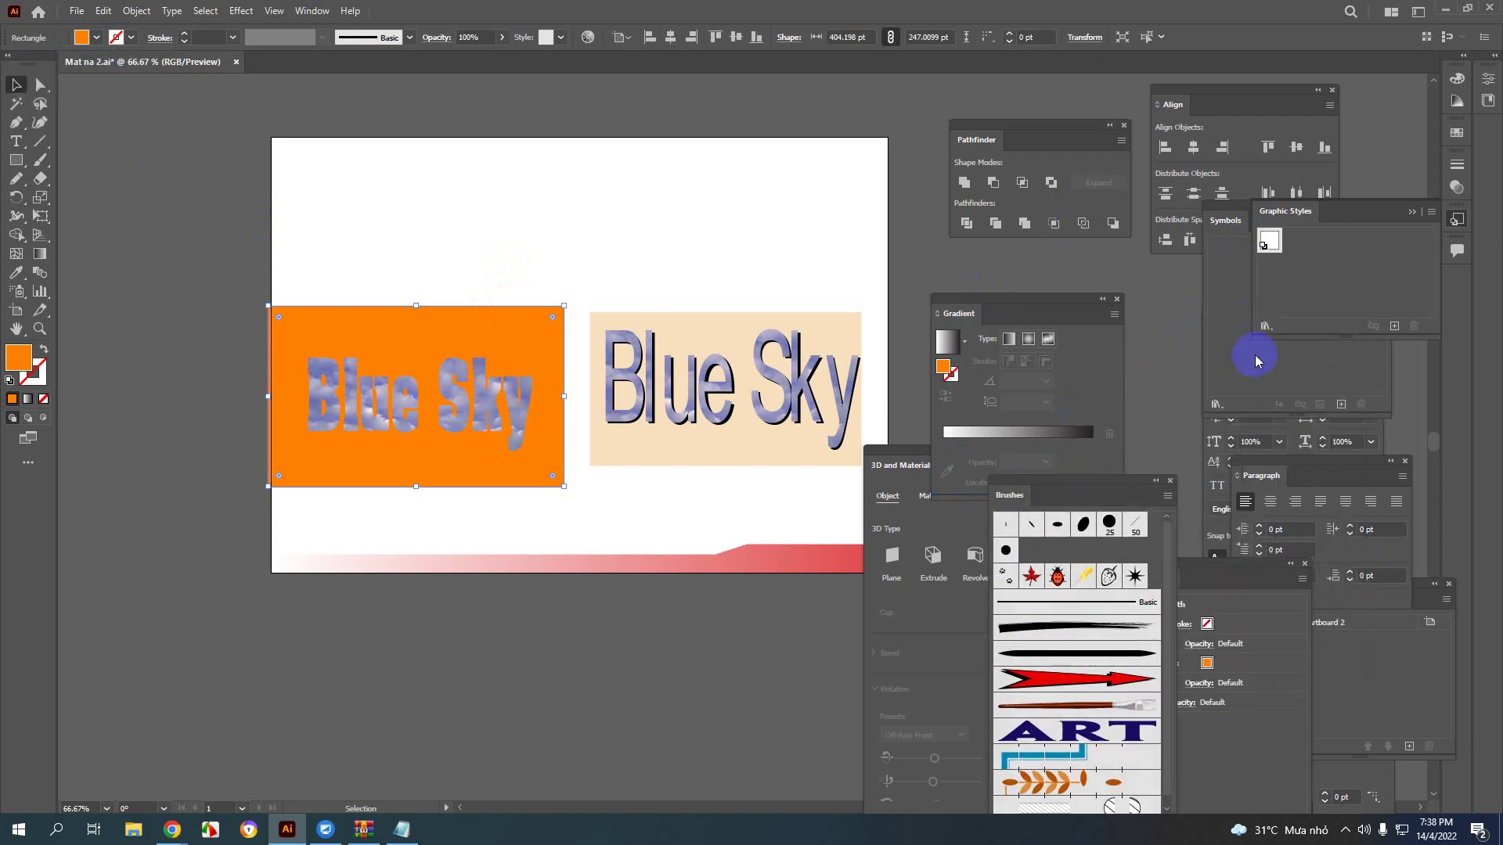
{"action": "left_click_drag", "start_coordinate": [1268, 208], "coordinate": [906, 470]}
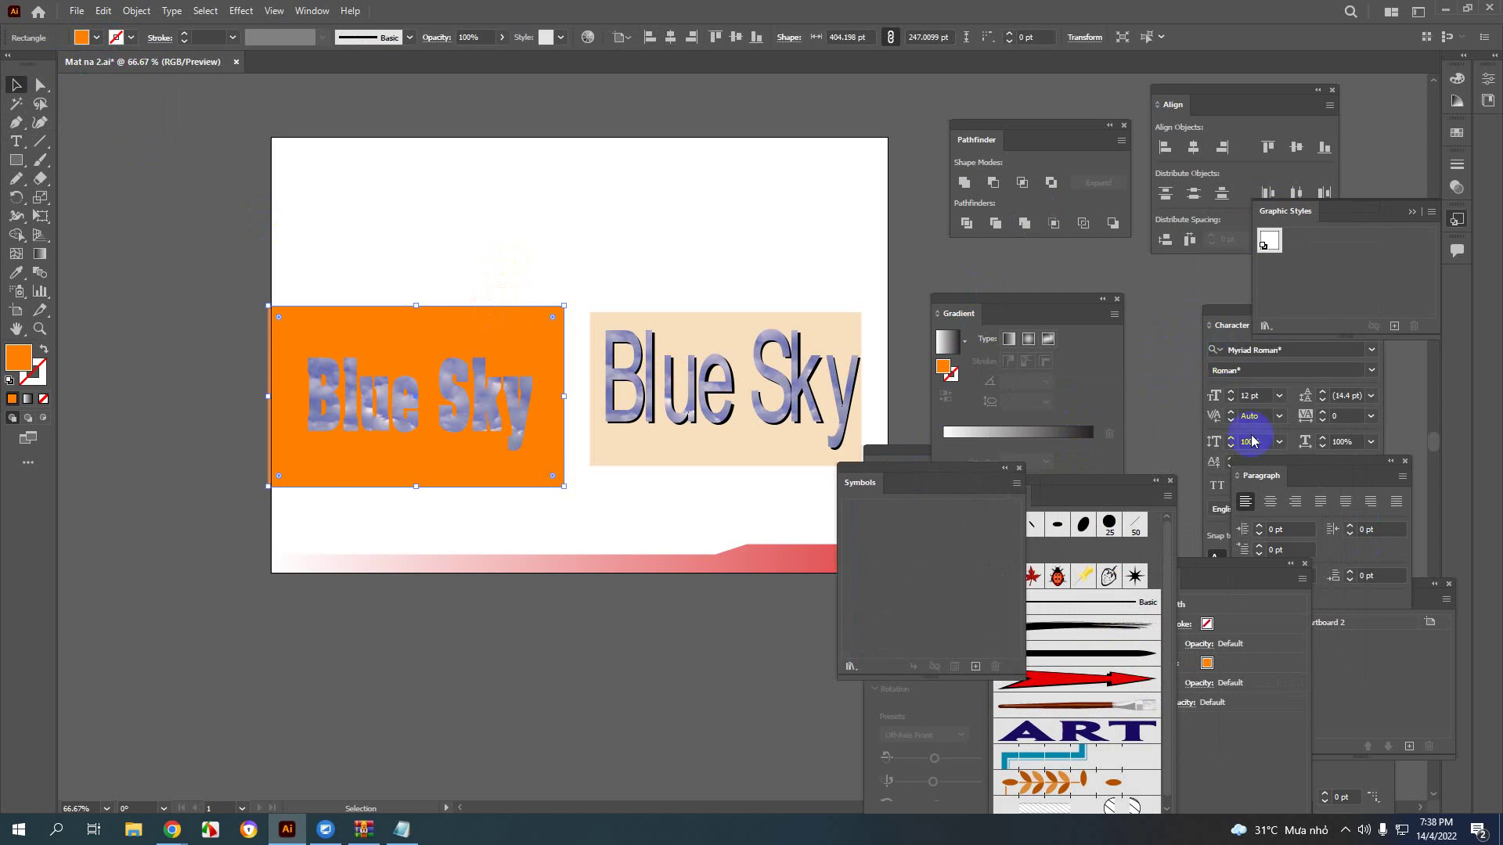
{"action": "left_click", "coordinate": [313, 12]}
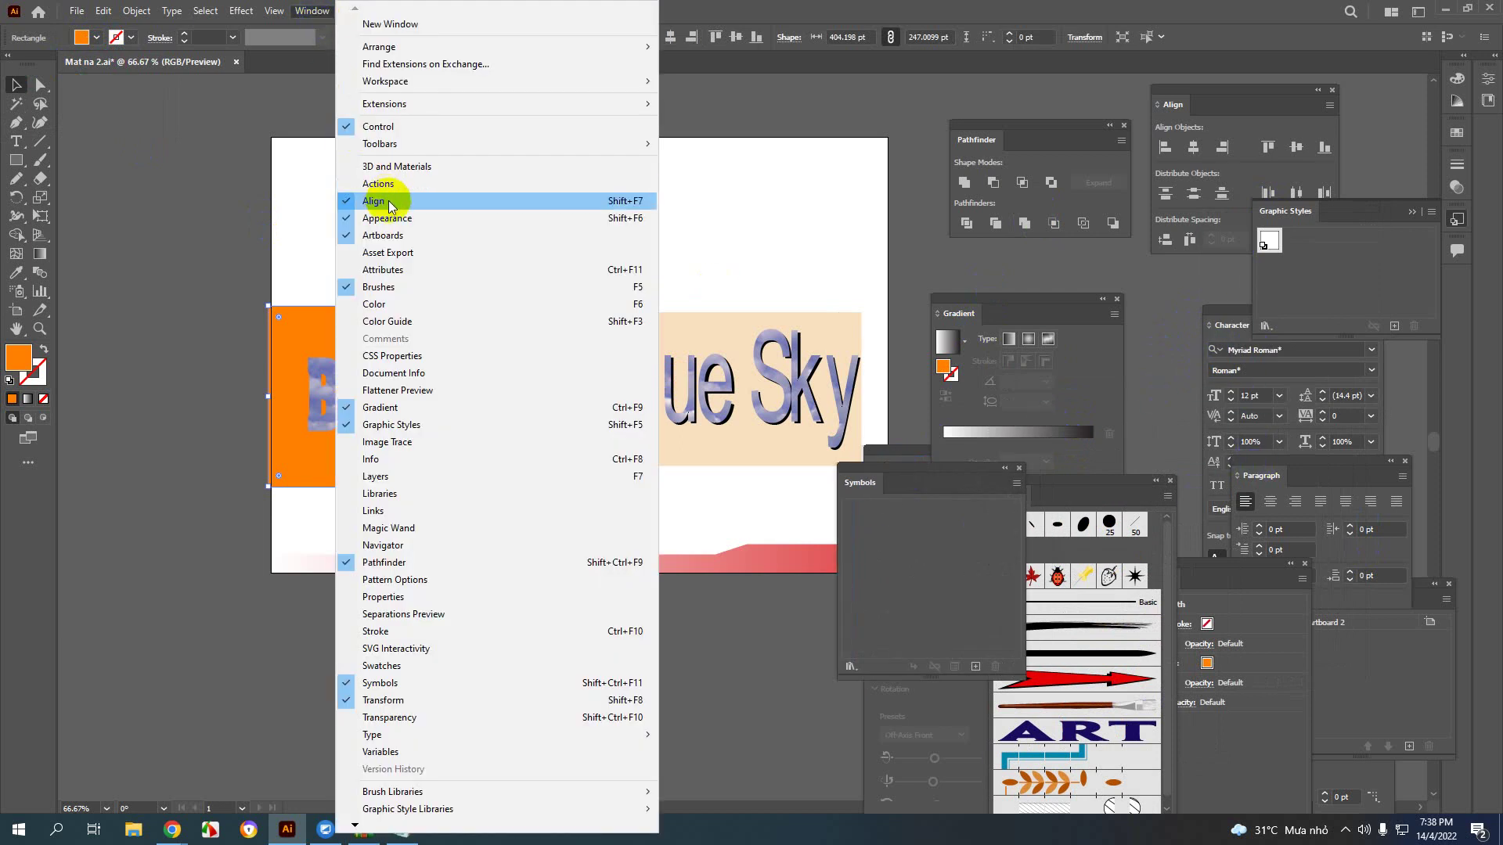
{"action": "left_click", "coordinate": [383, 305]}
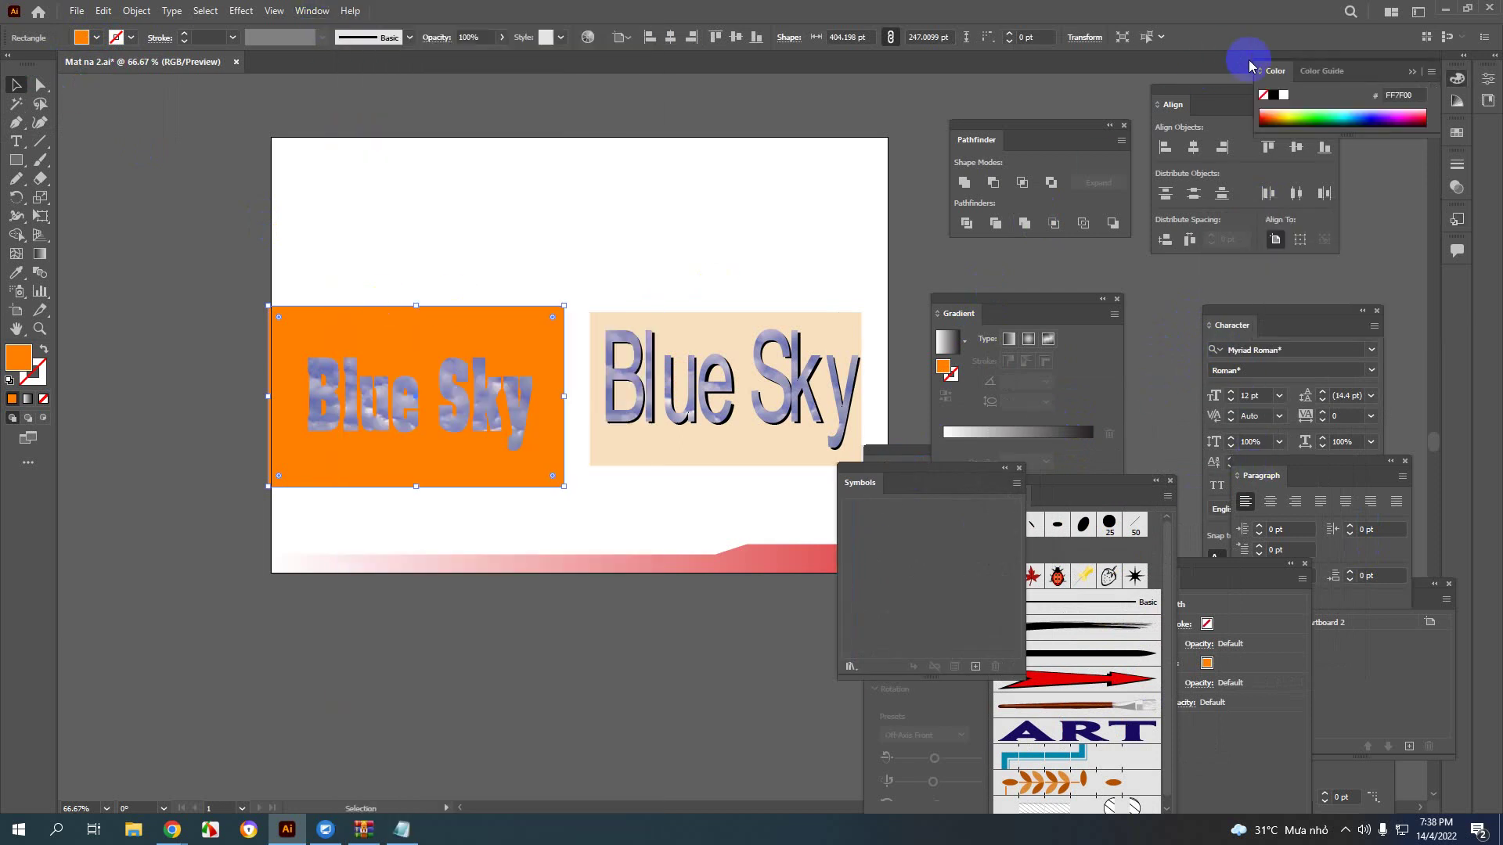
{"action": "left_click_drag", "start_coordinate": [1276, 62], "coordinate": [657, 180]}
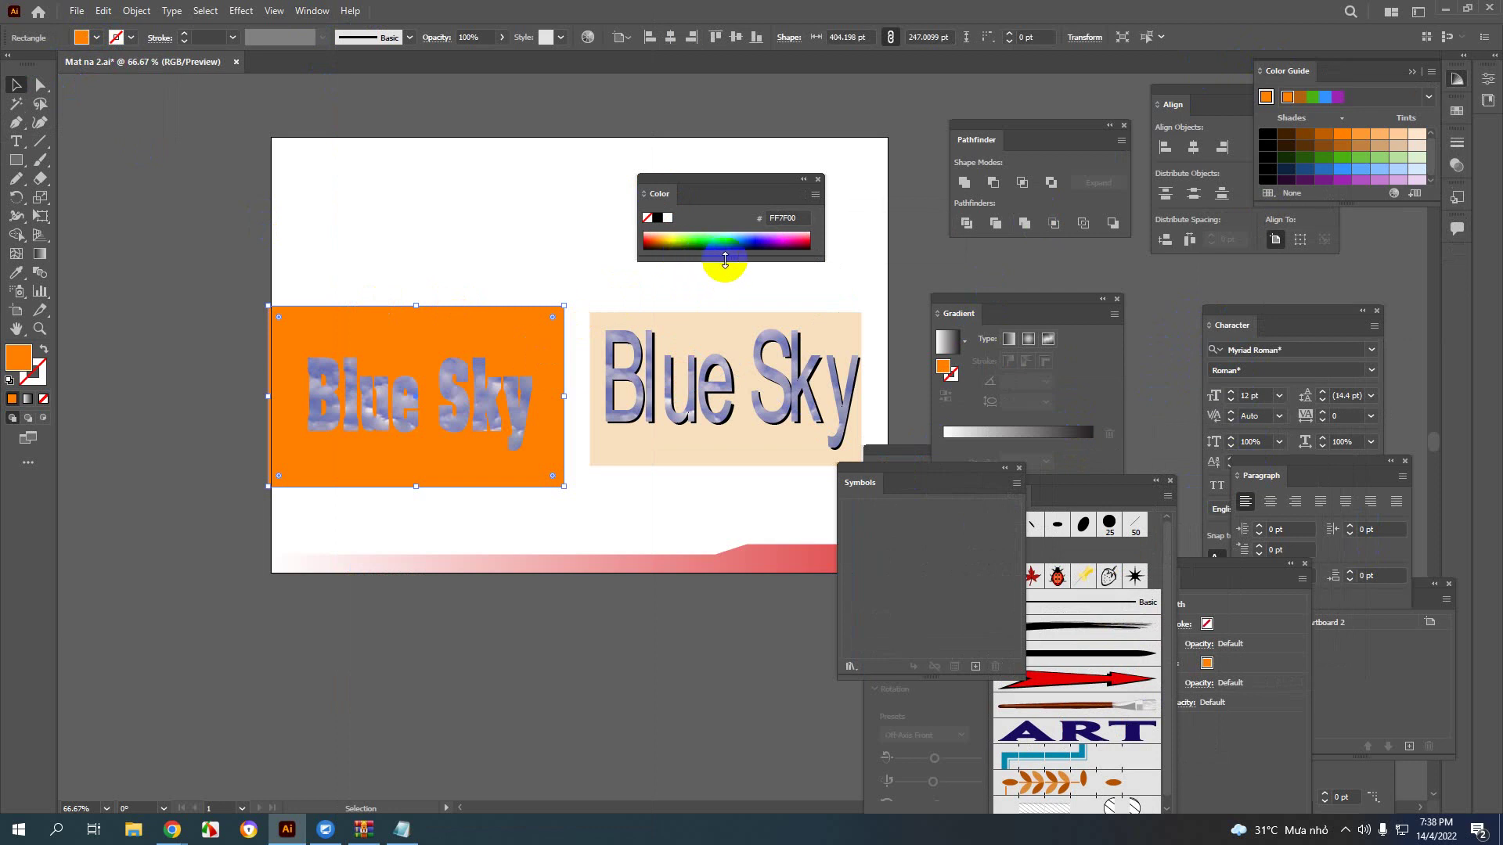
{"action": "left_click_drag", "start_coordinate": [726, 259], "coordinate": [716, 313]}
{"action": "left_click", "coordinate": [690, 245]}
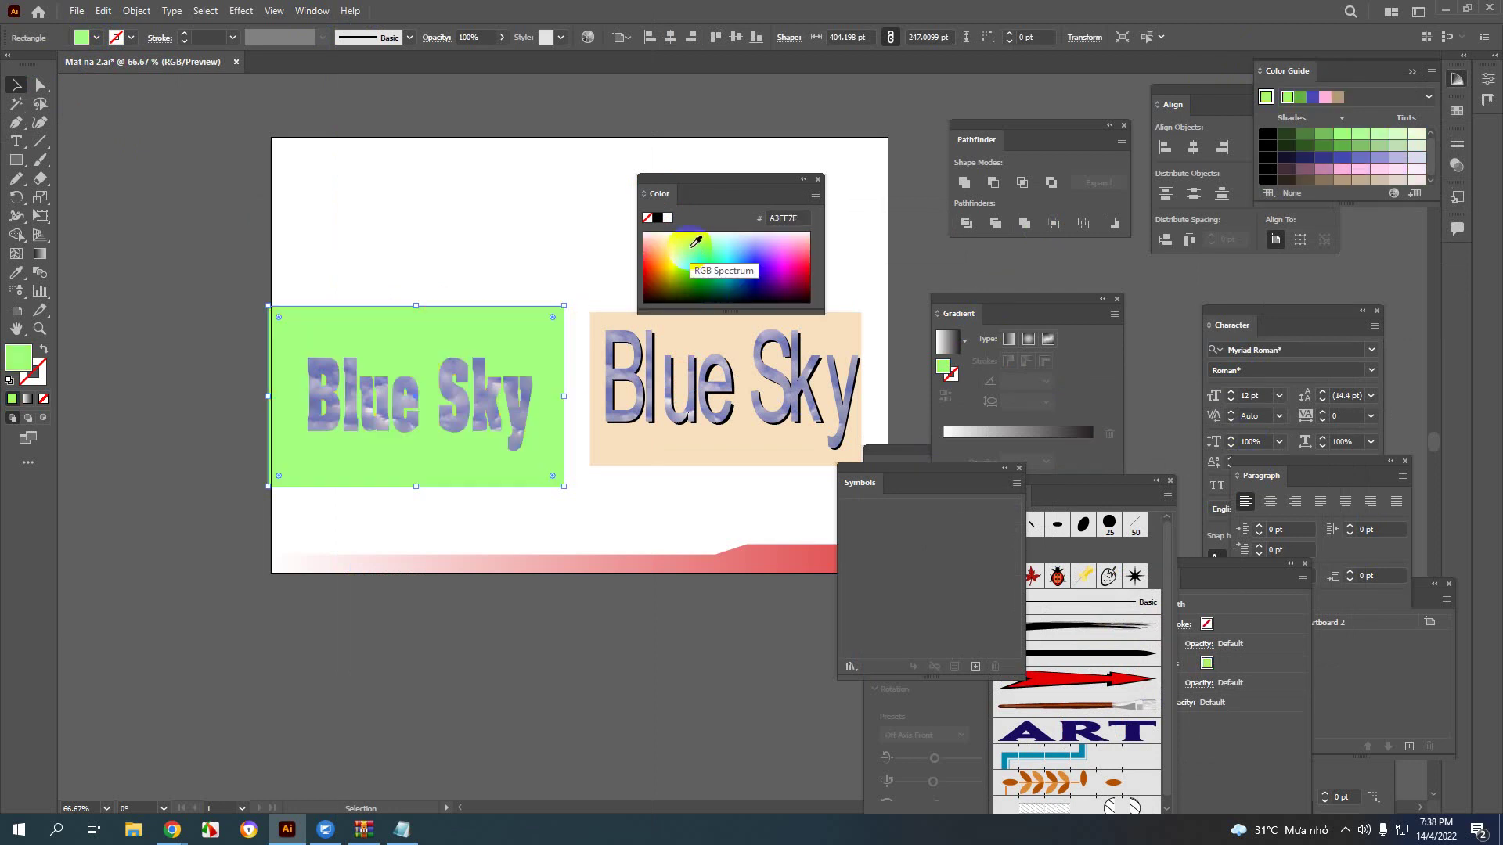
{"action": "left_click", "coordinate": [247, 192]}
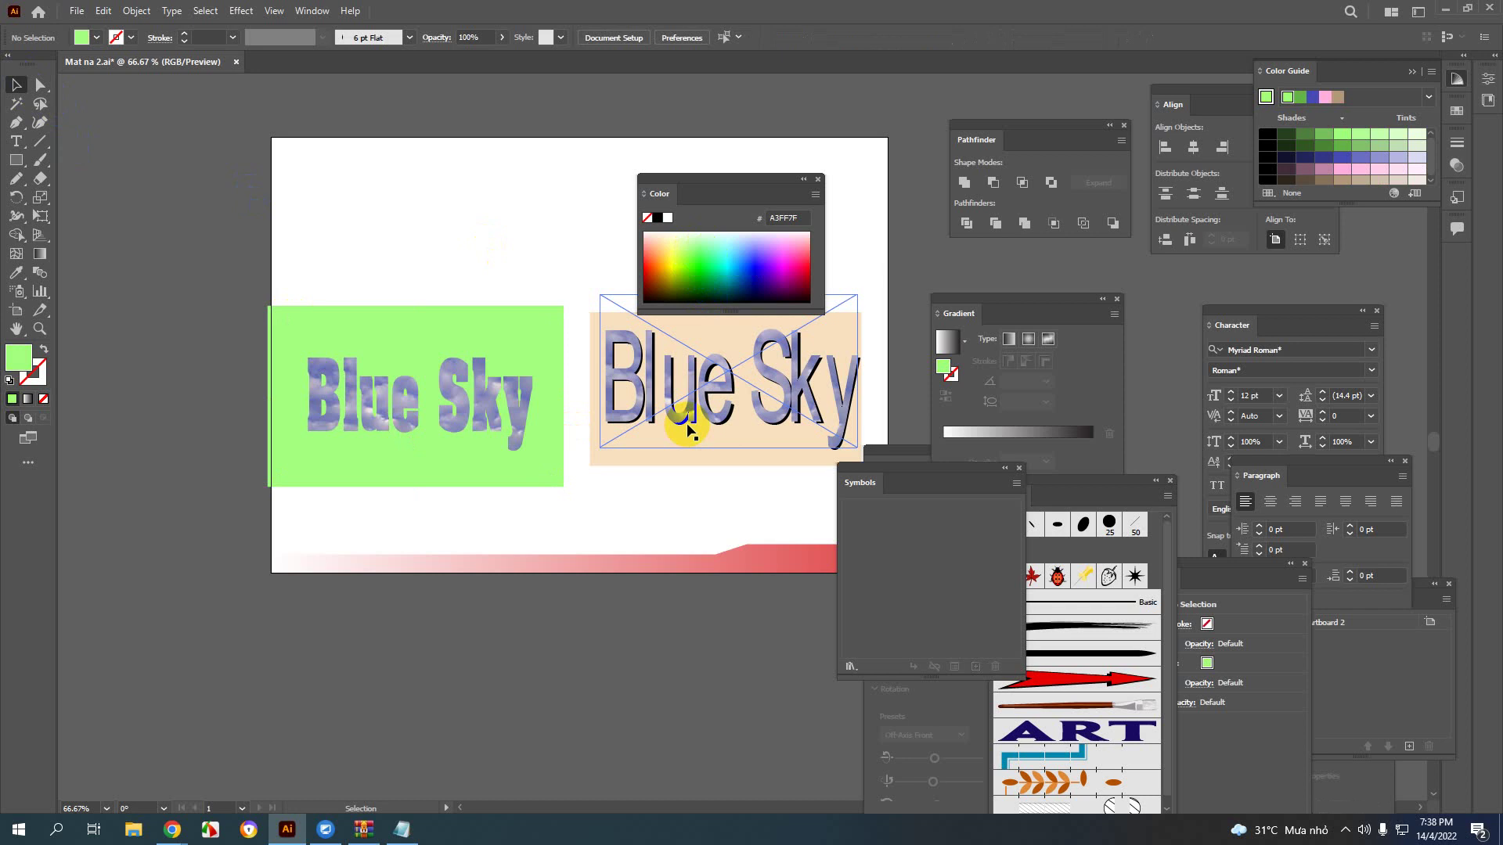
Step: Start a Drop Shadow effect on the sky-filled Blue Sky lettering over the green rectangle
{"action": "left_click", "coordinate": [461, 406]}
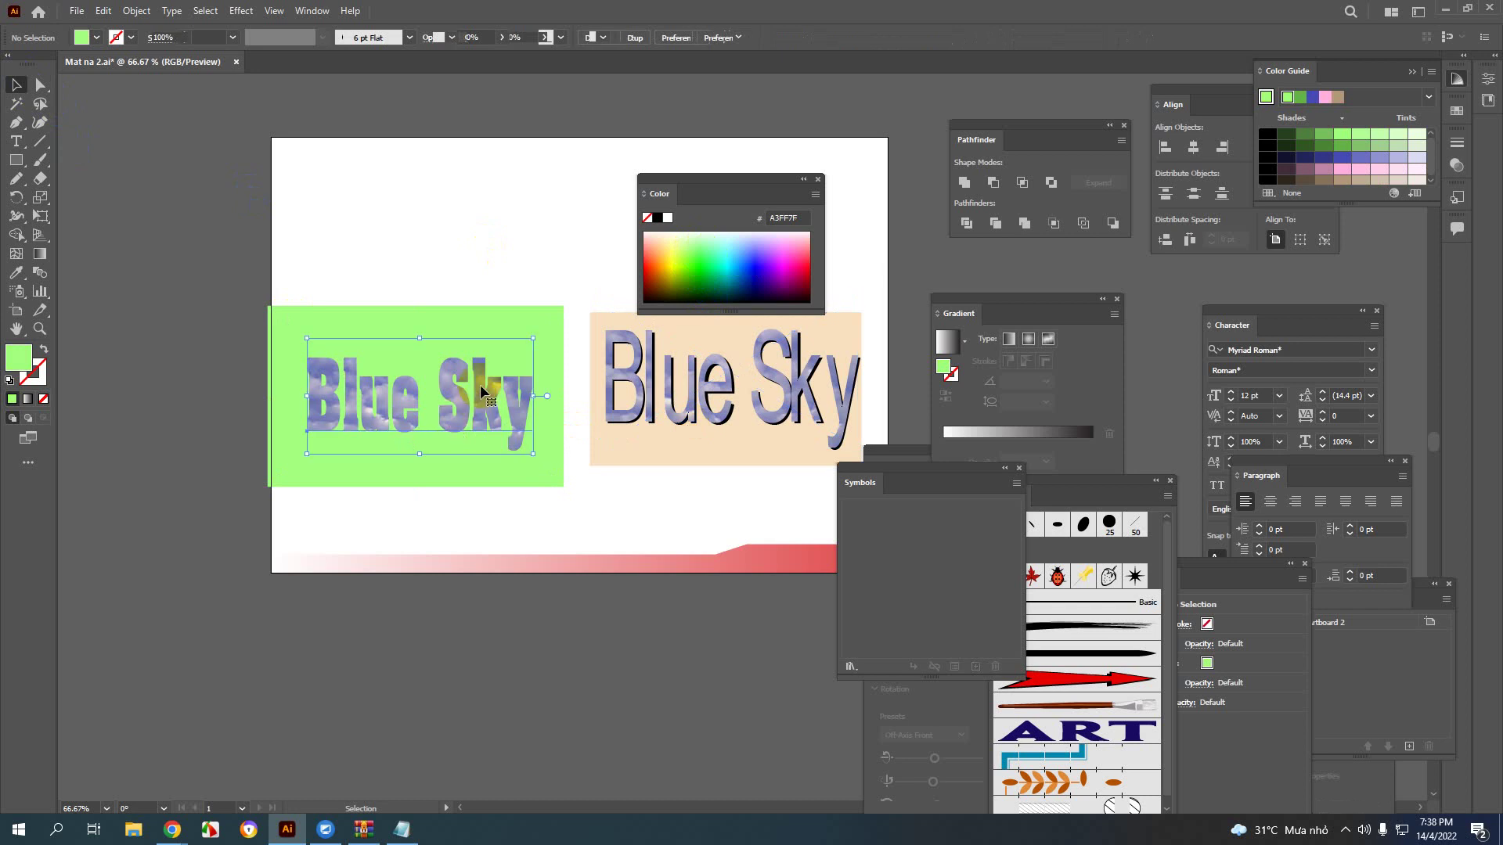
{"action": "left_click", "coordinate": [240, 11]}
{"action": "mouse_move", "coordinate": [280, 161]}
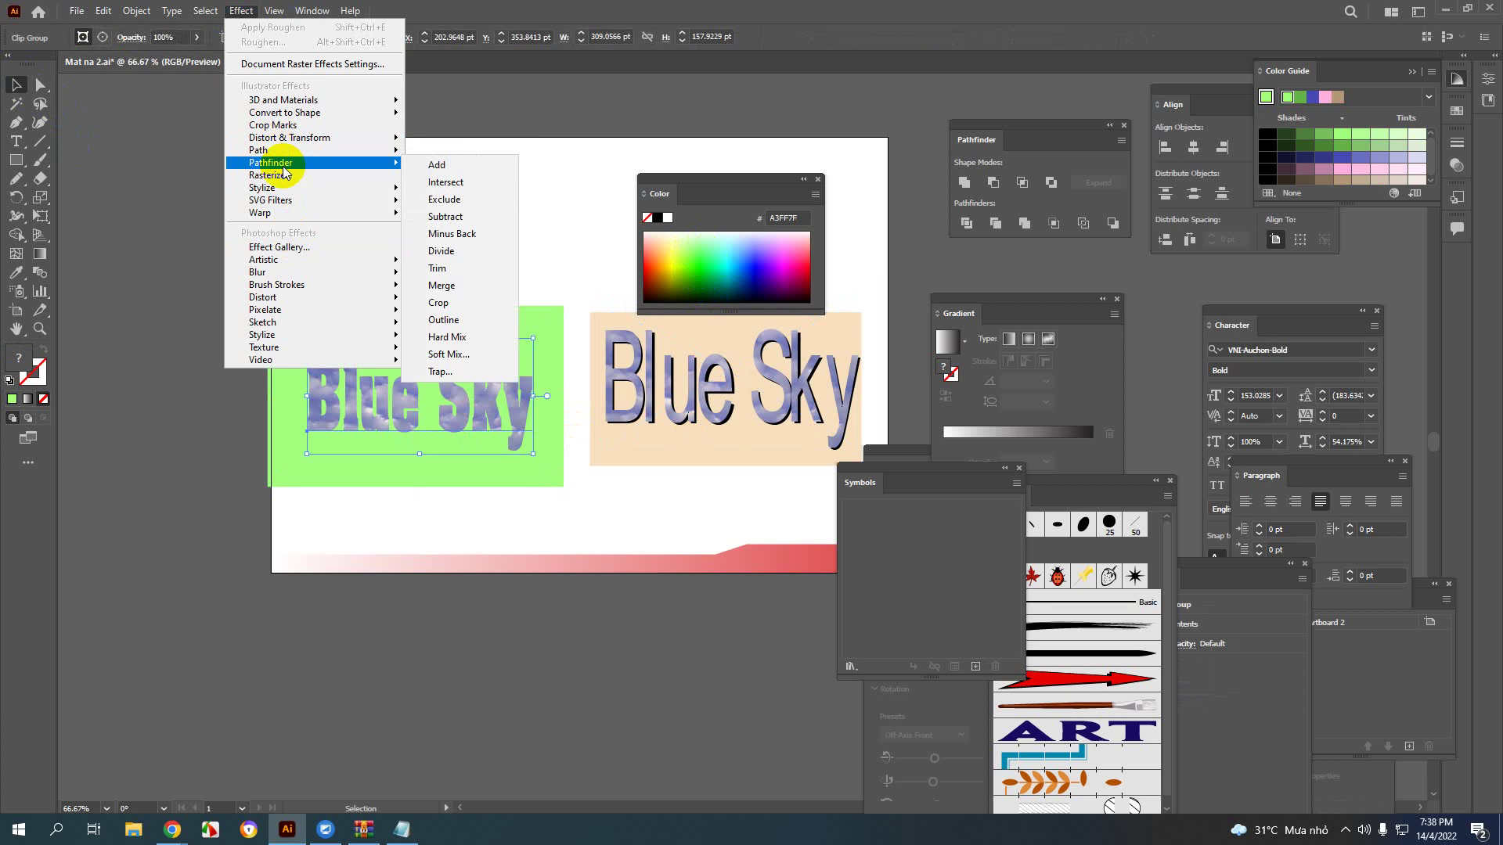
{"action": "mouse_move", "coordinate": [284, 193]}
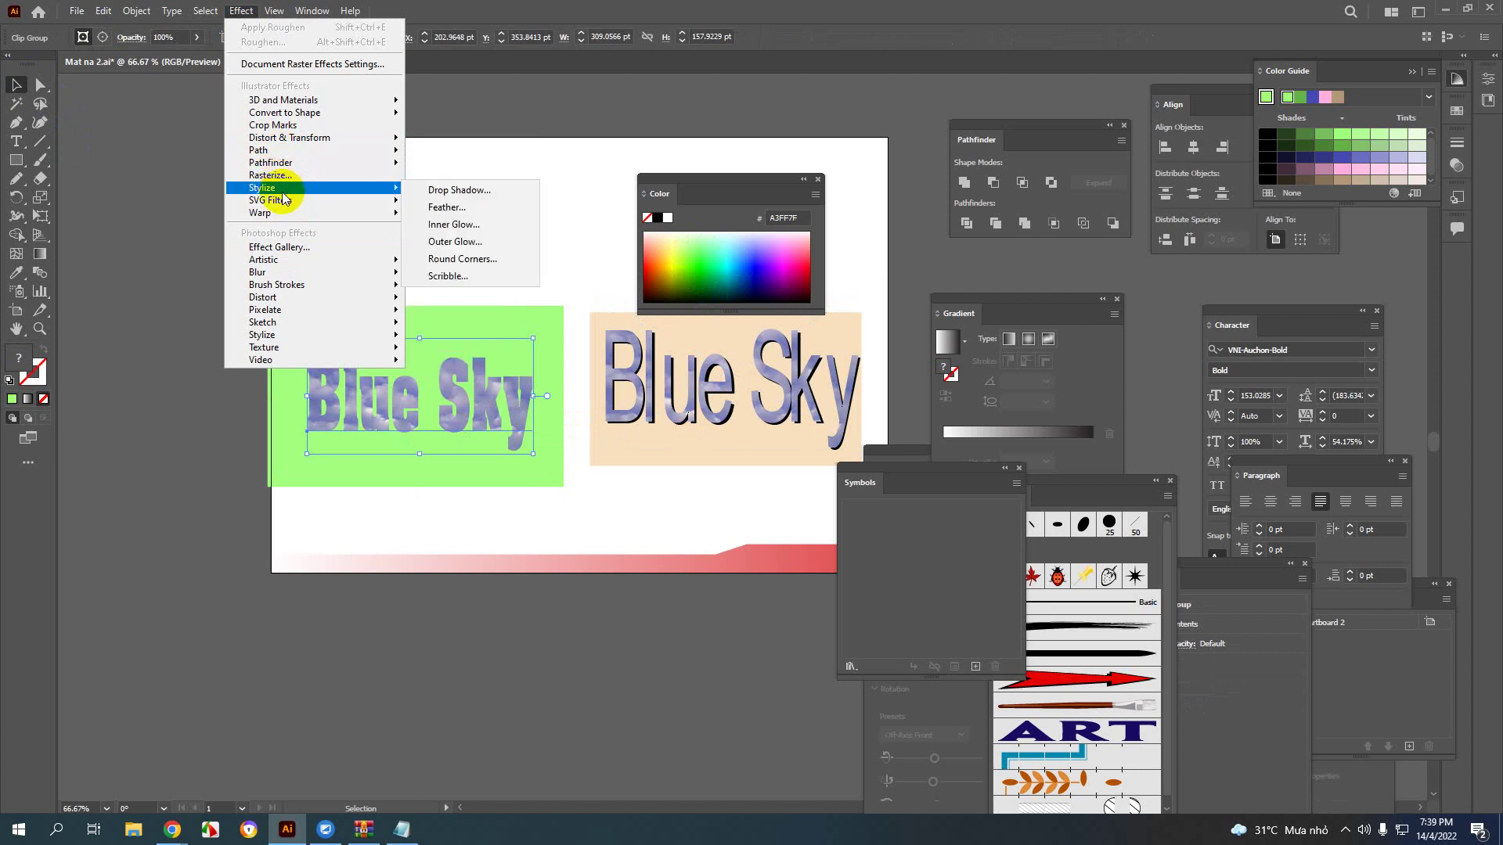
{"action": "left_click", "coordinate": [470, 191]}
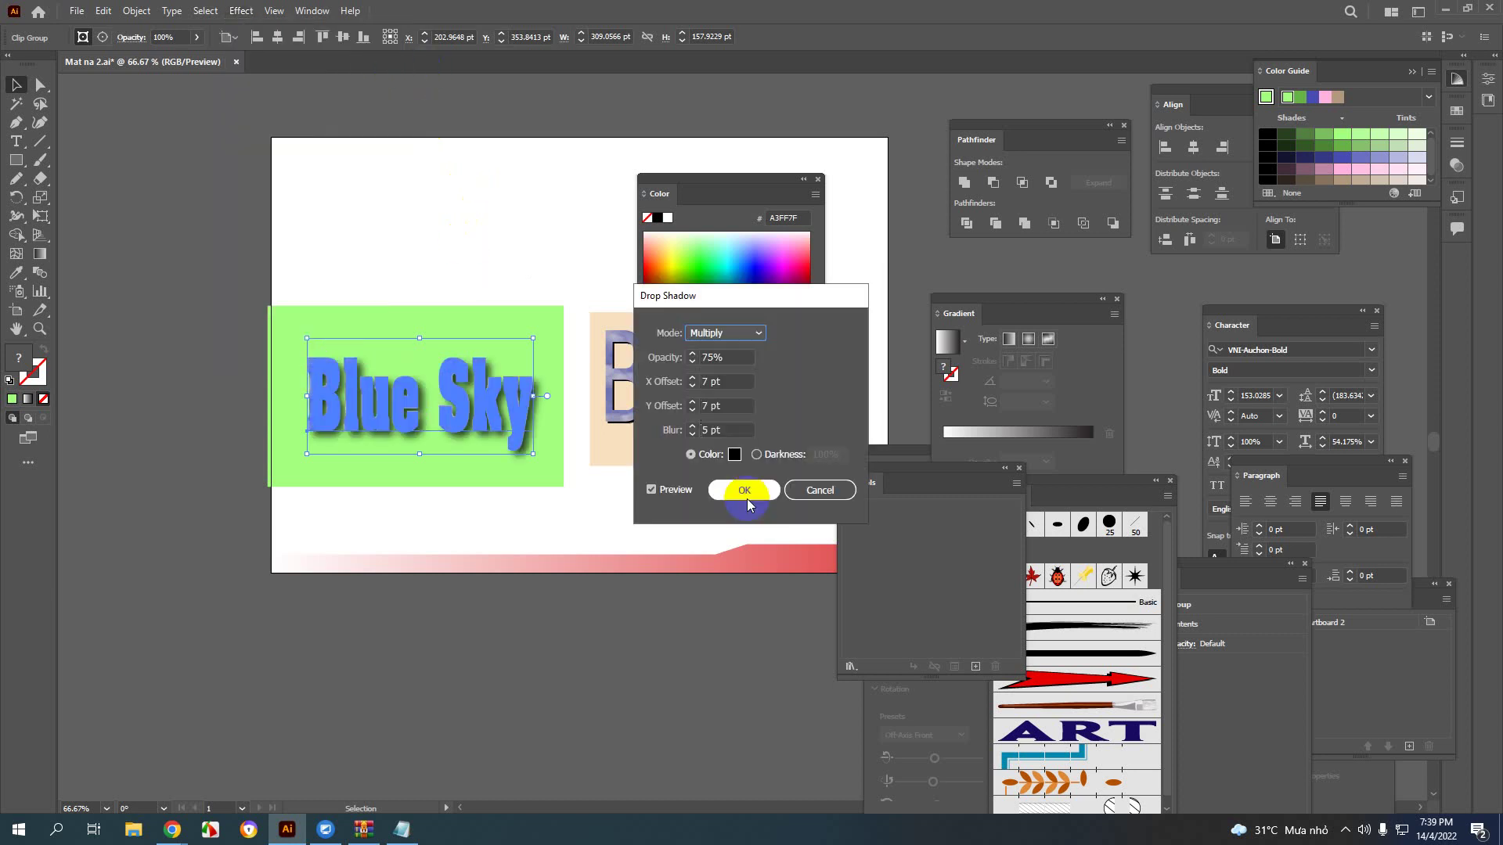
{"action": "left_click", "coordinate": [745, 493]}
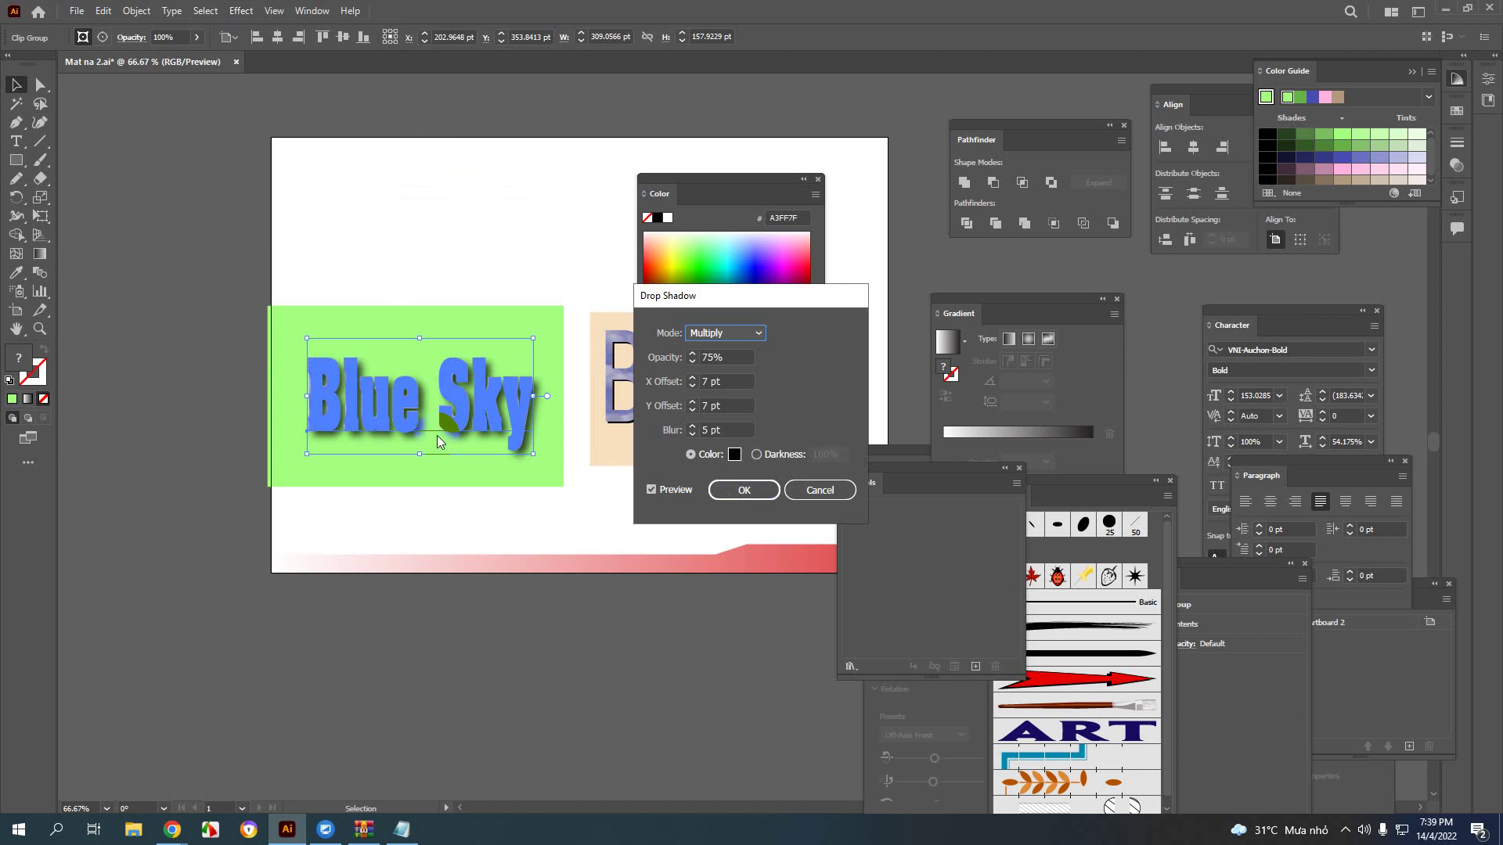
Step: Set the drop shadow's X offset to 5 pt and its Y offset to 9 pt
{"action": "left_click", "coordinate": [691, 385]}
{"action": "left_click", "coordinate": [692, 385]}
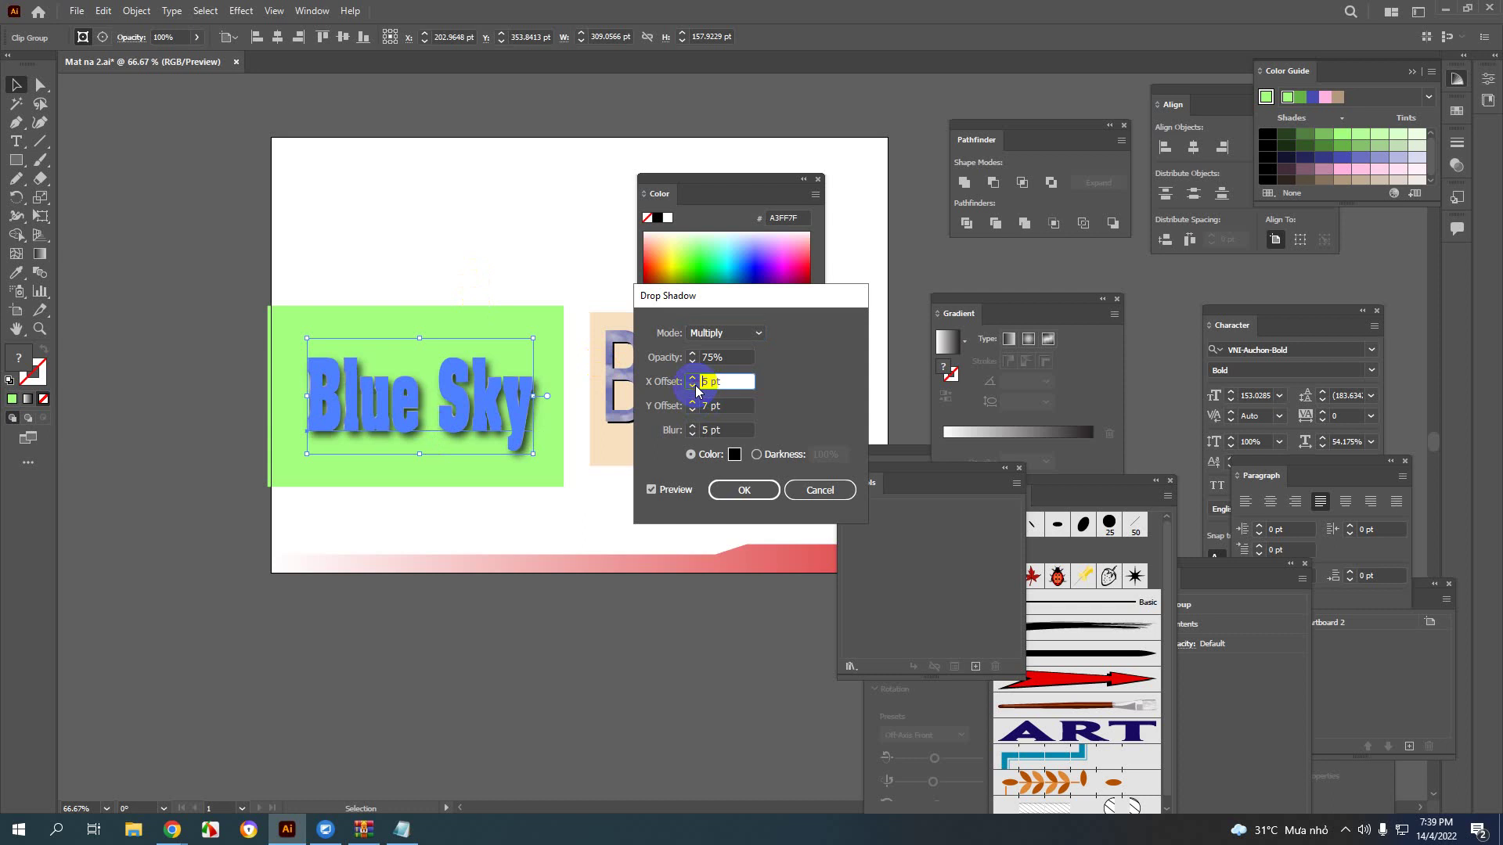
{"action": "left_click", "coordinate": [692, 385]}
{"action": "left_click", "coordinate": [692, 385]}
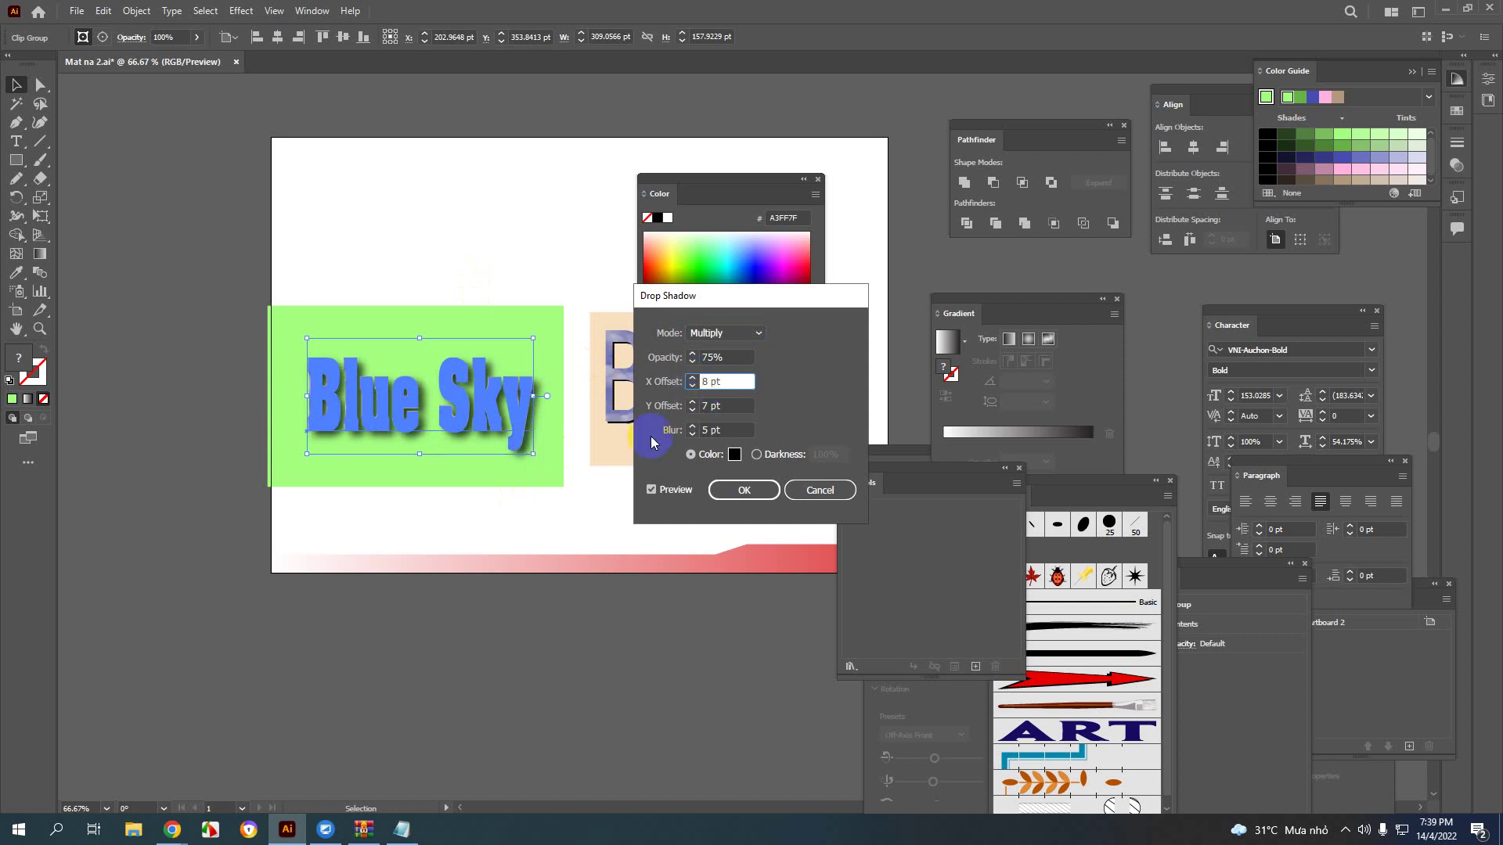
{"action": "left_click", "coordinate": [692, 410]}
{"action": "left_click", "coordinate": [691, 410]}
{"action": "left_click", "coordinate": [692, 410]}
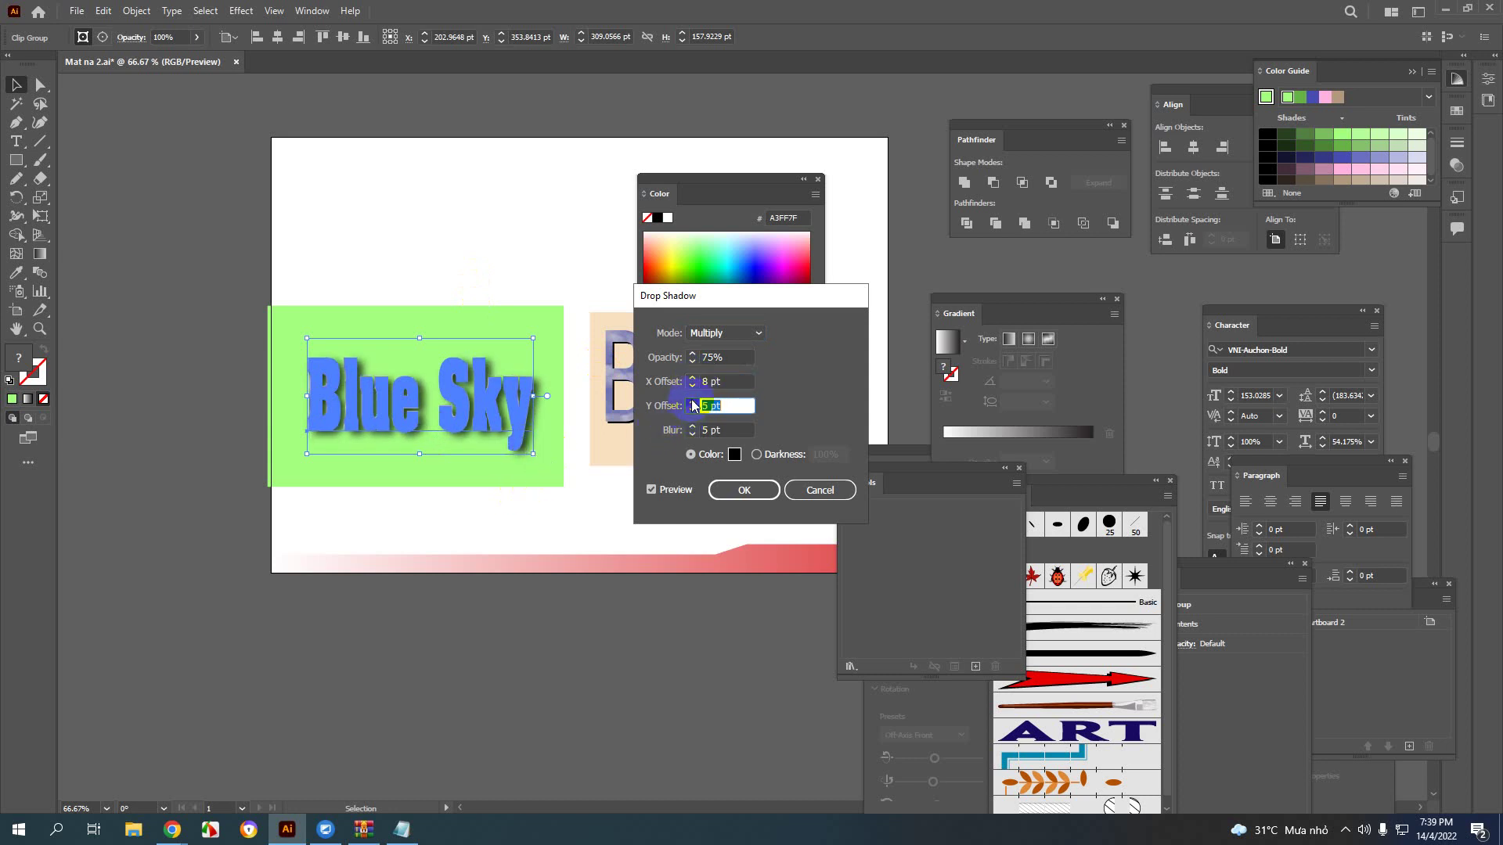
{"action": "left_click", "coordinate": [692, 400]}
{"action": "left_click", "coordinate": [692, 401]}
{"action": "left_click", "coordinate": [692, 401]}
{"action": "left_click", "coordinate": [691, 401]}
{"action": "left_click", "coordinate": [692, 386]}
{"action": "left_click", "coordinate": [692, 386]}
{"action": "left_click", "coordinate": [691, 386]}
{"action": "left_click", "coordinate": [691, 386]}
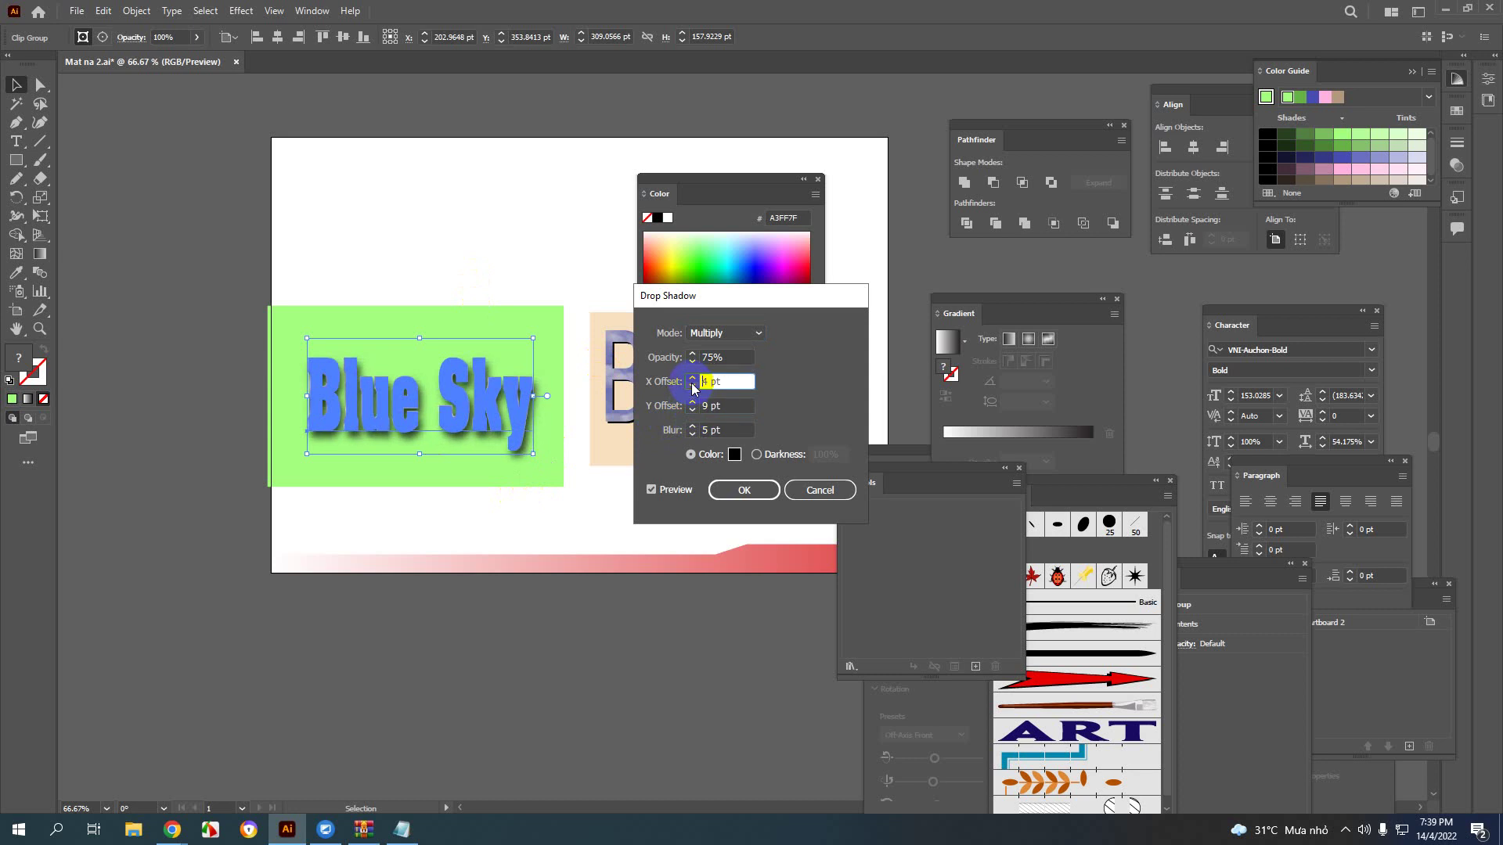
{"action": "left_click", "coordinate": [691, 386]}
{"action": "left_click", "coordinate": [692, 385]}
{"action": "left_click", "coordinate": [692, 386]}
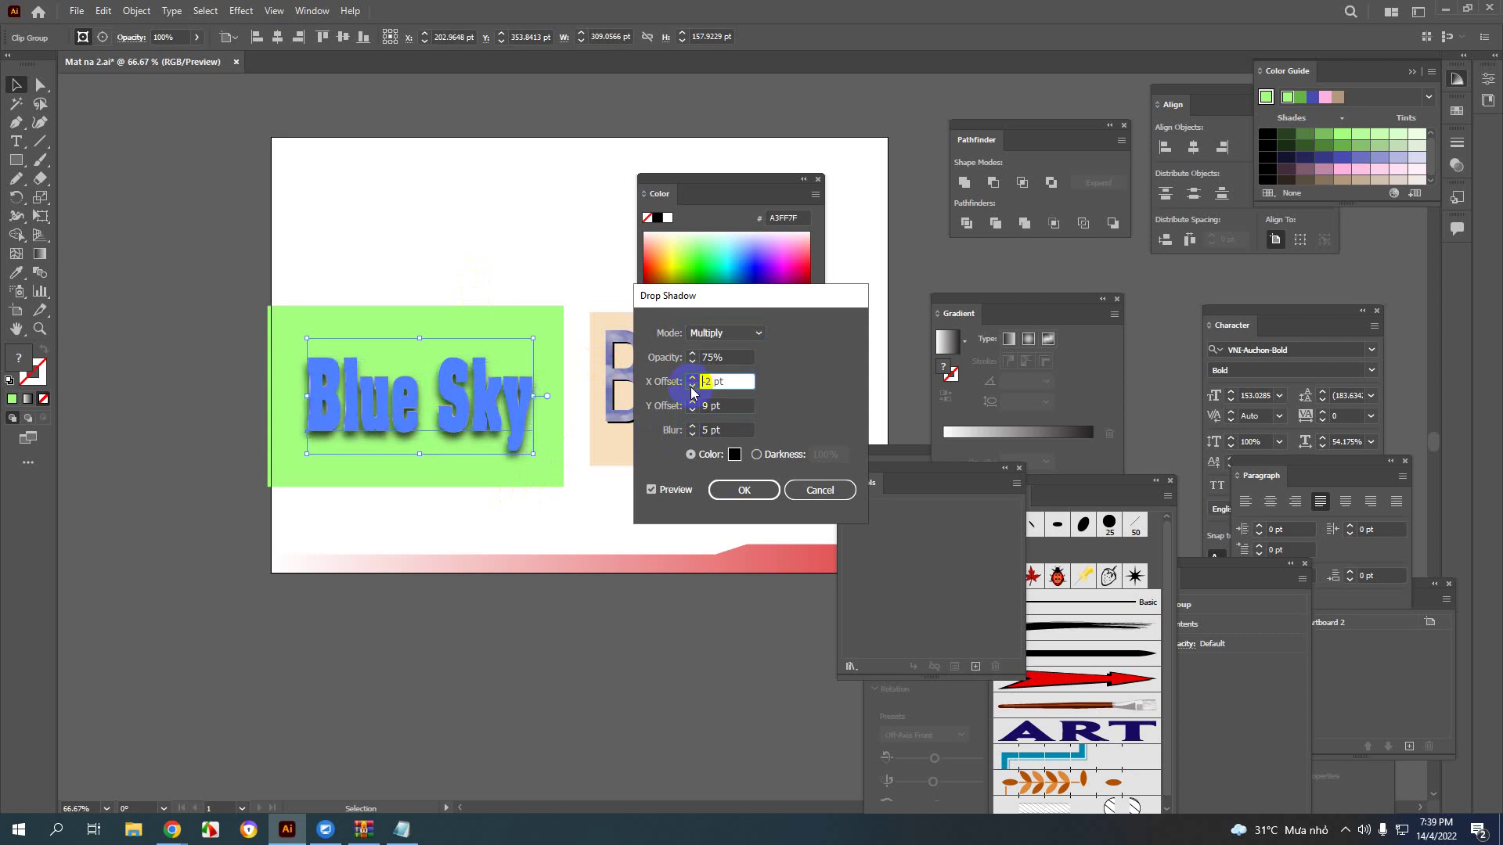
{"action": "left_click", "coordinate": [692, 376]}
{"action": "left_click", "coordinate": [692, 376]}
{"action": "left_click", "coordinate": [692, 376]}
{"action": "left_click", "coordinate": [692, 376]}
{"action": "left_click", "coordinate": [692, 377]}
{"action": "left_click", "coordinate": [692, 376]}
{"action": "left_click", "coordinate": [691, 377]}
{"action": "left_click", "coordinate": [692, 376]}
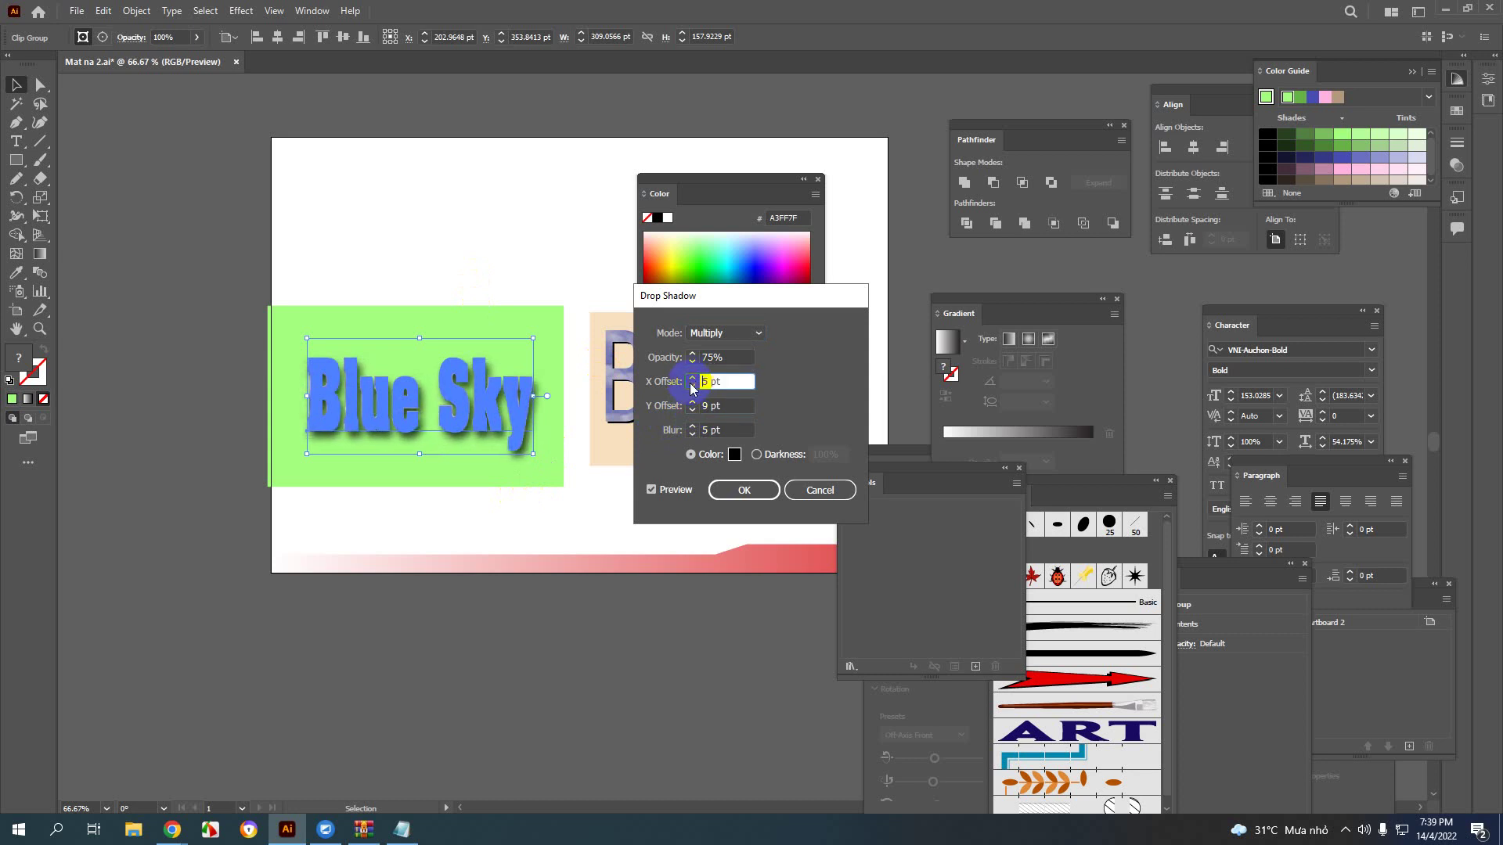
Step: Try a 0 pt blur on the drop shadow, and restore the blur to 5 pt
{"action": "left_click", "coordinate": [665, 437]}
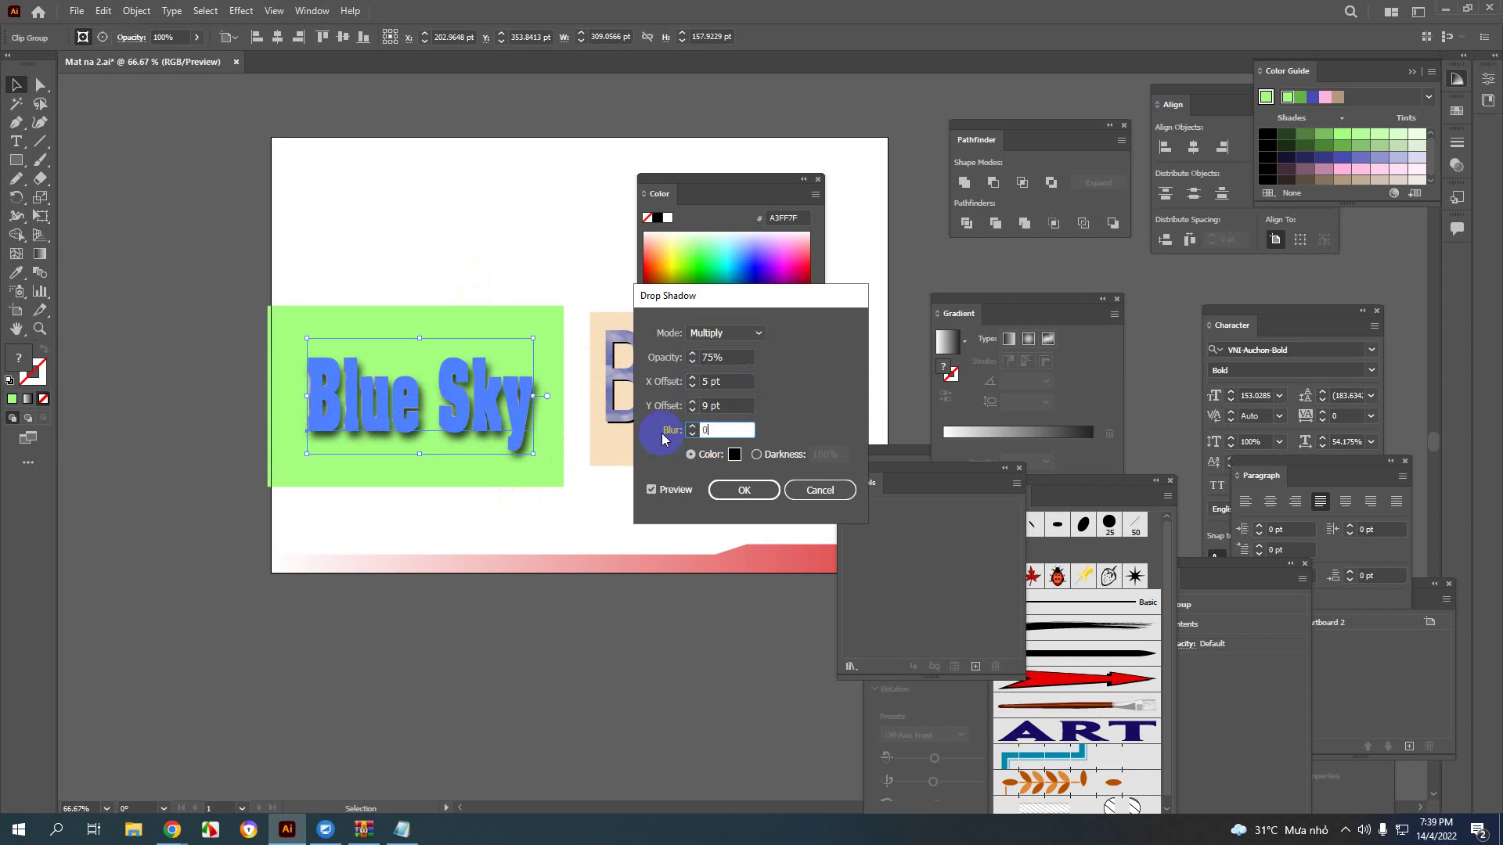
{"action": "type", "text": "0"}
{"action": "key", "text": "shift+Tab"}
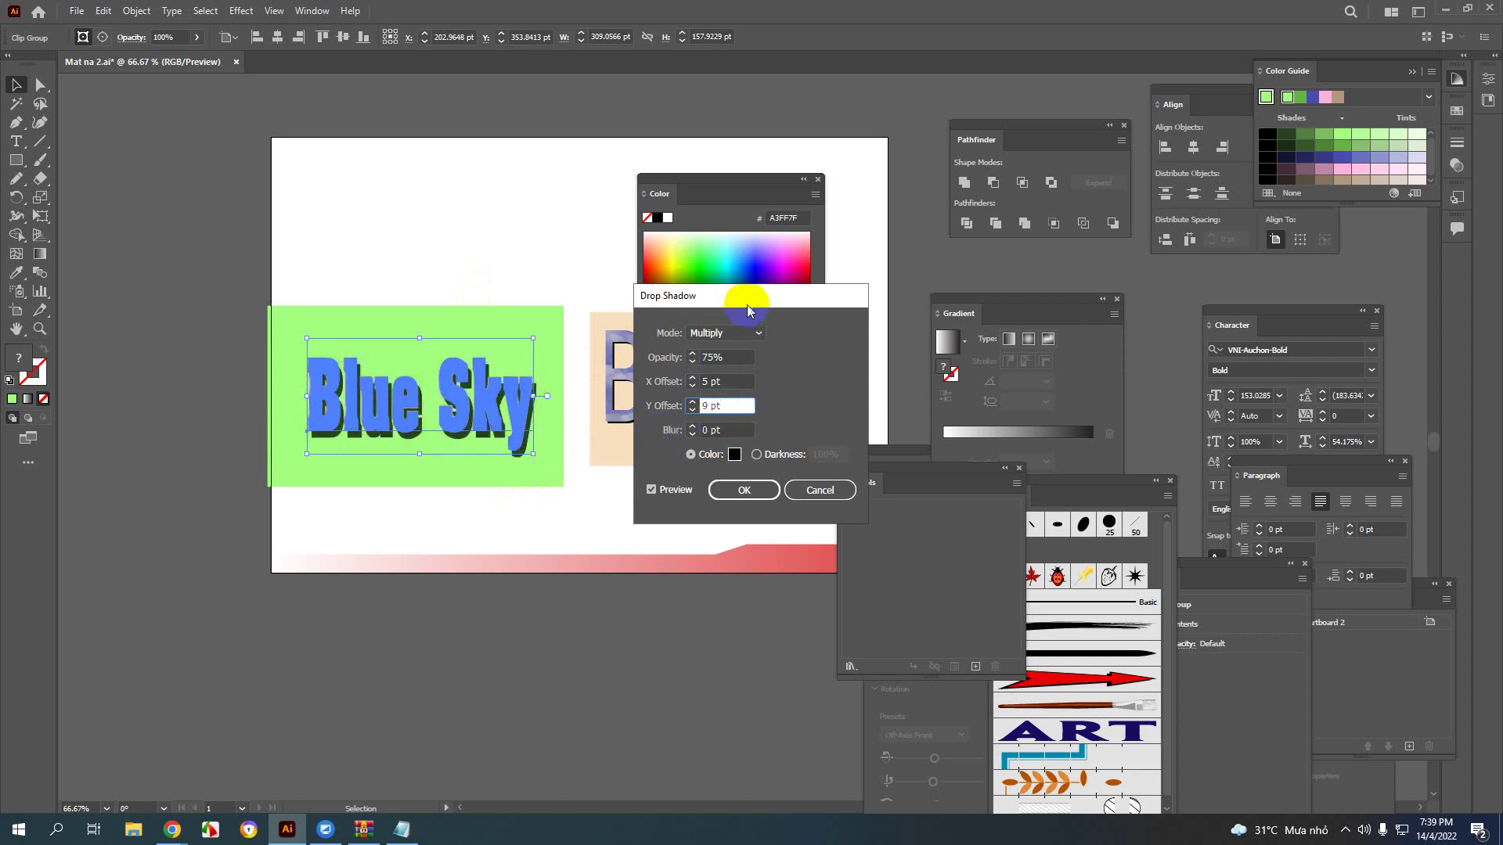
{"action": "left_click_drag", "start_coordinate": [747, 295], "coordinate": [662, 459]}
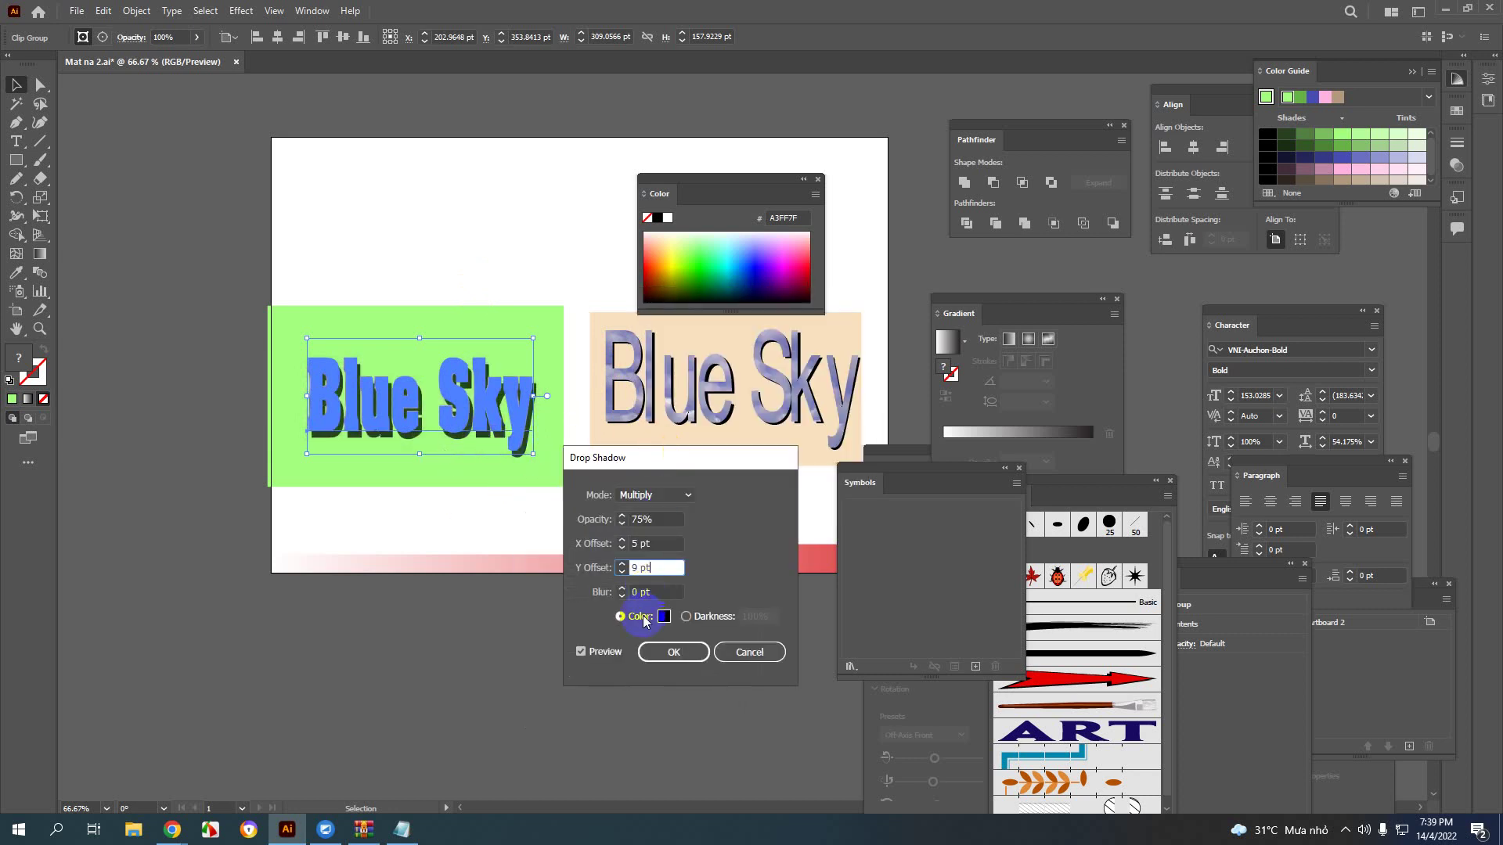
{"action": "key", "text": "Tab"}
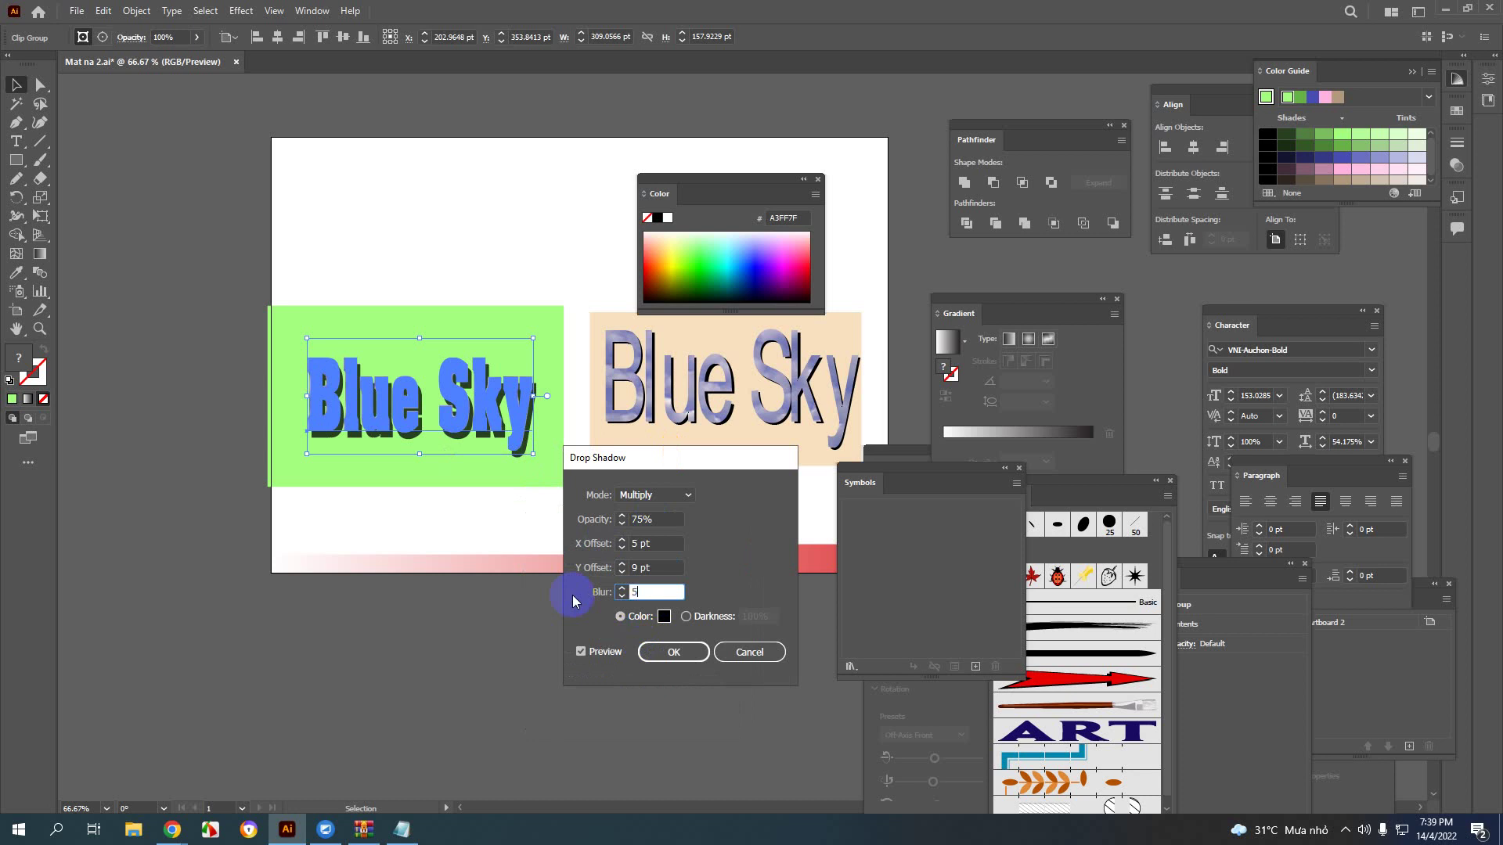
{"action": "type", "text": "5"}
{"action": "left_click", "coordinate": [657, 568]}
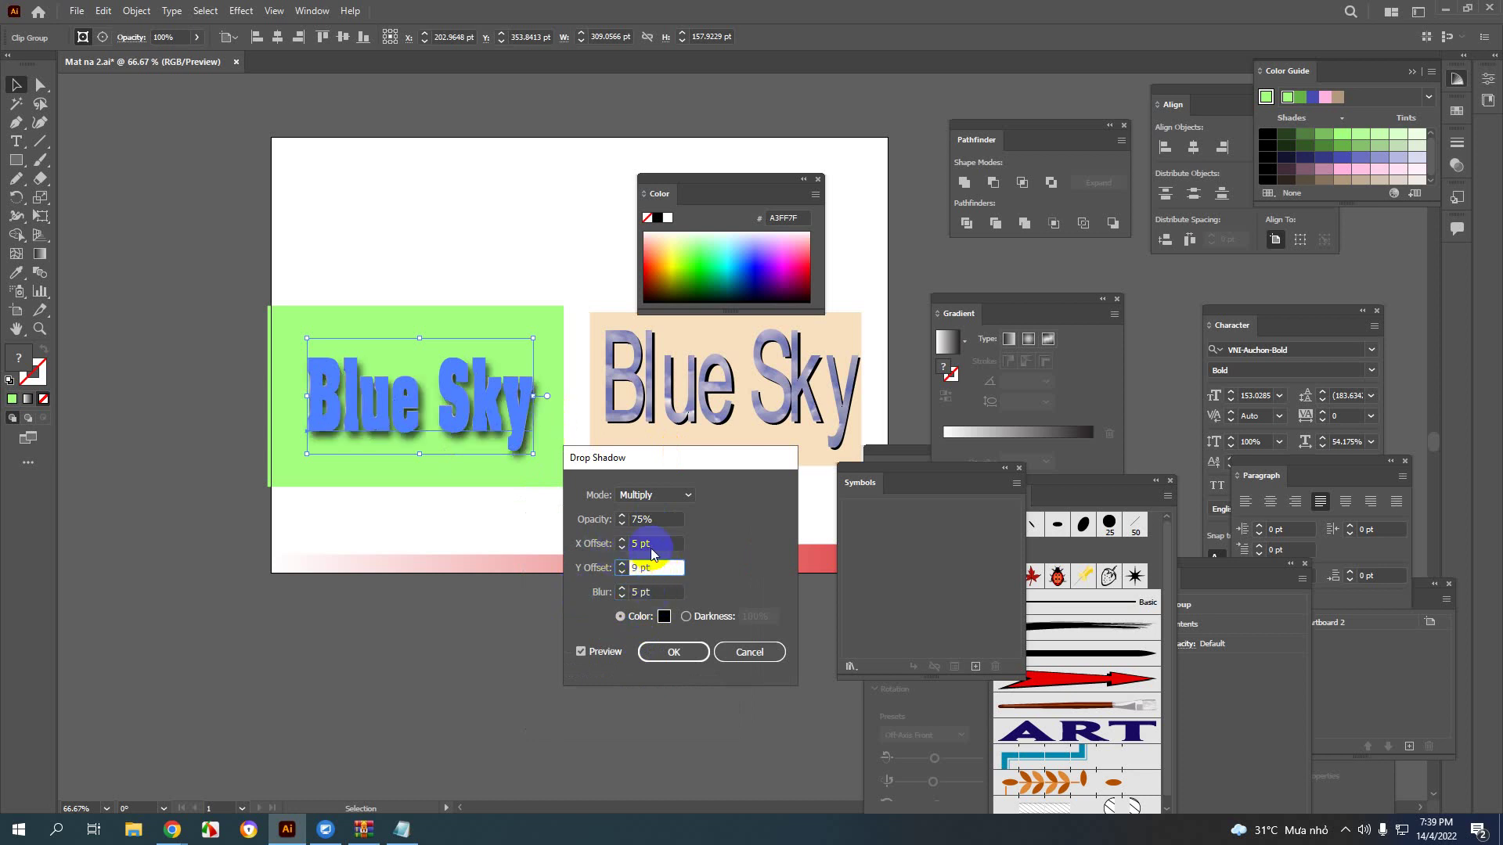
Step: Set the drop shadow's opacity to 100% and apply the effect to the lettering
{"action": "left_click", "coordinate": [599, 523]}
{"action": "left_click", "coordinate": [657, 543]}
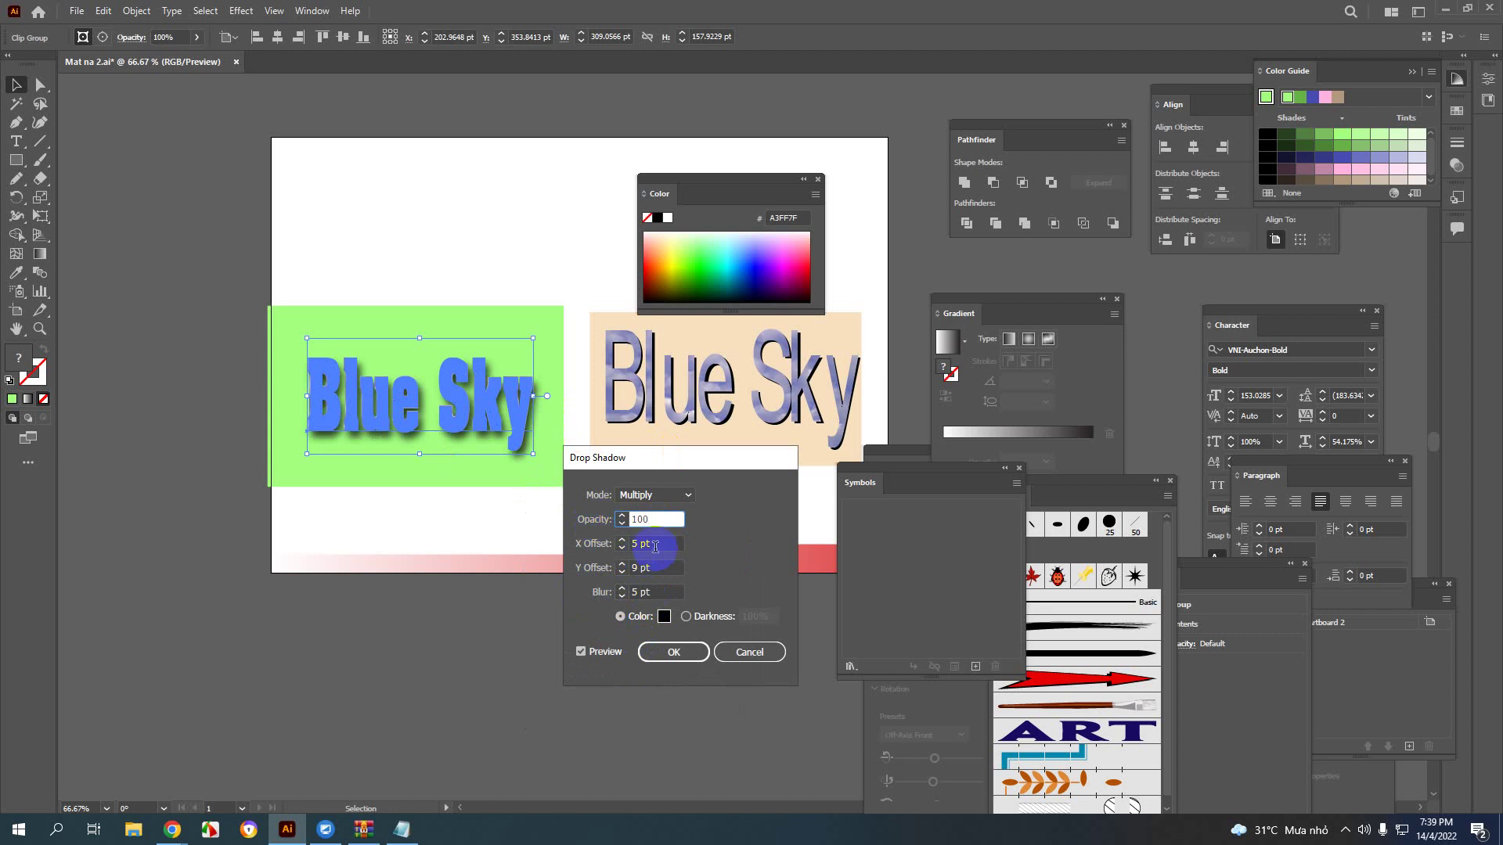
{"action": "left_click", "coordinate": [673, 652]}
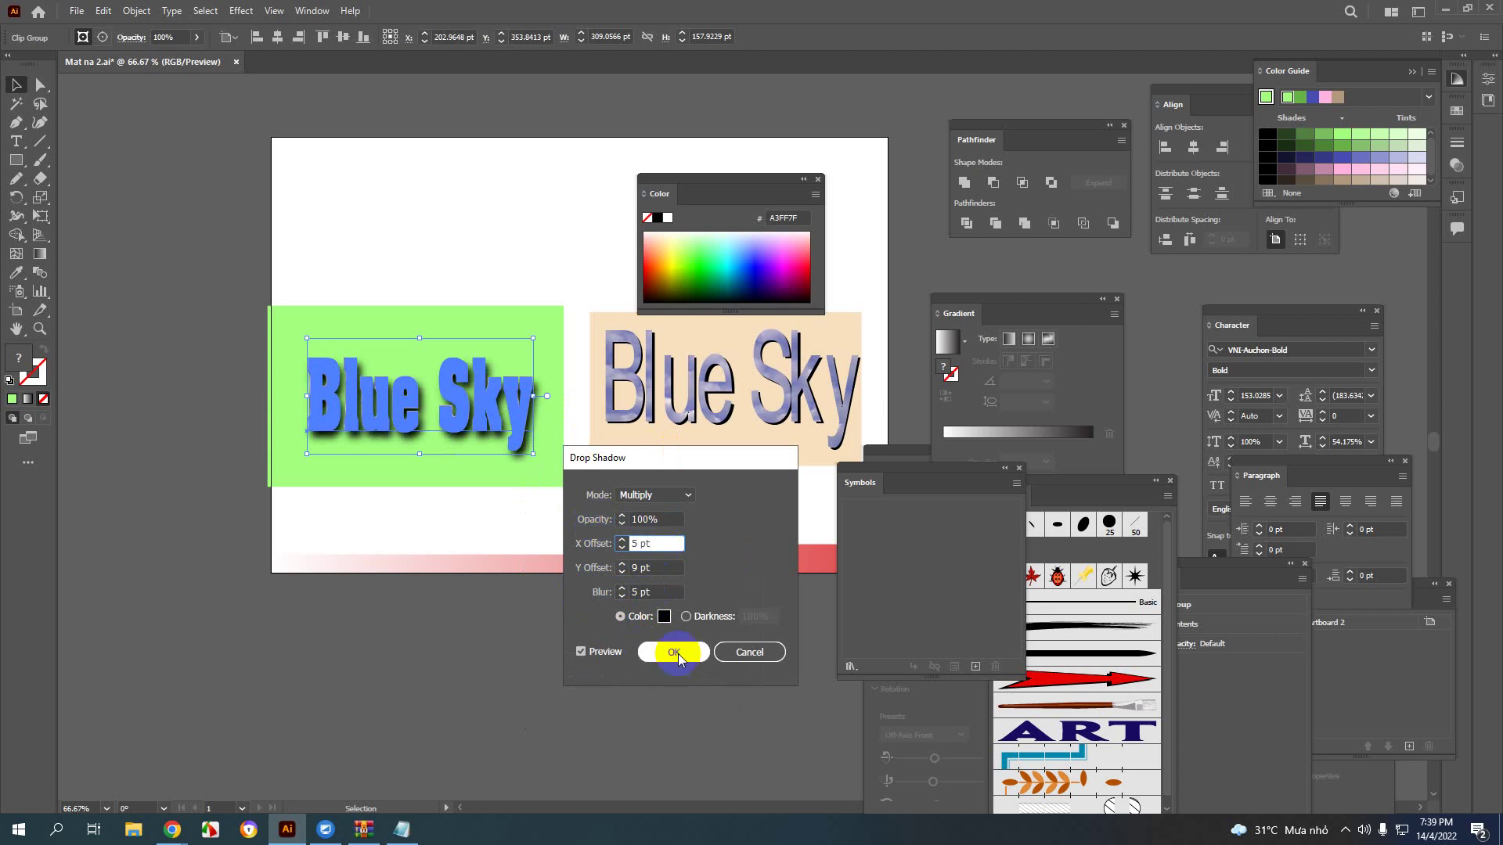
{"action": "left_click", "coordinate": [675, 655]}
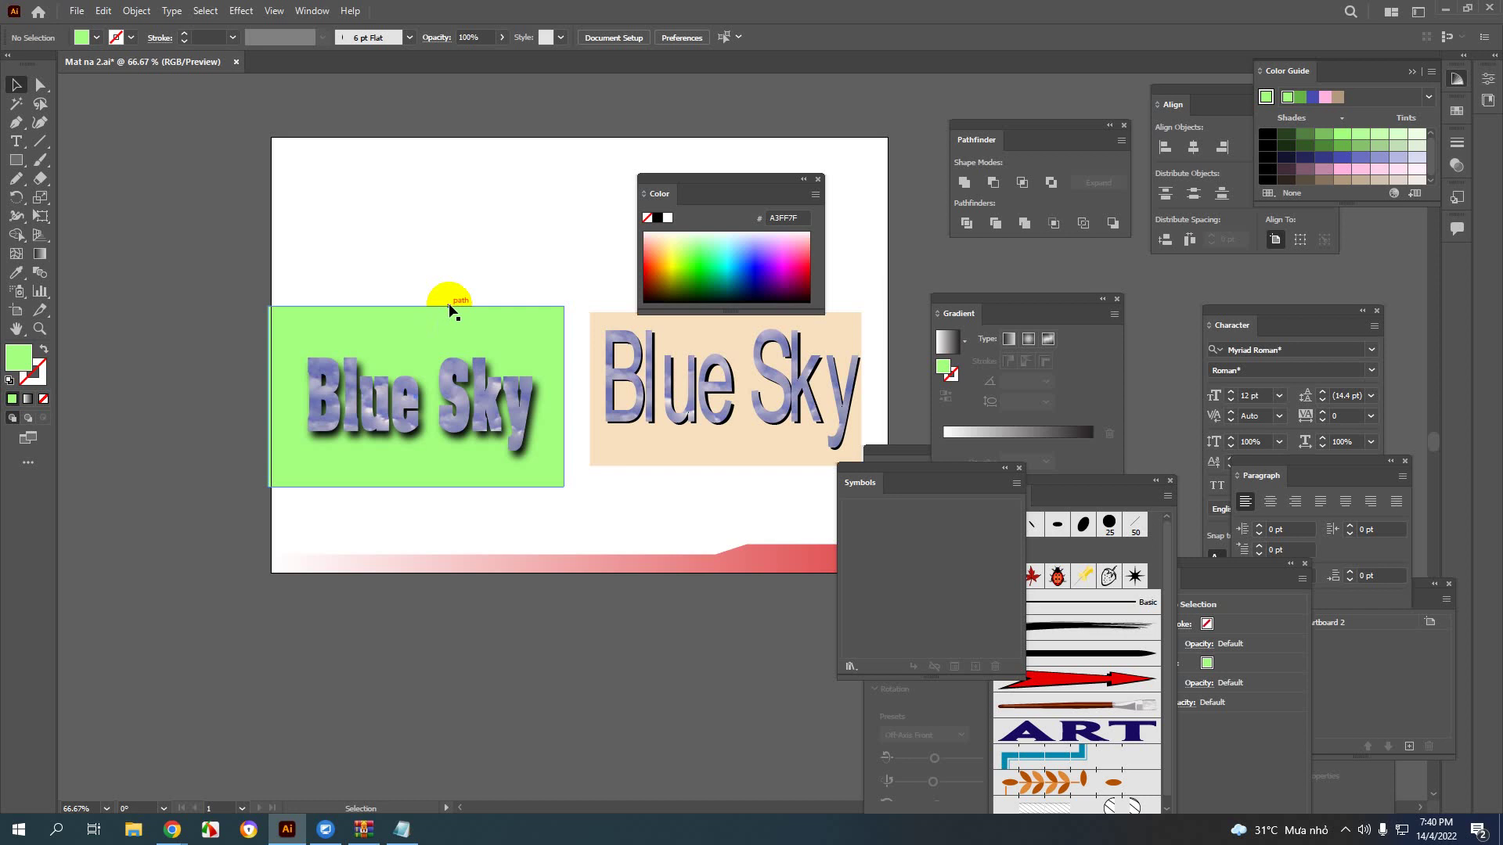
Step: Move the two round portrait crops down beside the artboard, level with the Blue Sky lettering
{"action": "scroll", "coordinate": [449, 253], "scroll_direction": "down", "scroll_amount": 2}
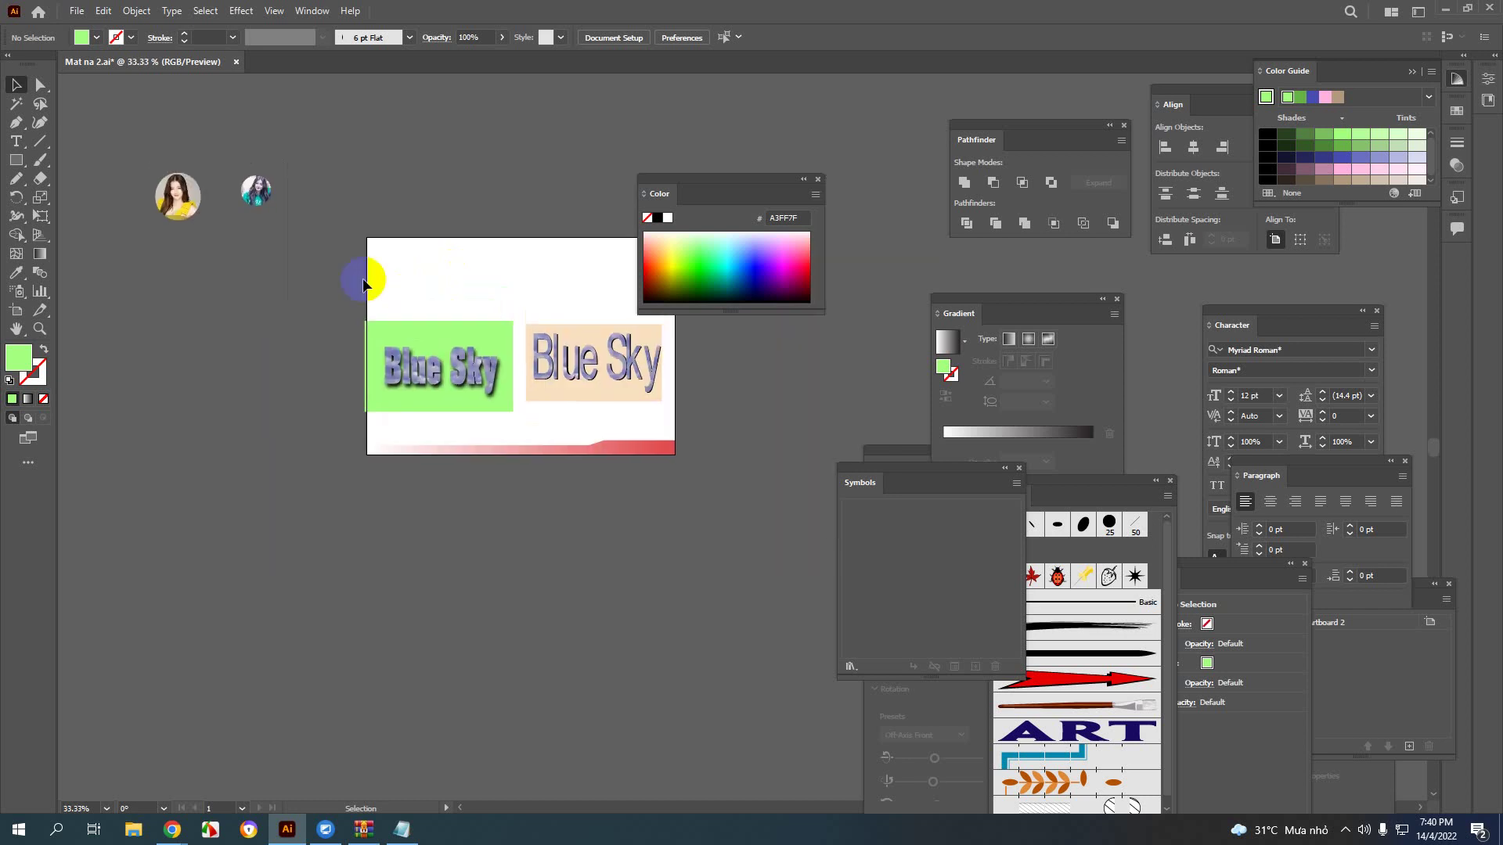
{"action": "left_click_drag", "start_coordinate": [118, 140], "coordinate": [327, 355]}
Step: Open Mat na.ai from the BT AI > Lesson06 > Clipping mask folder, accepting the recovered version of the file
{"action": "left_click", "coordinate": [77, 11]}
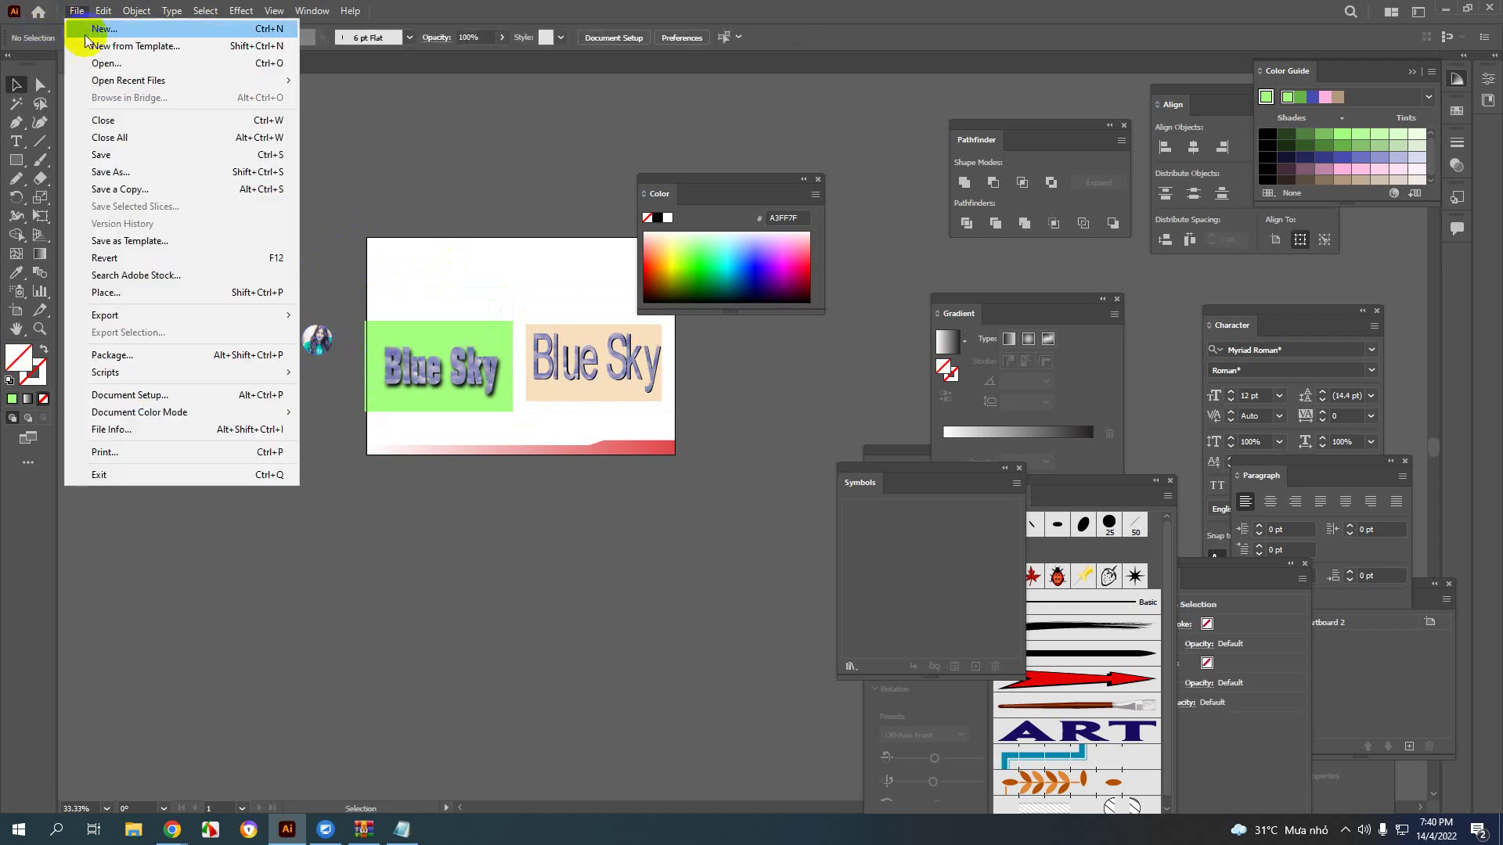
{"action": "left_click", "coordinate": [102, 63]}
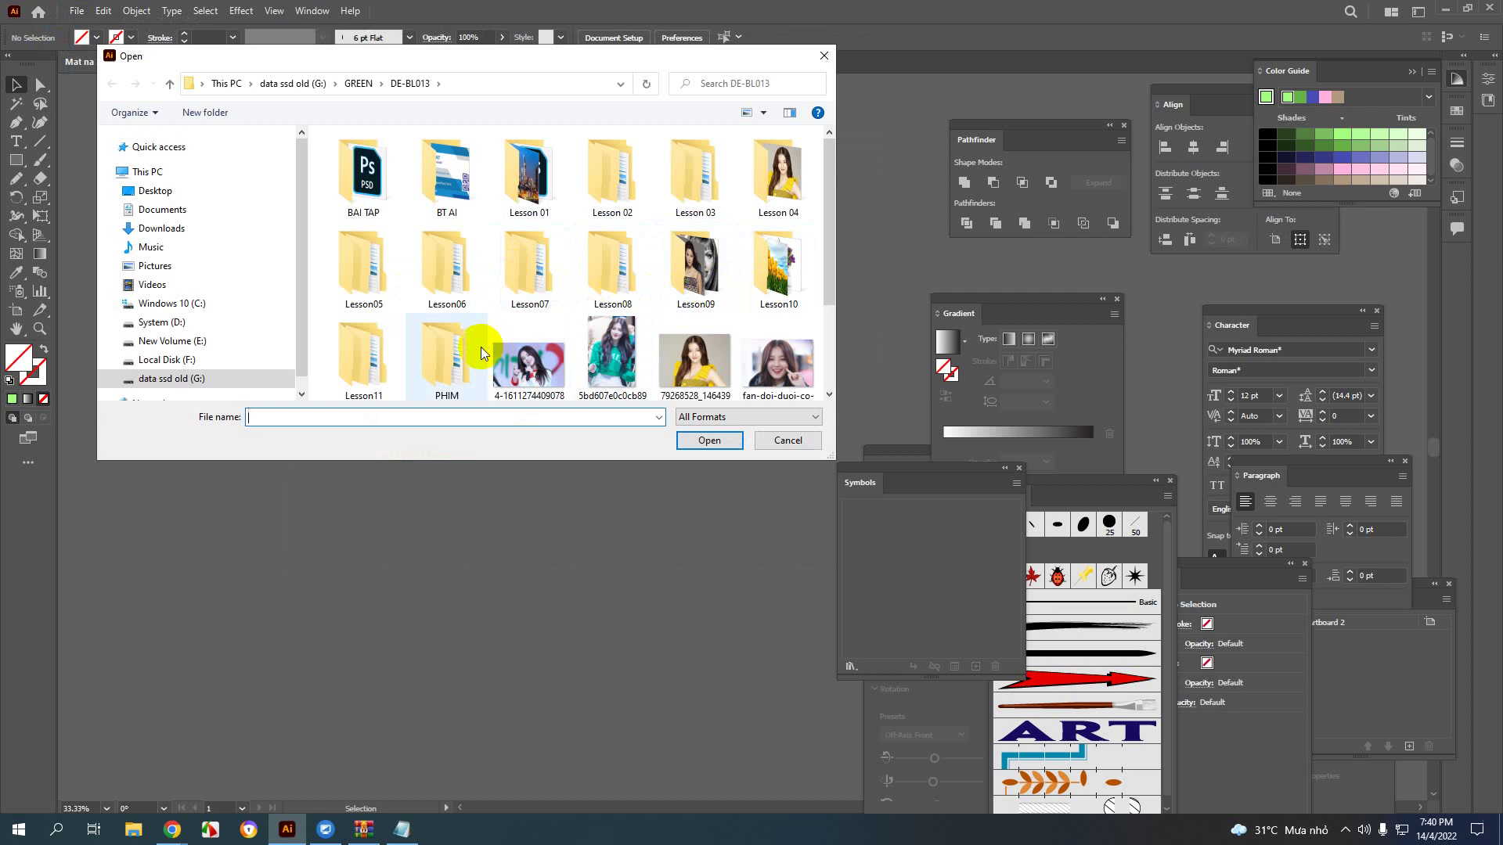
{"action": "scroll", "coordinate": [469, 352], "scroll_direction": "down", "scroll_amount": 1}
{"action": "scroll", "coordinate": [456, 298], "scroll_direction": "up", "scroll_amount": 1}
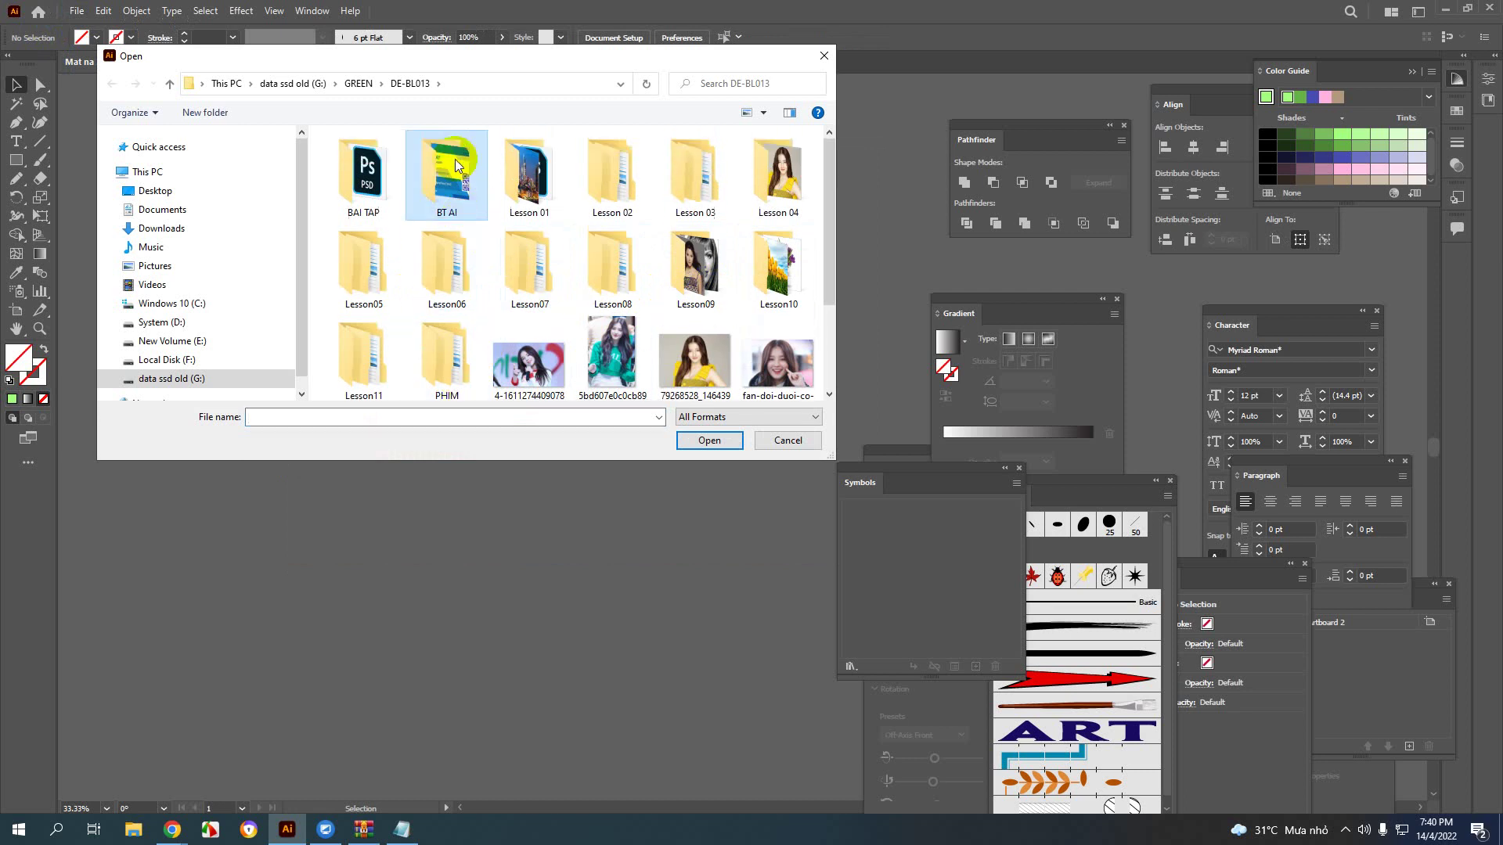
{"action": "double_click", "coordinate": [454, 165]}
{"action": "double_click", "coordinate": [371, 235]}
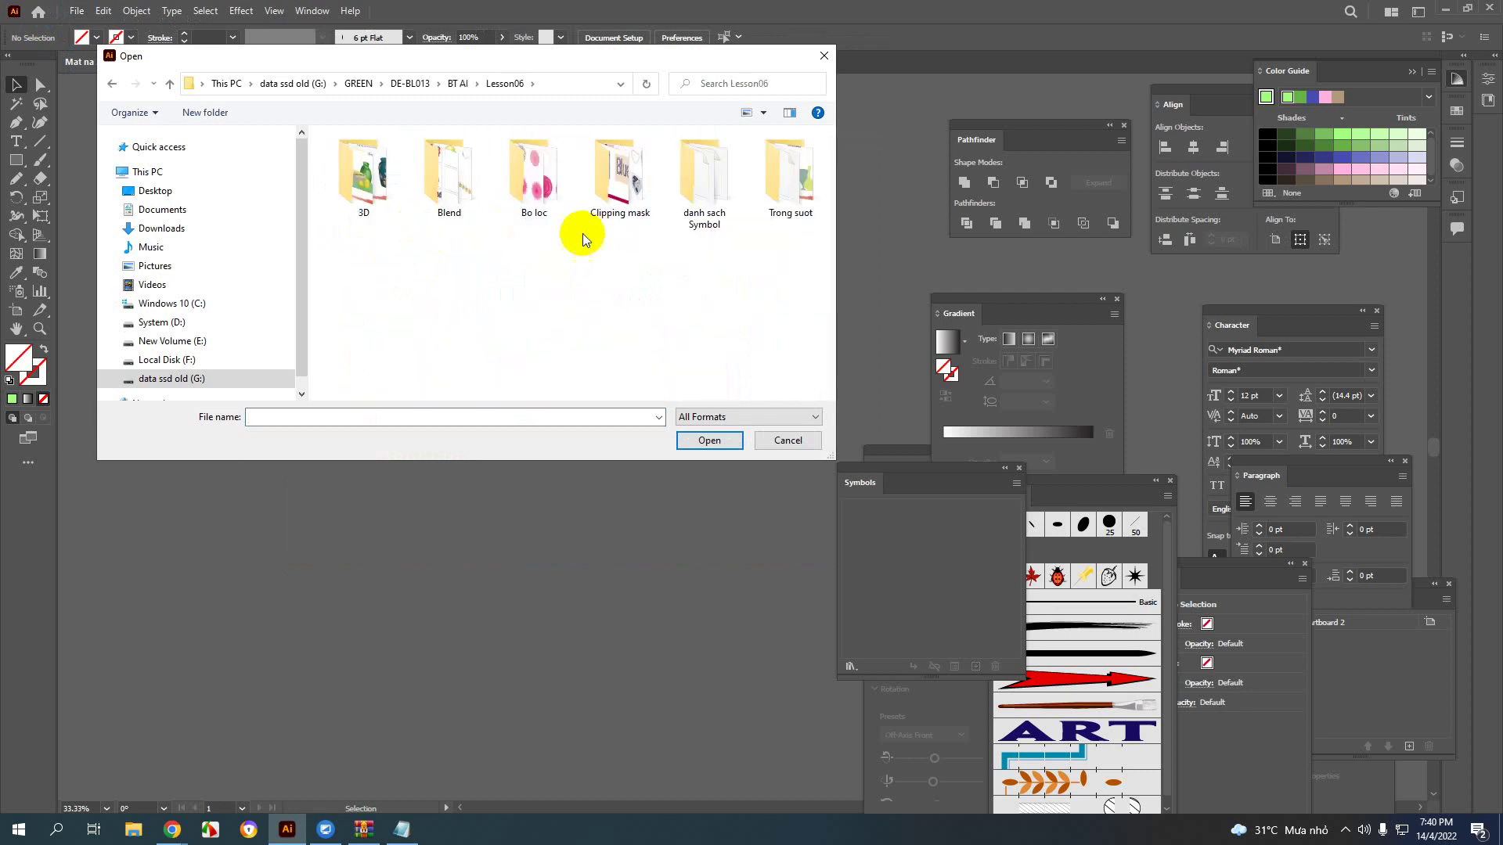
{"action": "double_click", "coordinate": [614, 207]}
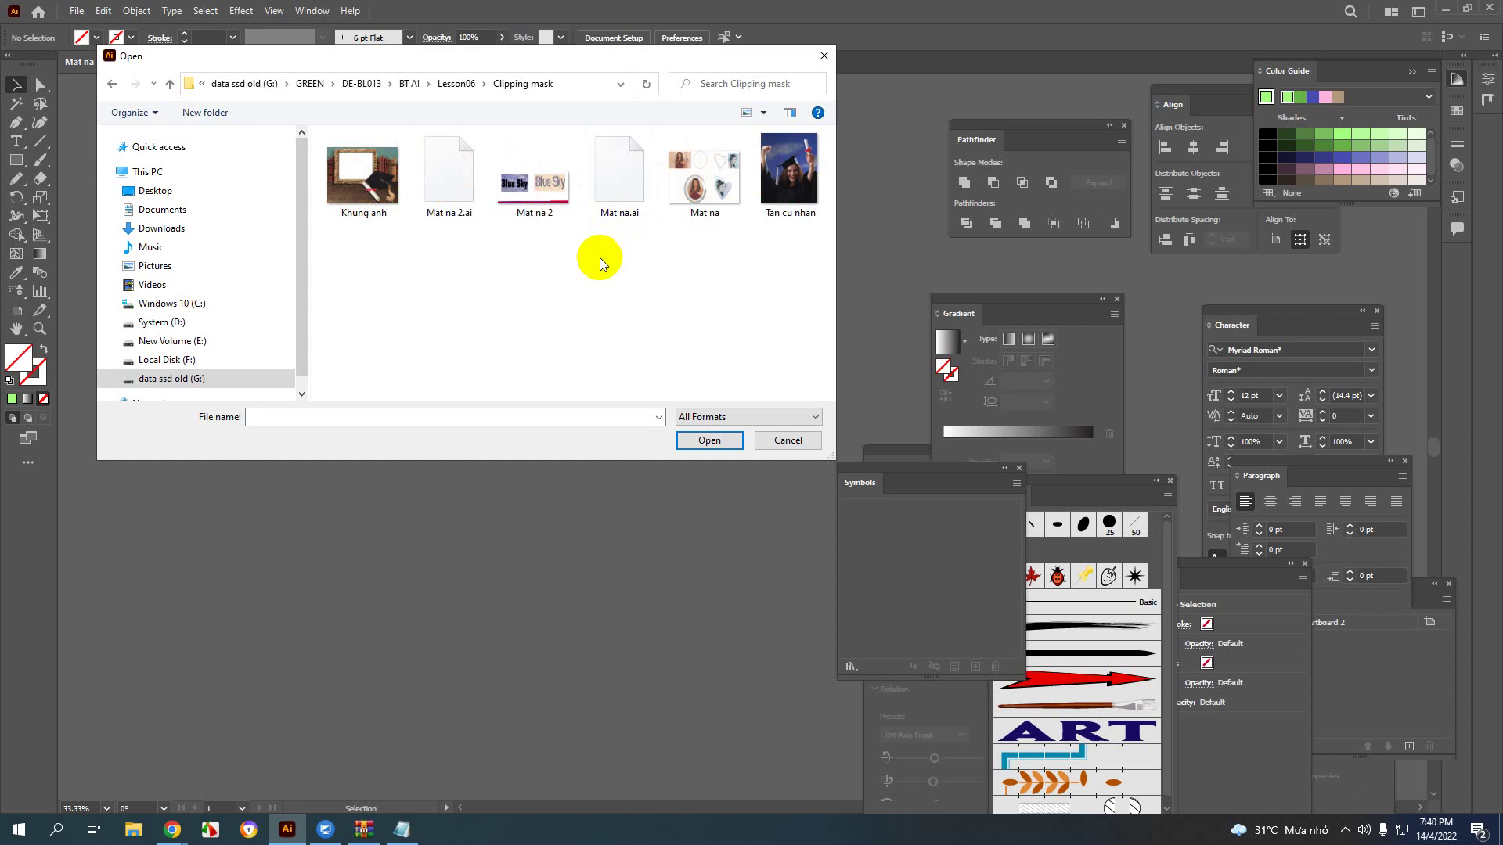
{"action": "left_click", "coordinate": [618, 211]}
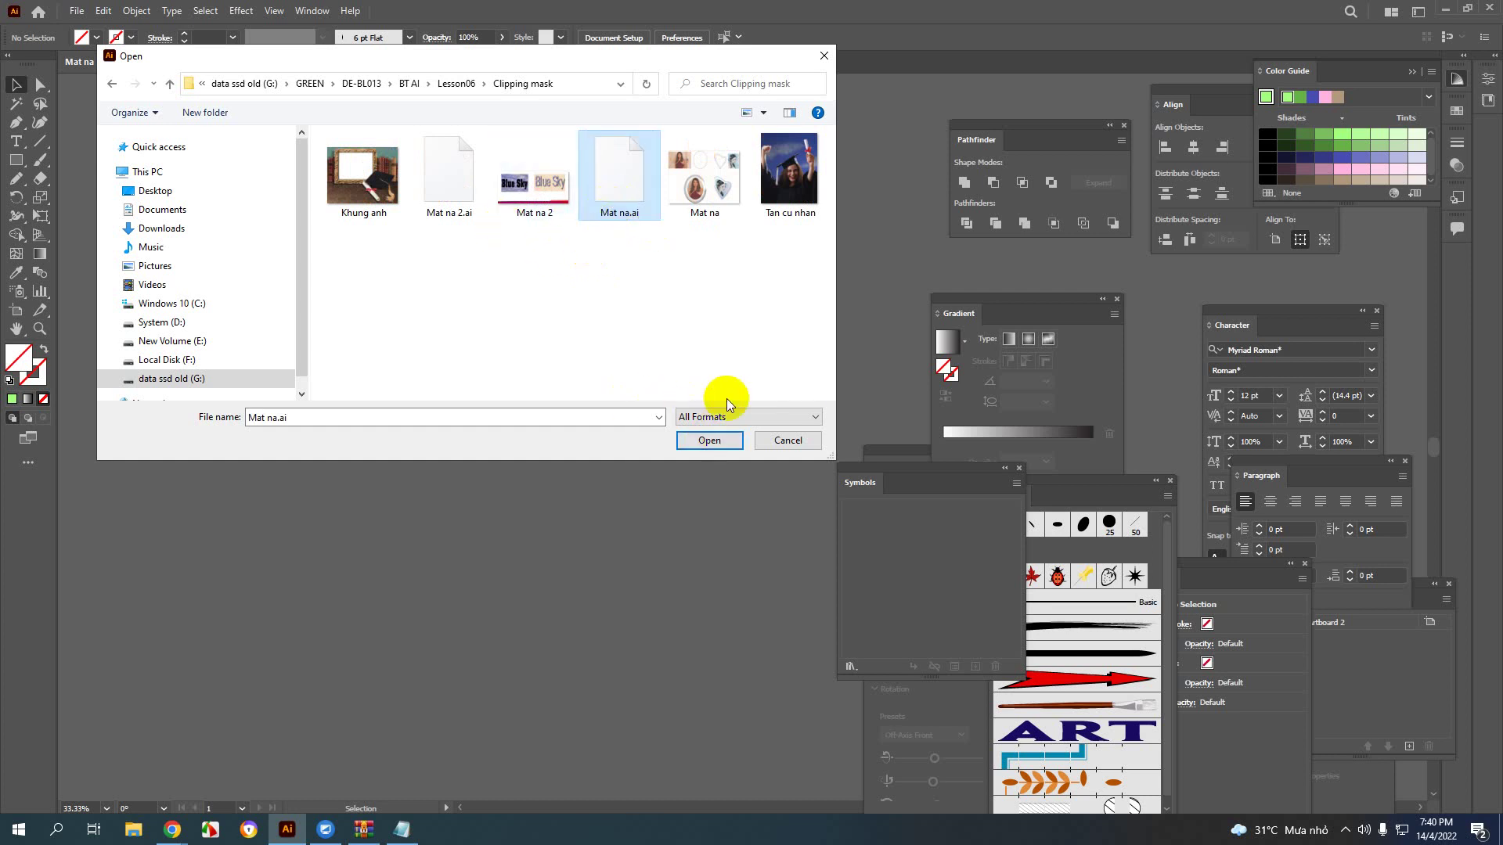
{"action": "left_click", "coordinate": [711, 440]}
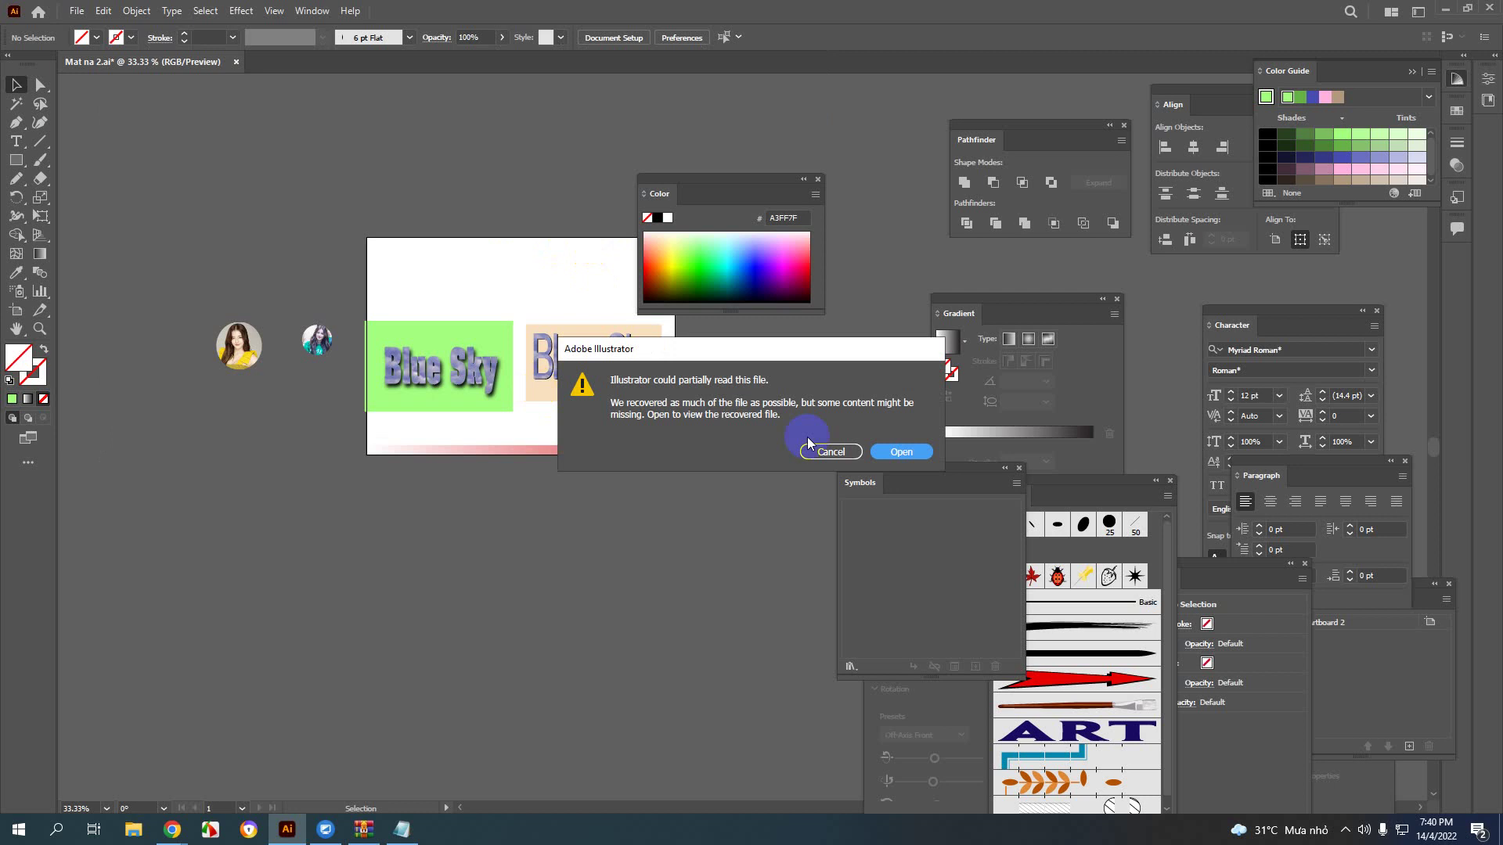
{"action": "left_click", "coordinate": [897, 450]}
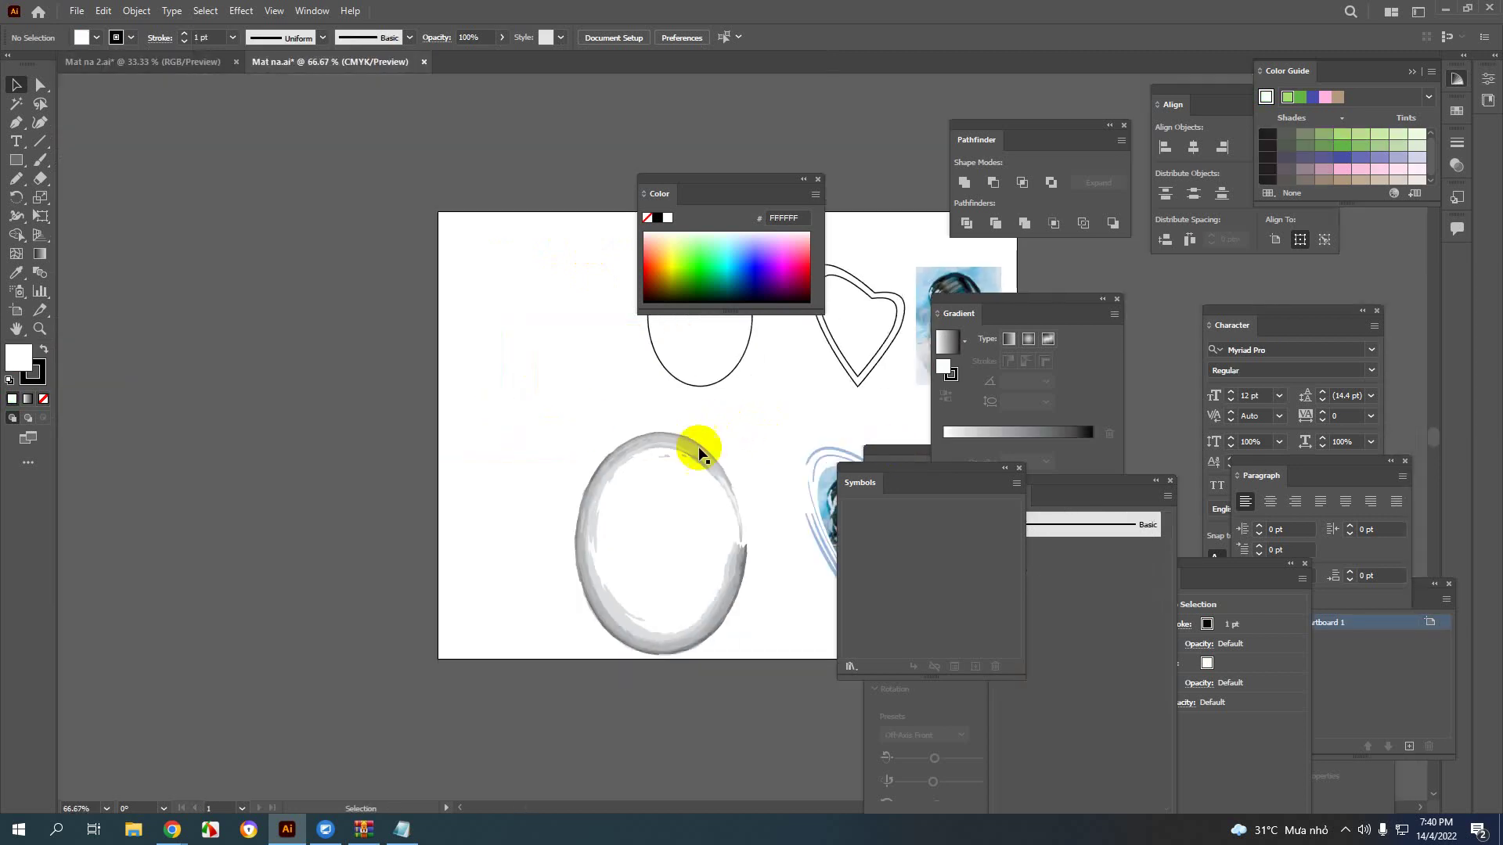
{"action": "left_click_drag", "start_coordinate": [698, 446], "coordinate": [306, 423]}
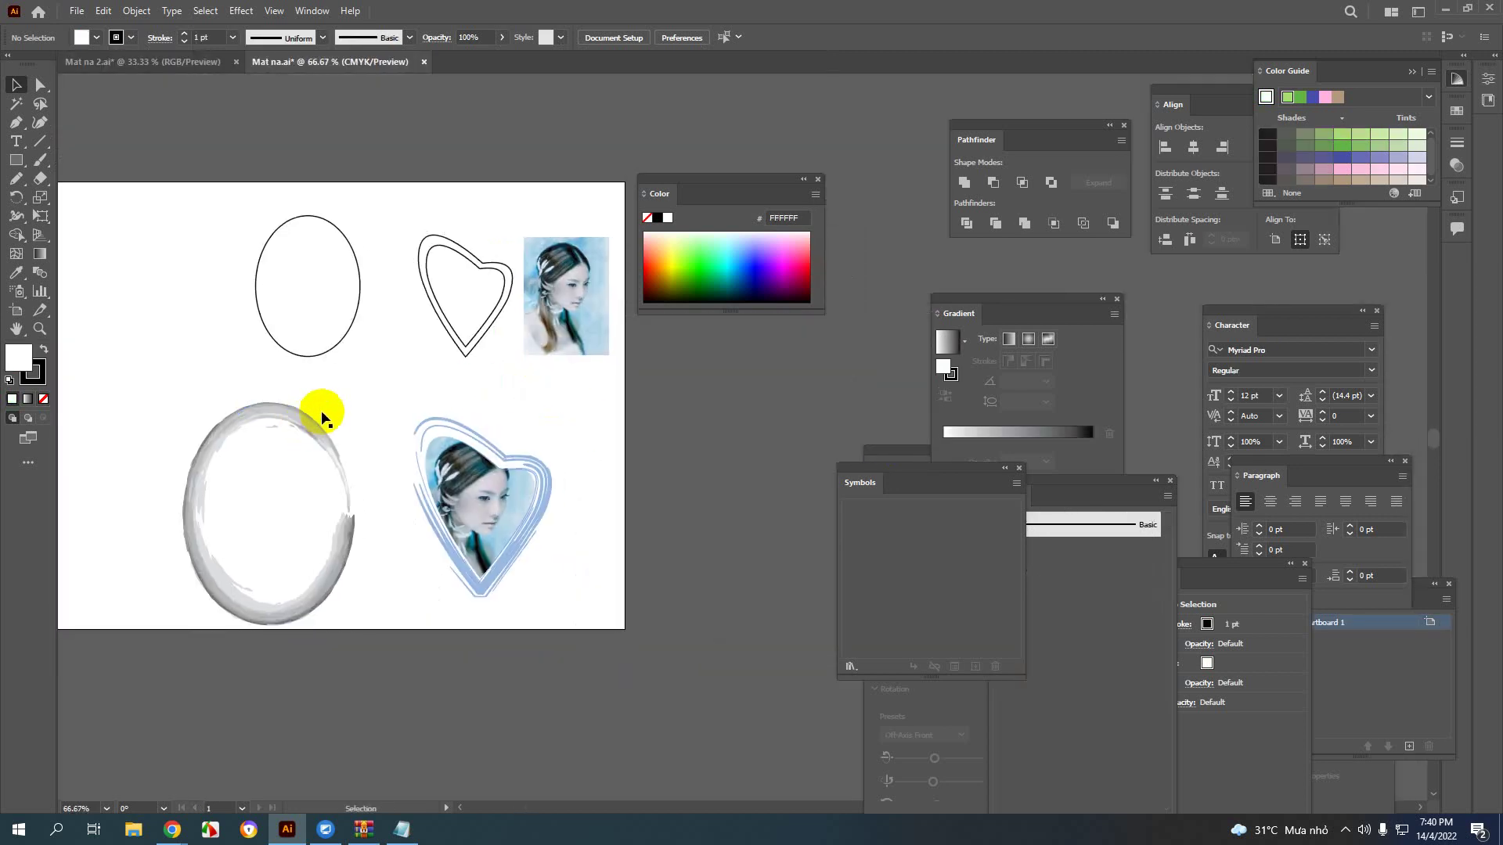
{"action": "left_click_drag", "start_coordinate": [305, 380], "coordinate": [407, 369]}
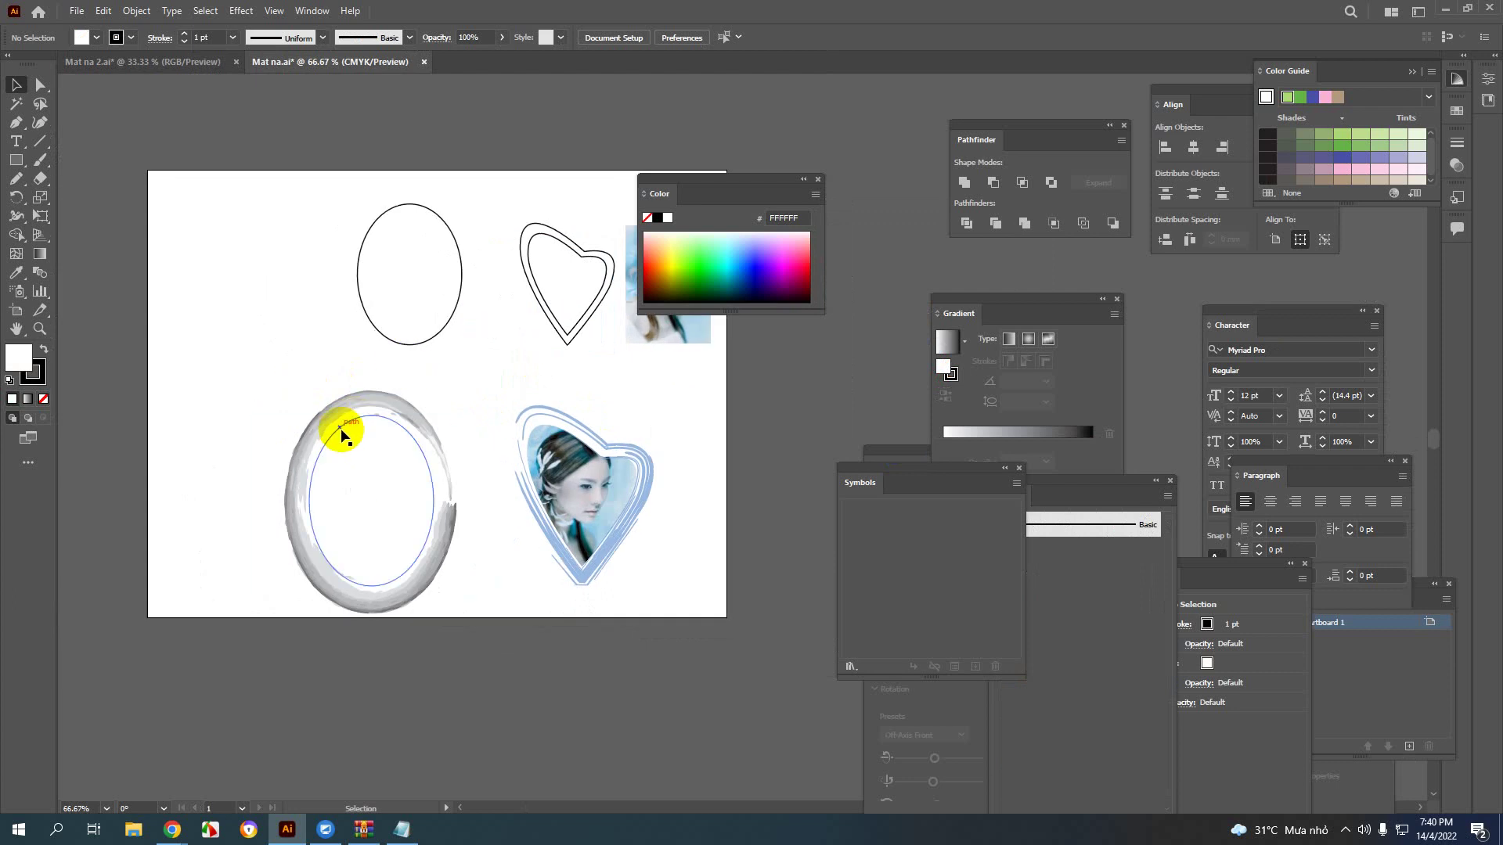
{"action": "left_click", "coordinate": [77, 11]}
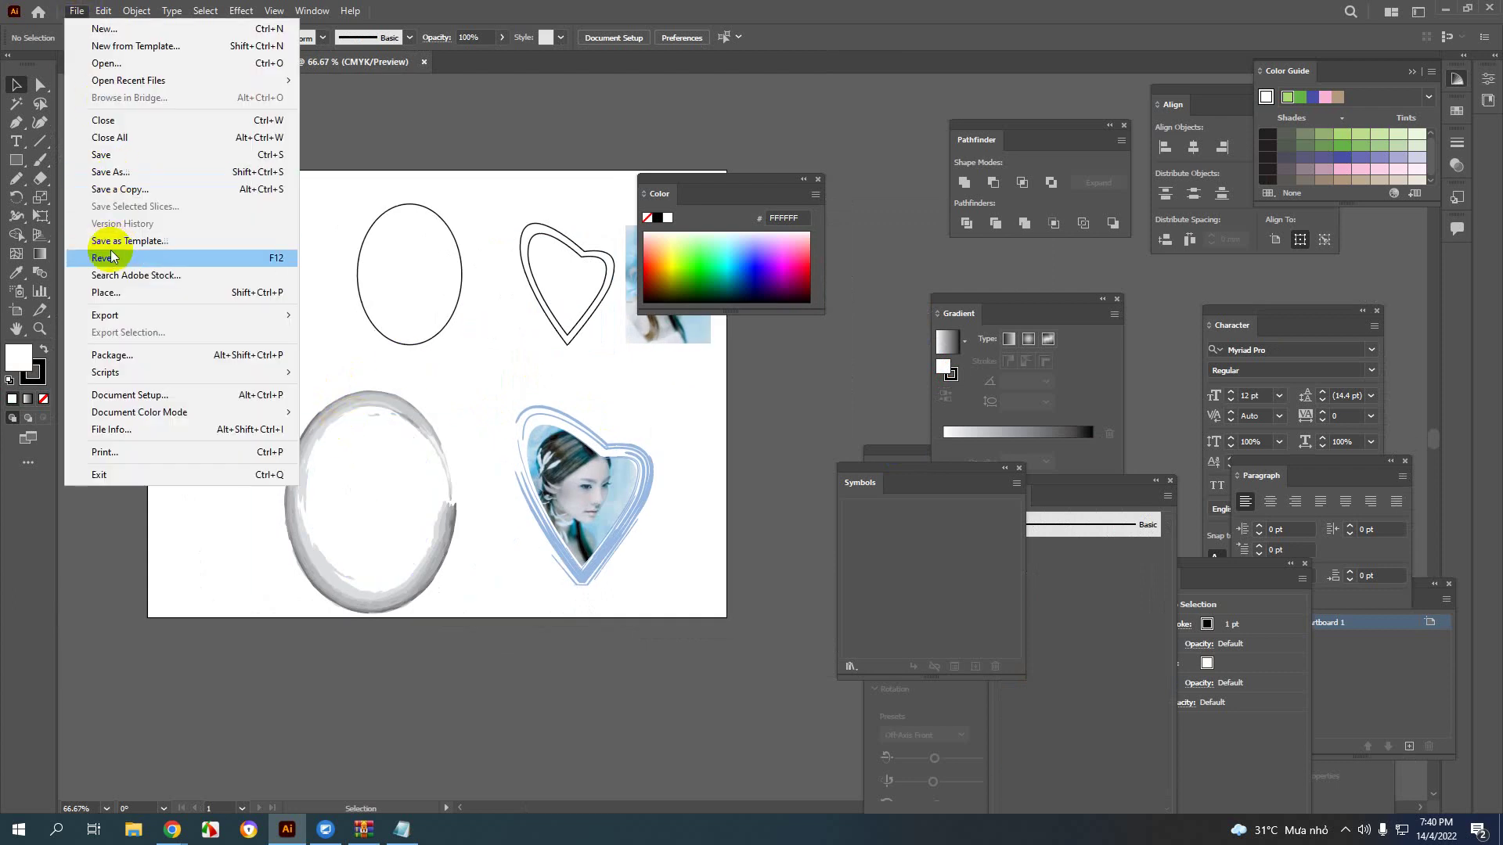
{"action": "left_click", "coordinate": [398, 145]}
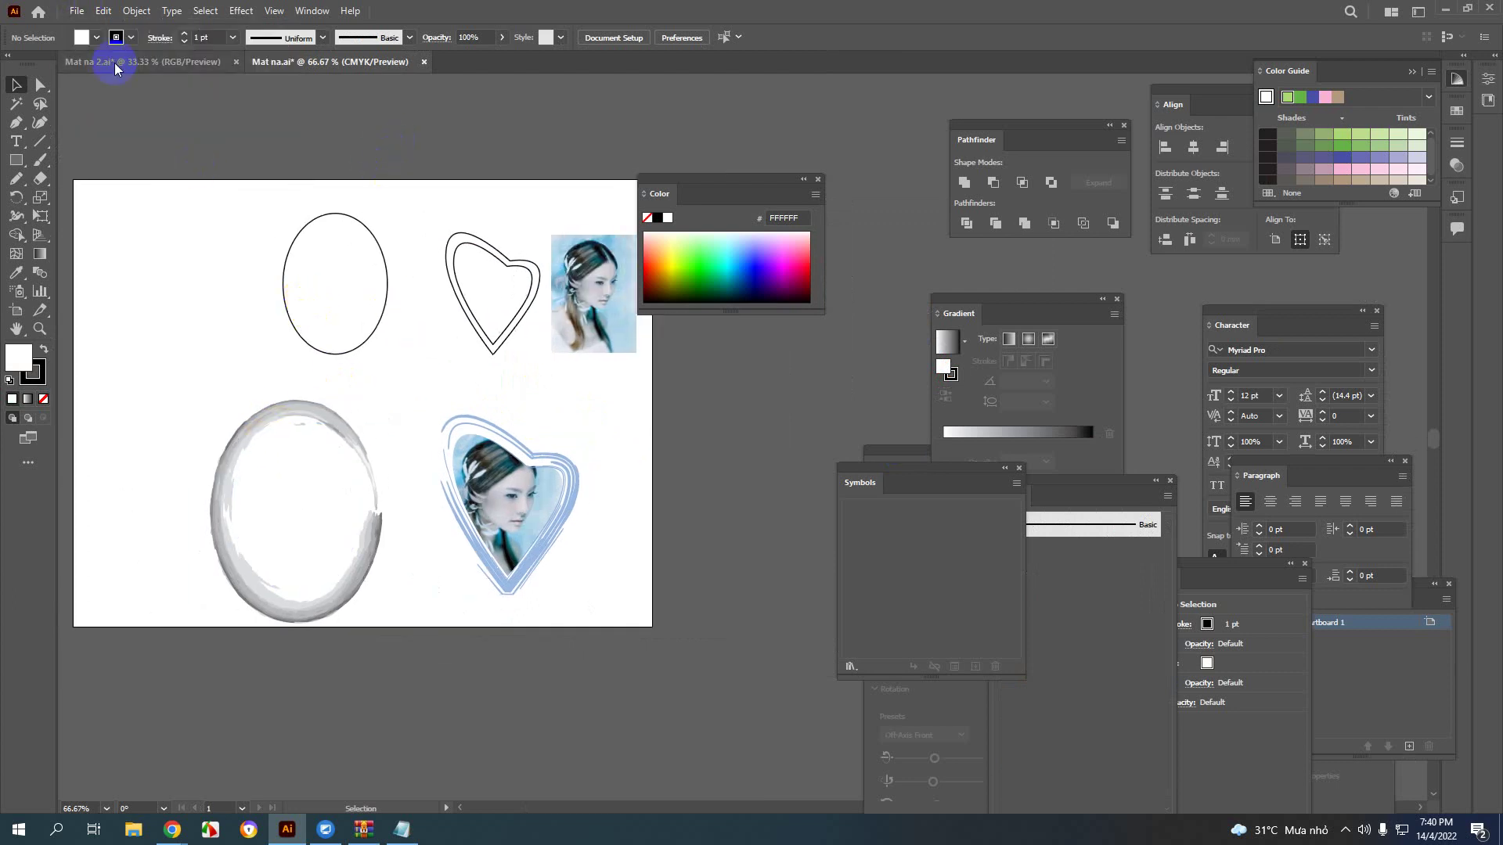
{"action": "left_click", "coordinate": [76, 11]}
{"action": "left_click", "coordinate": [114, 294]}
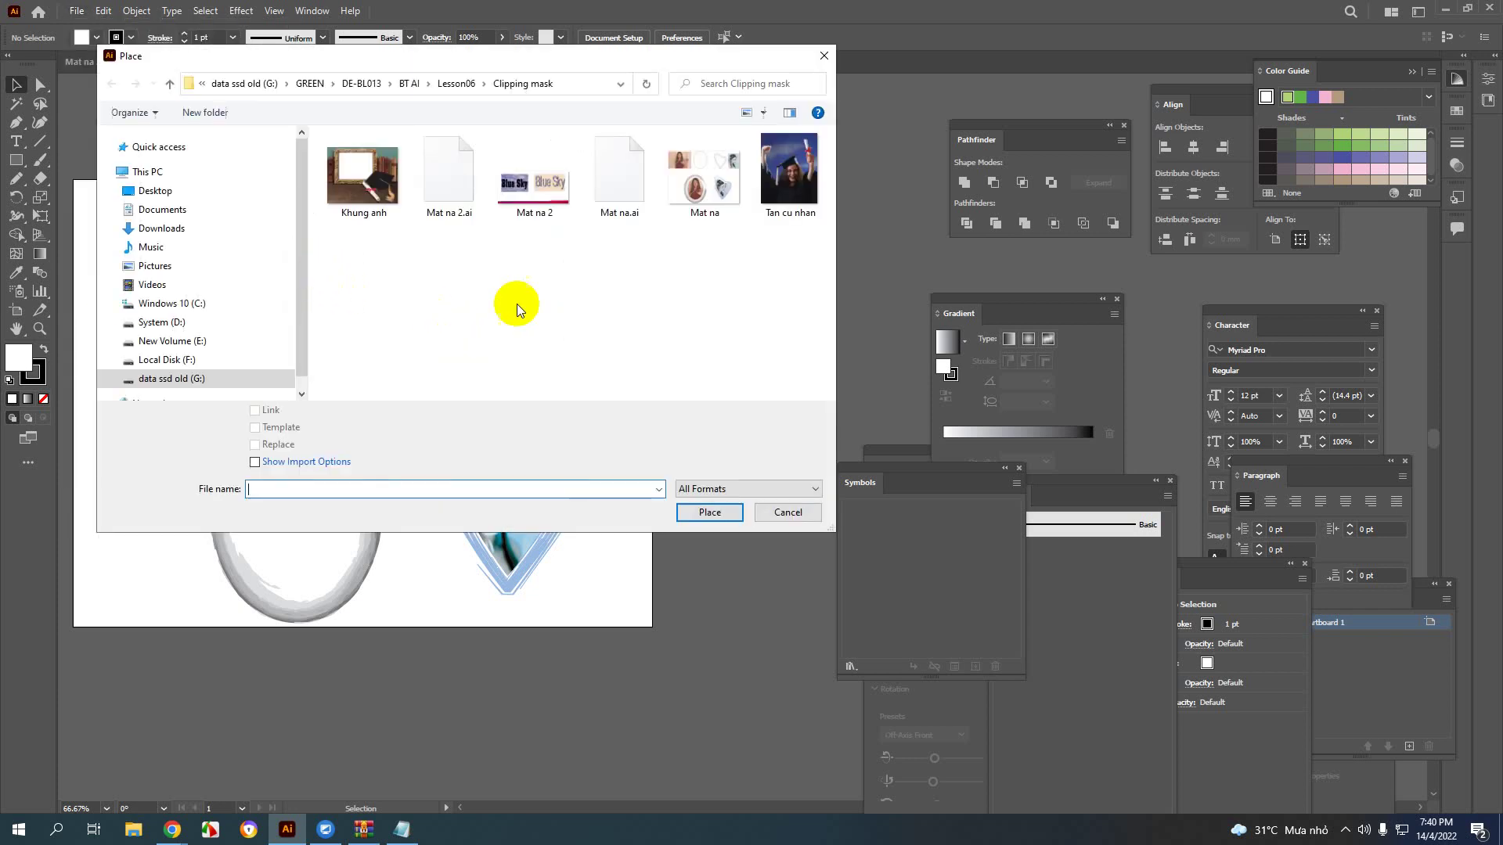
{"action": "left_click", "coordinate": [785, 510]}
Step: Place the portrait of the woman in the green sweater from the GREEN > DE-BL013 folder into Mat na.ai
{"action": "left_click", "coordinate": [149, 61]}
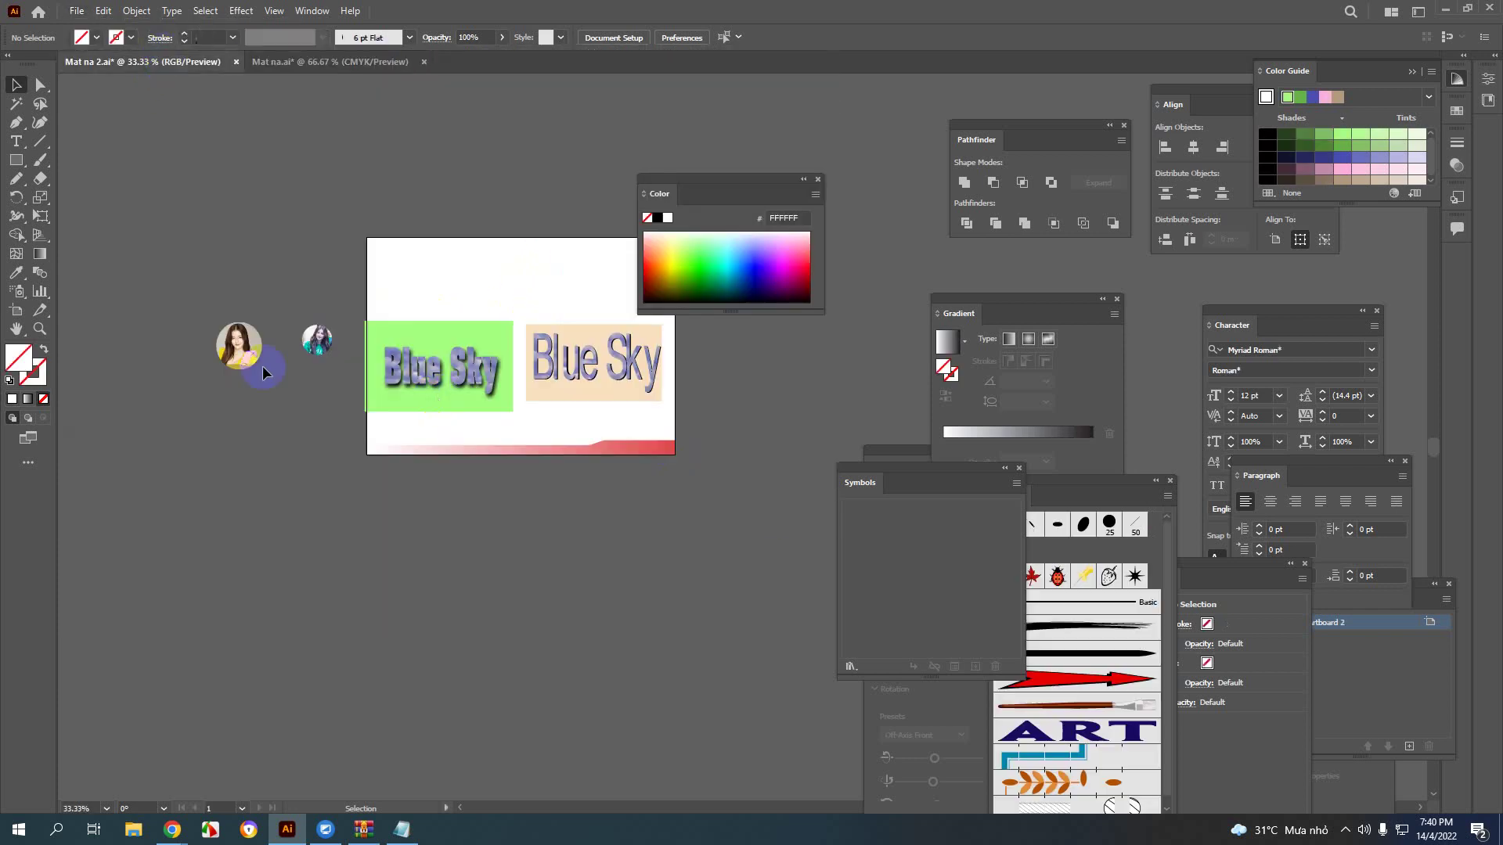
{"action": "left_click", "coordinate": [311, 62]}
{"action": "left_click", "coordinate": [76, 11]}
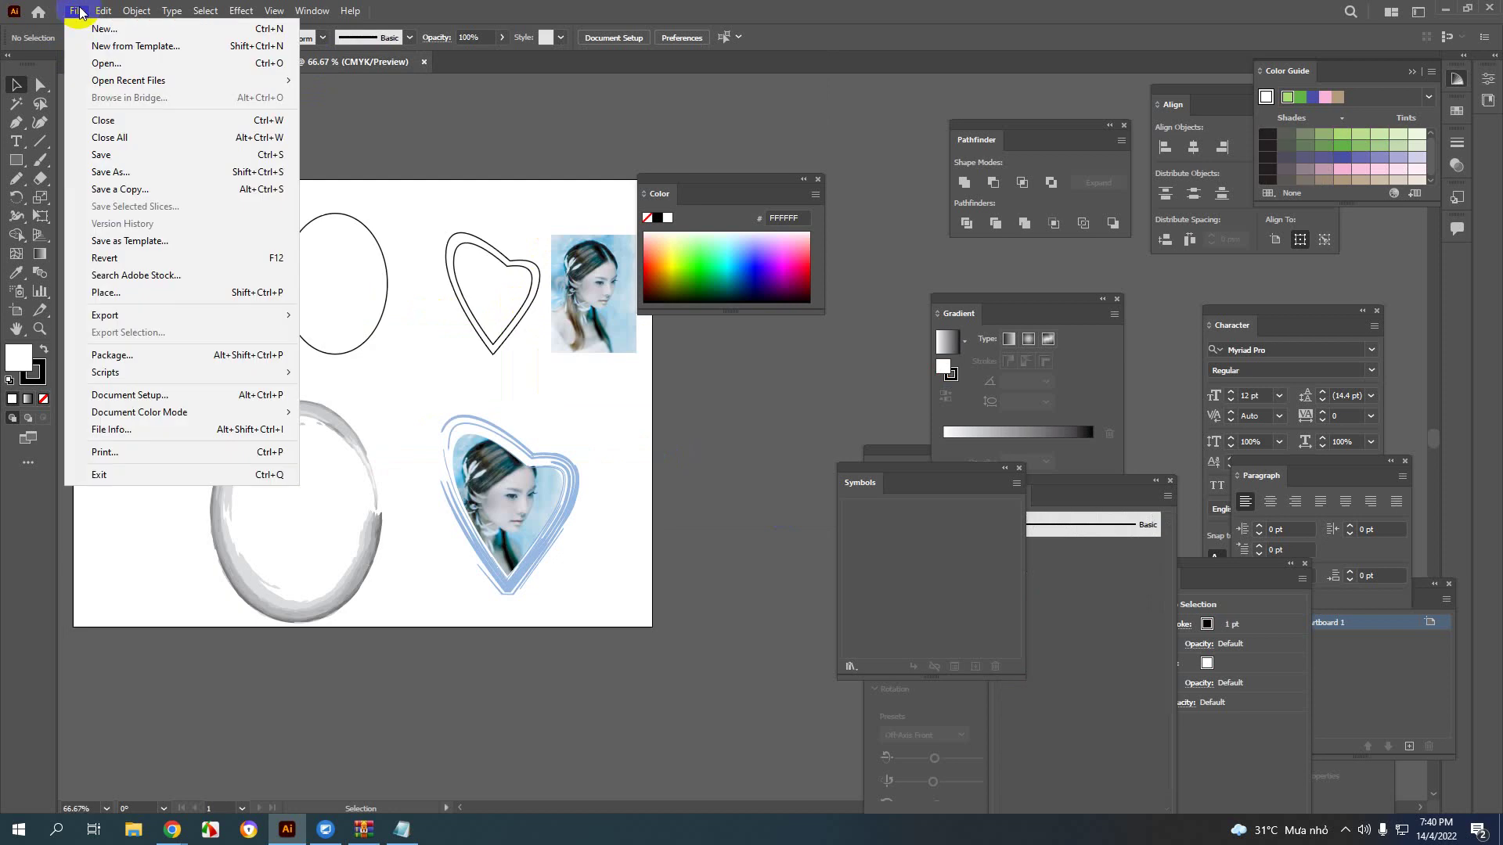
{"action": "left_click", "coordinate": [106, 294]}
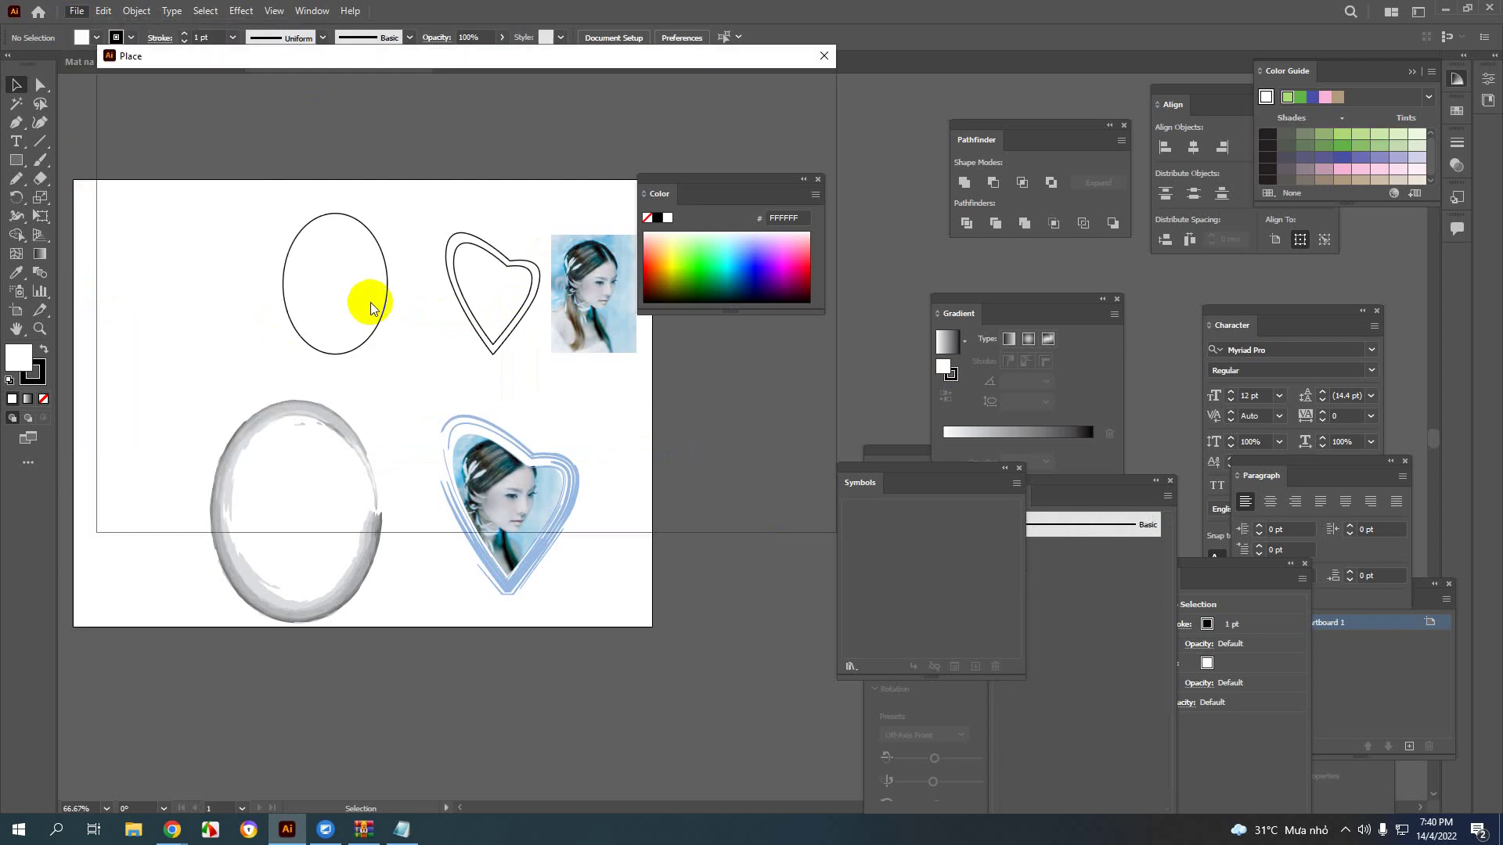
{"action": "left_click", "coordinate": [408, 83]}
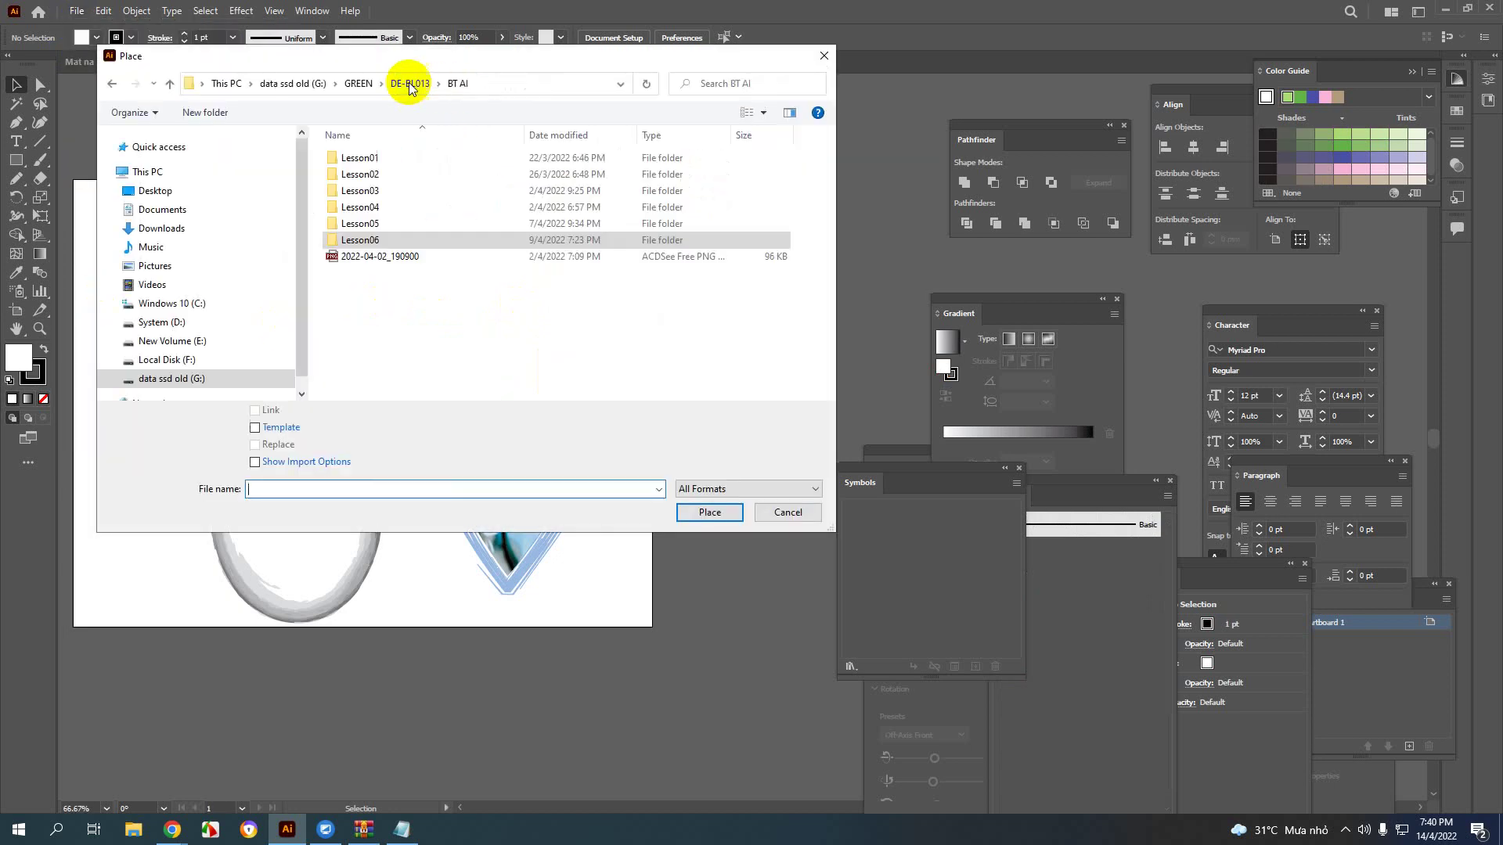
{"action": "left_click", "coordinate": [357, 82]}
{"action": "double_click", "coordinate": [360, 174]}
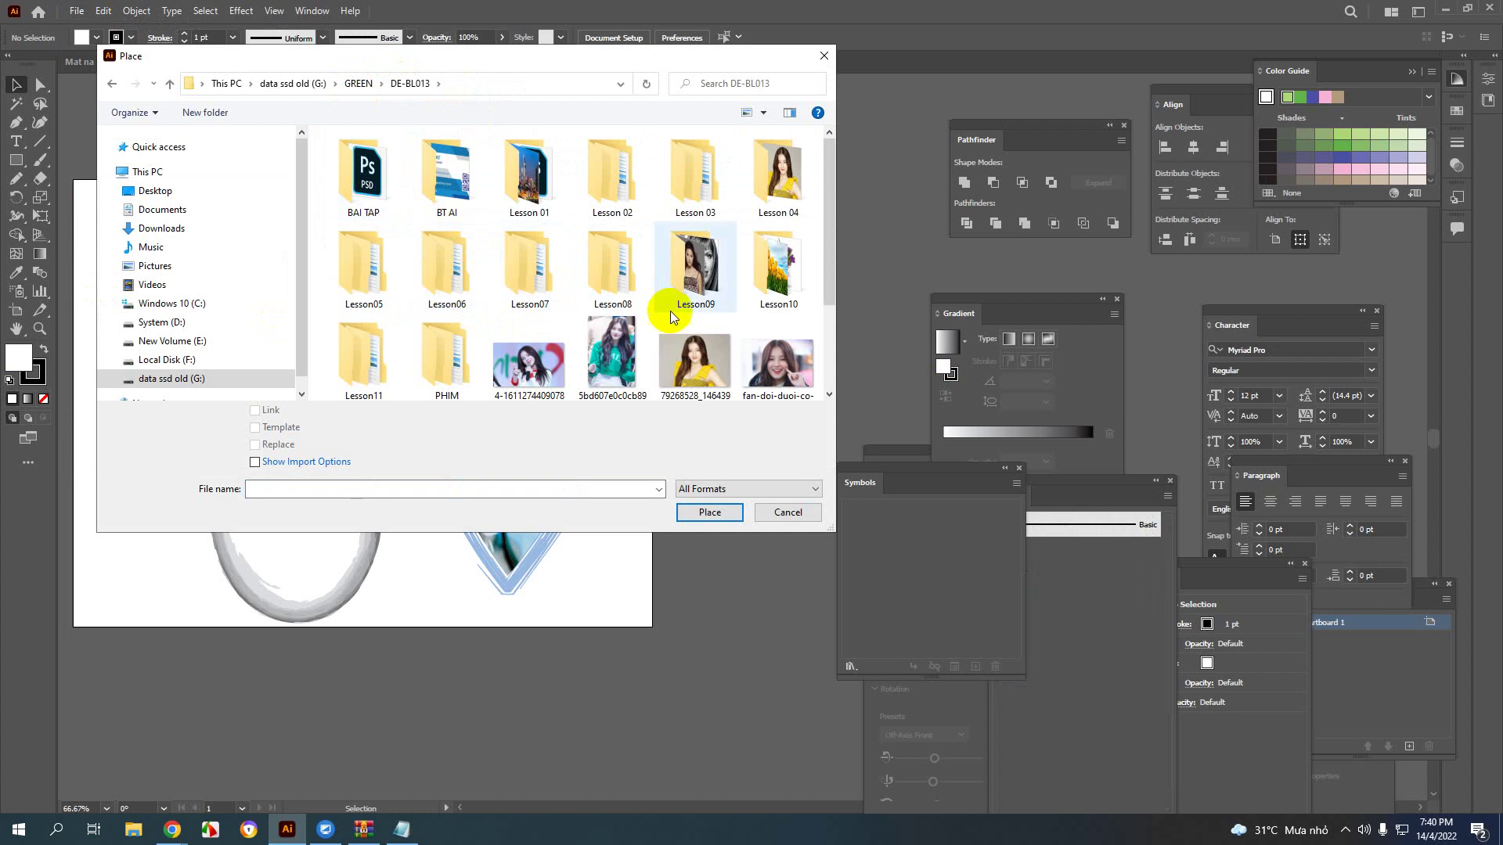
{"action": "left_click", "coordinate": [621, 368]}
{"action": "left_click", "coordinate": [722, 512]}
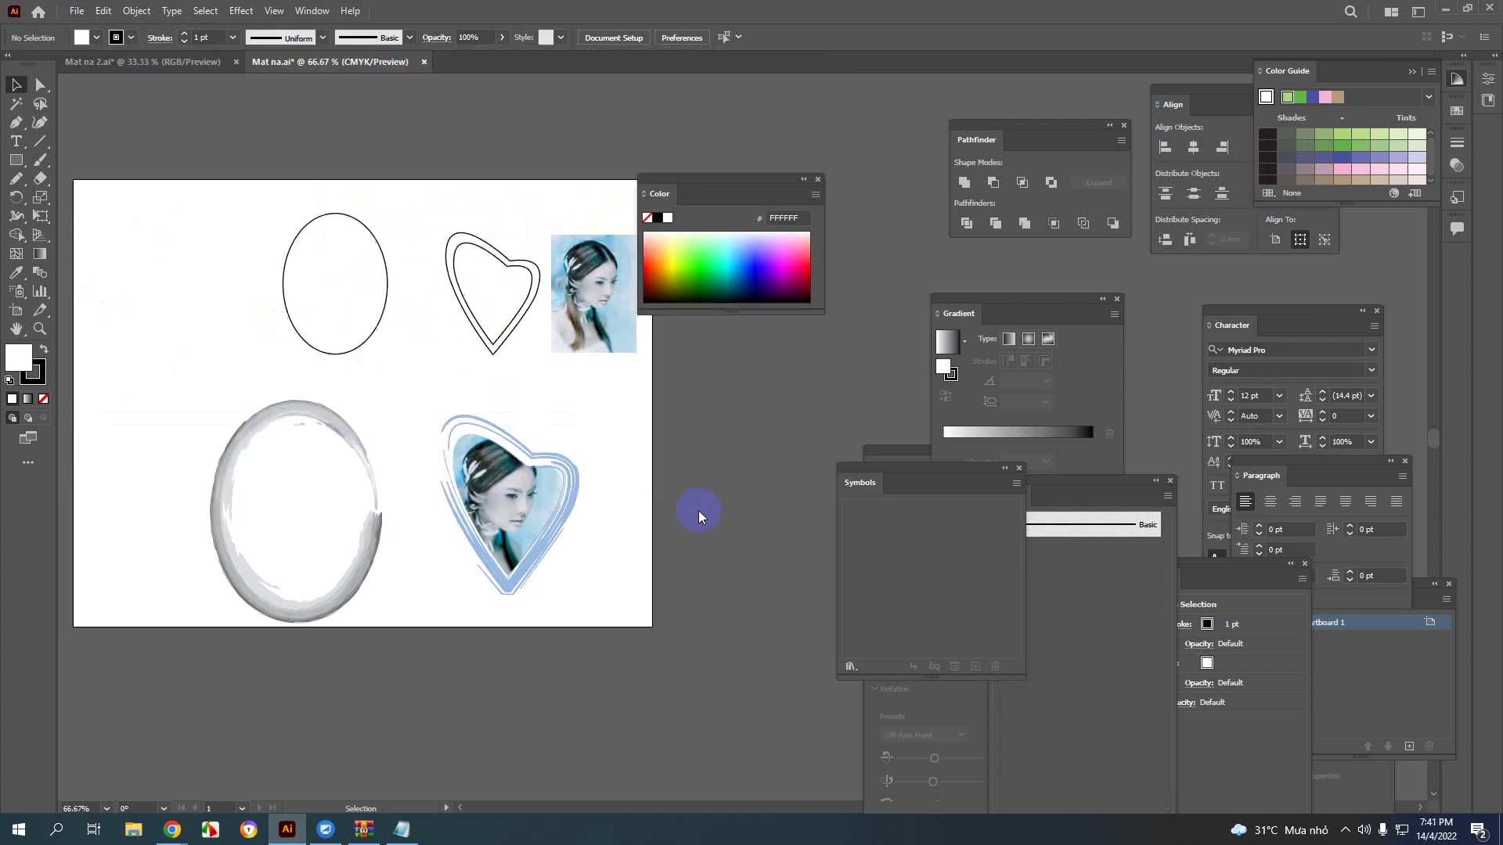
{"action": "left_click", "coordinate": [393, 308]}
Step: Scale the placed portrait down to about 79 by 119 mm and position it next to the oval outline
{"action": "scroll", "coordinate": [420, 375], "scroll_direction": "down", "scroll_amount": 5}
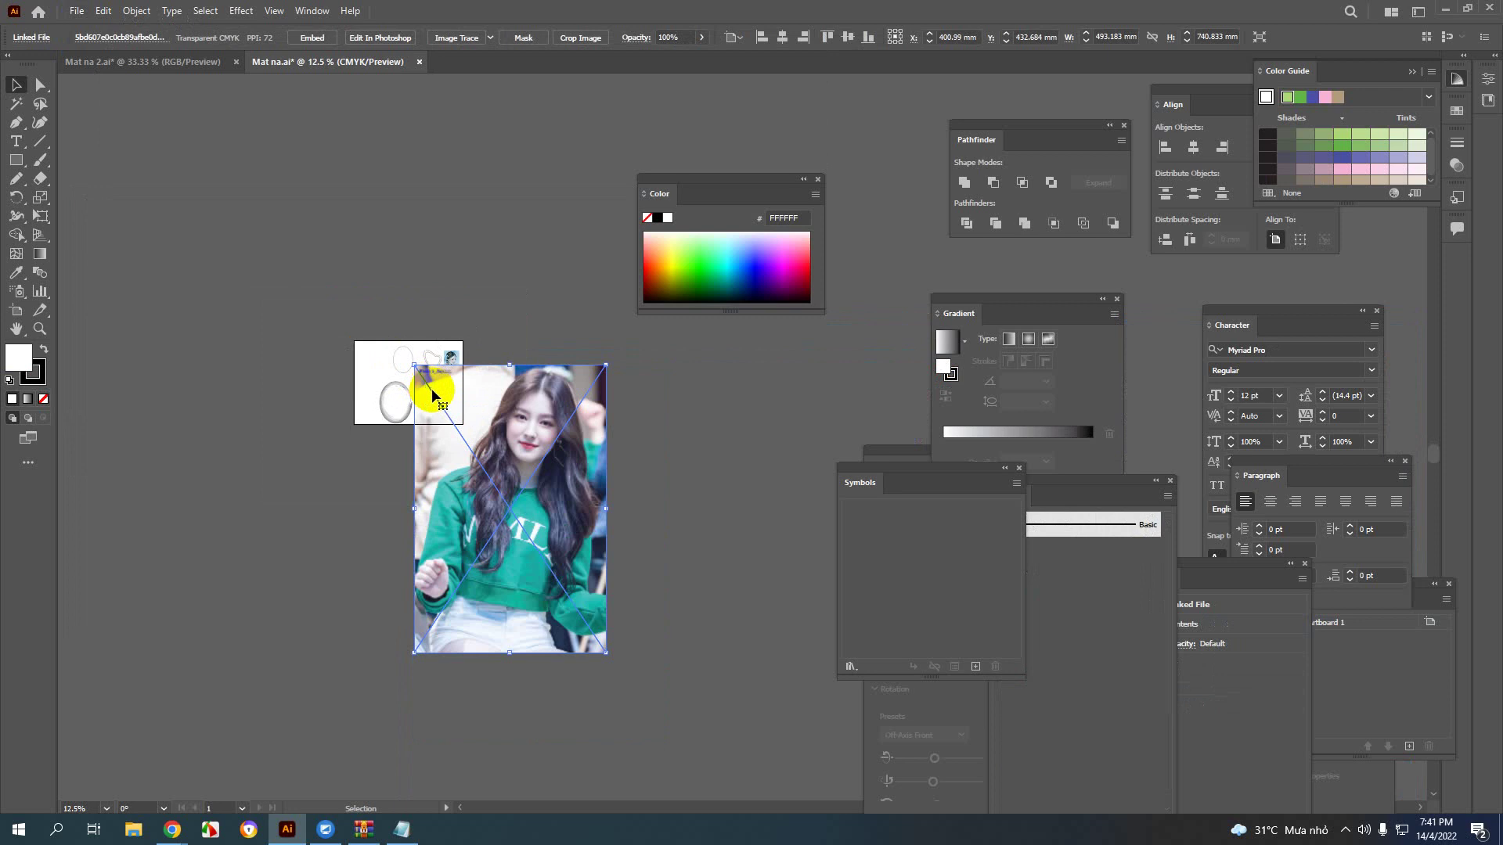
{"action": "left_click_drag", "start_coordinate": [608, 654], "coordinate": [313, 371]}
{"action": "scroll", "coordinate": [422, 392], "scroll_direction": "up", "scroll_amount": 3}
{"action": "scroll", "coordinate": [275, 350], "scroll_direction": "up", "scroll_amount": 3}
{"action": "scroll", "coordinate": [313, 370], "scroll_direction": "down", "scroll_amount": 1}
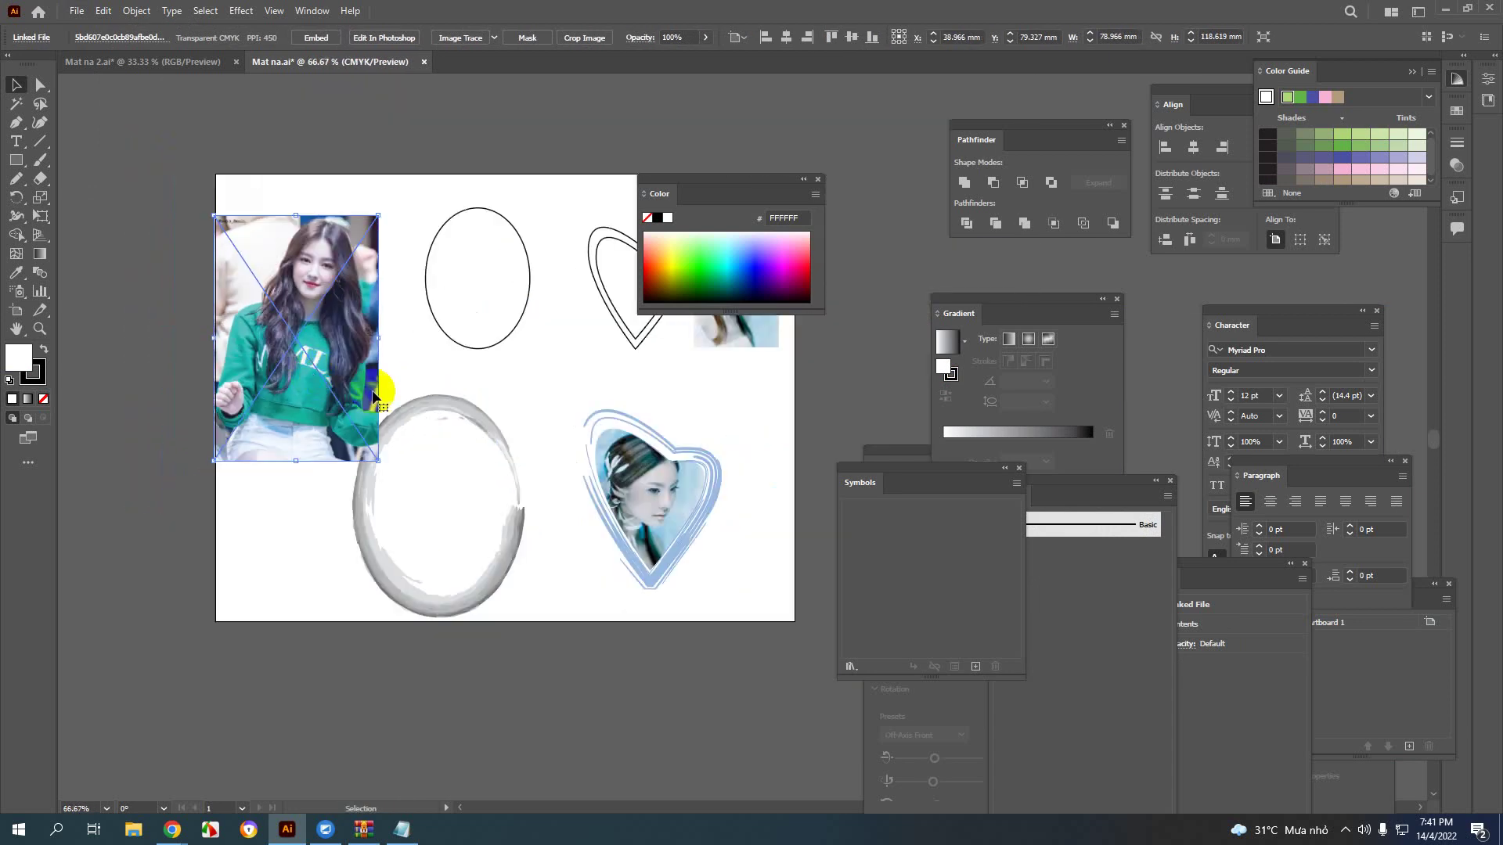
{"action": "left_click", "coordinate": [436, 375]}
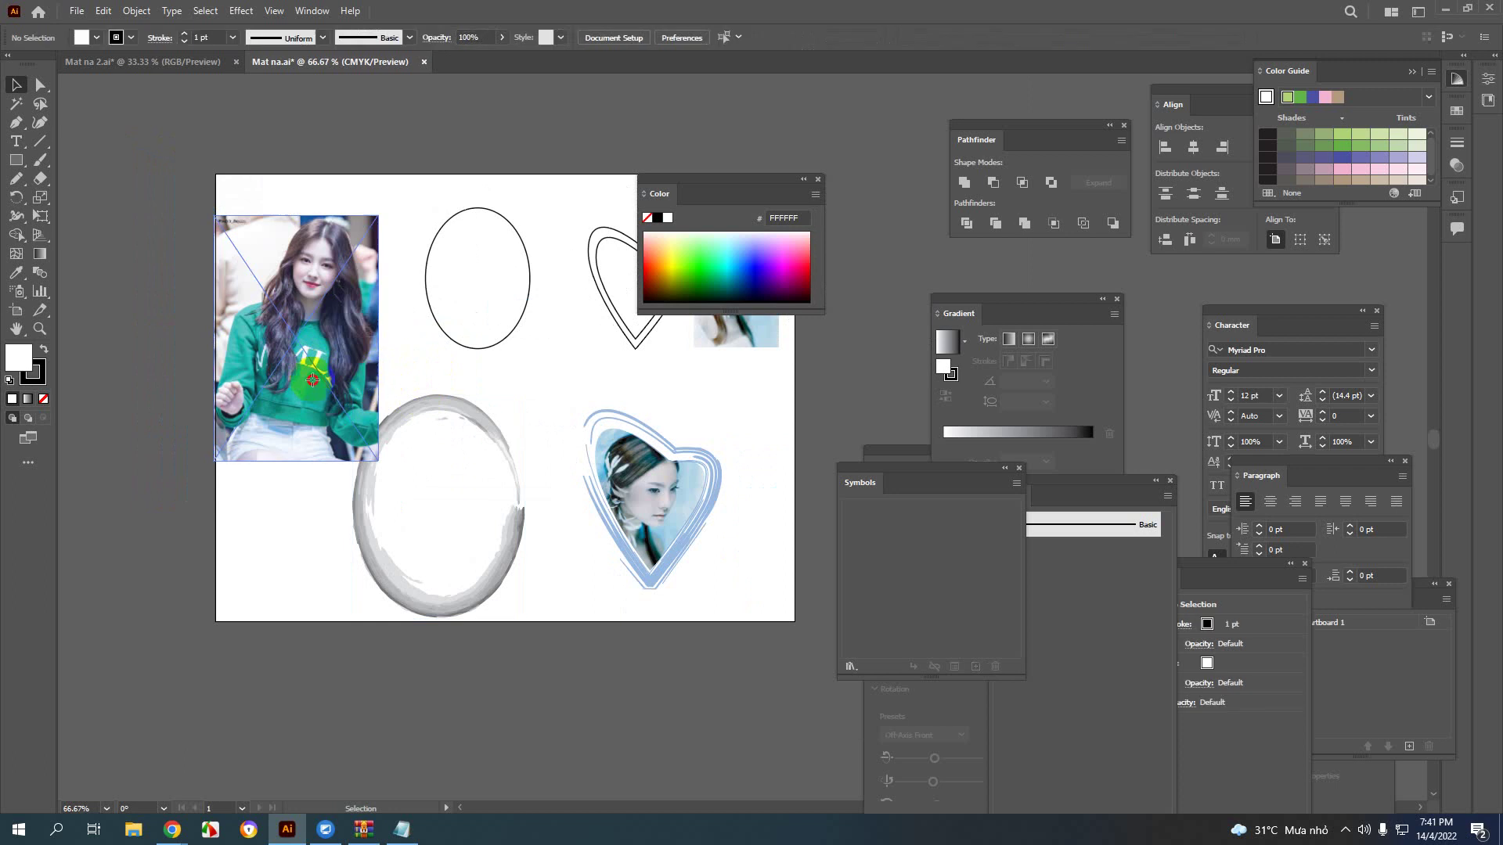
Step: Try moving the grouped oval and heart frame artwork off the artboard, and put it back in place
{"action": "left_click", "coordinate": [456, 342]}
{"action": "left_click_drag", "start_coordinate": [456, 342], "coordinate": [333, 360]}
{"action": "key", "text": "ctrl+z"}
{"action": "left_click", "coordinate": [483, 128]}
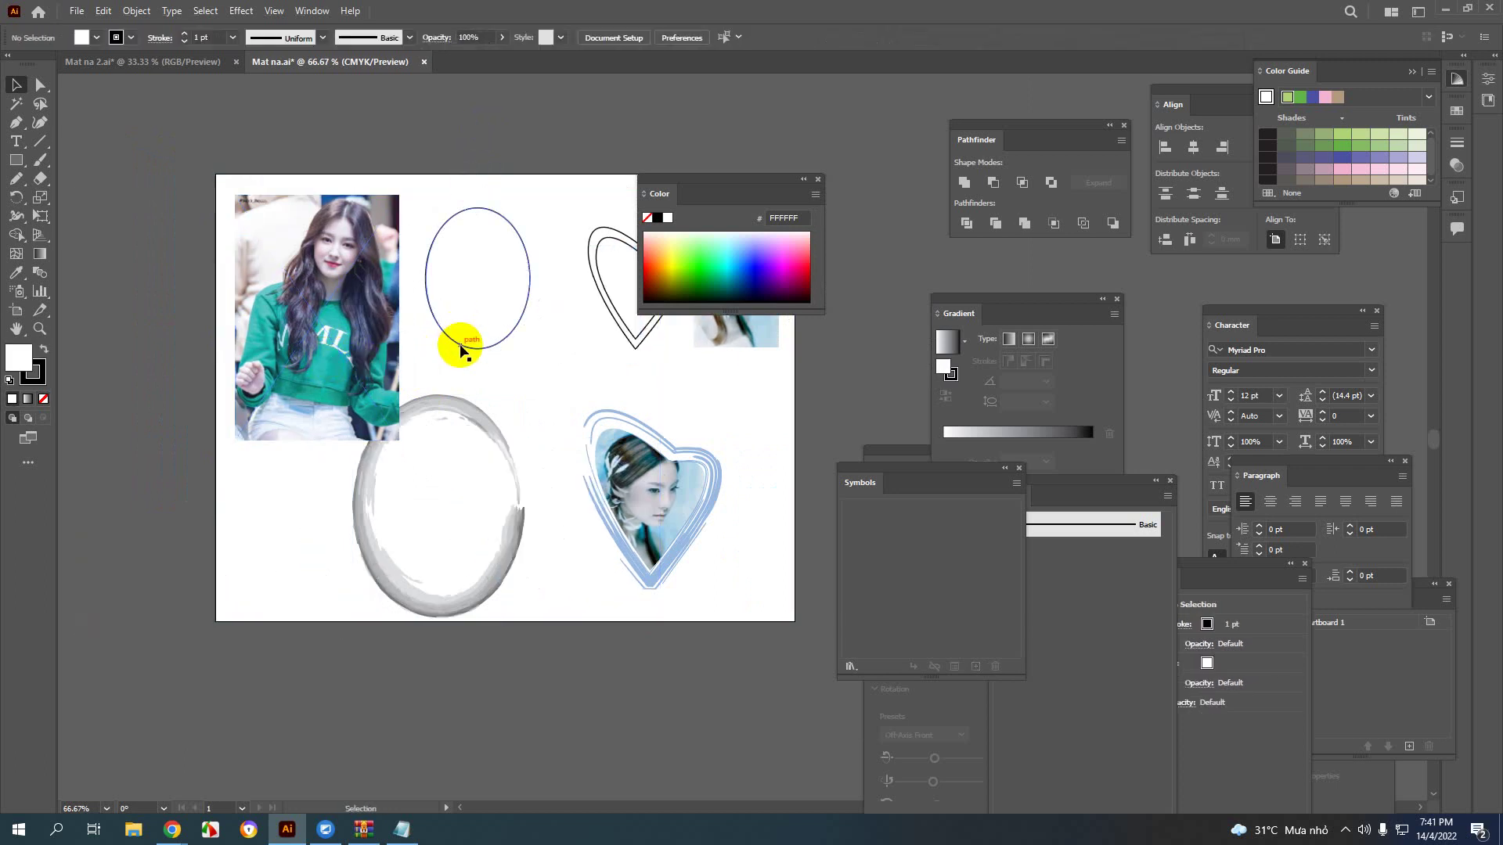
{"action": "key", "text": "ctrl+minus"}
{"action": "key", "text": "ctrl+minus"}
{"action": "left_click_drag", "start_coordinate": [493, 352], "coordinate": [503, 436]}
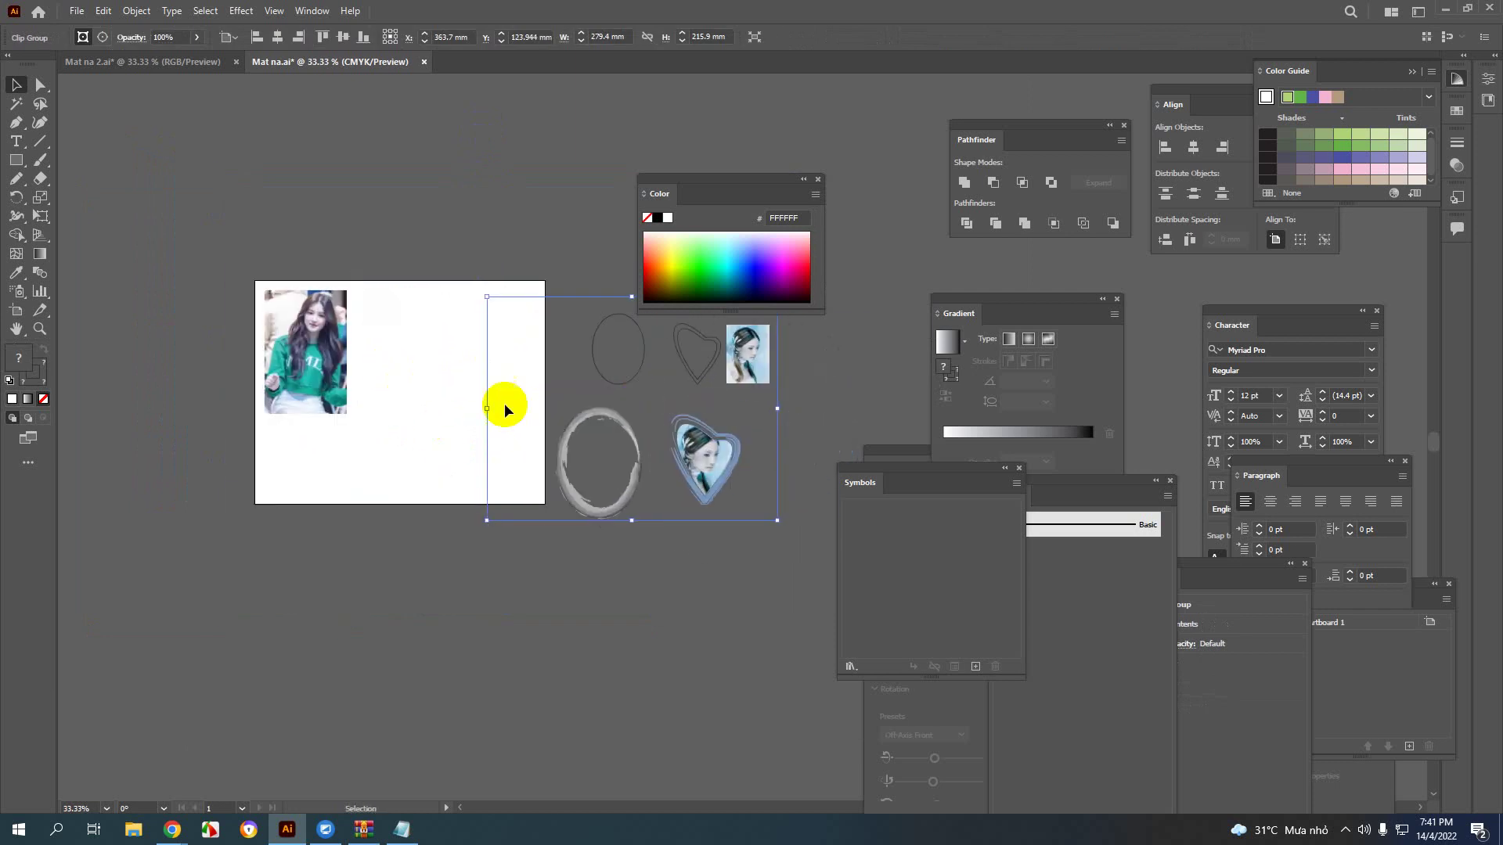
{"action": "left_click_drag", "start_coordinate": [587, 507], "coordinate": [344, 478]}
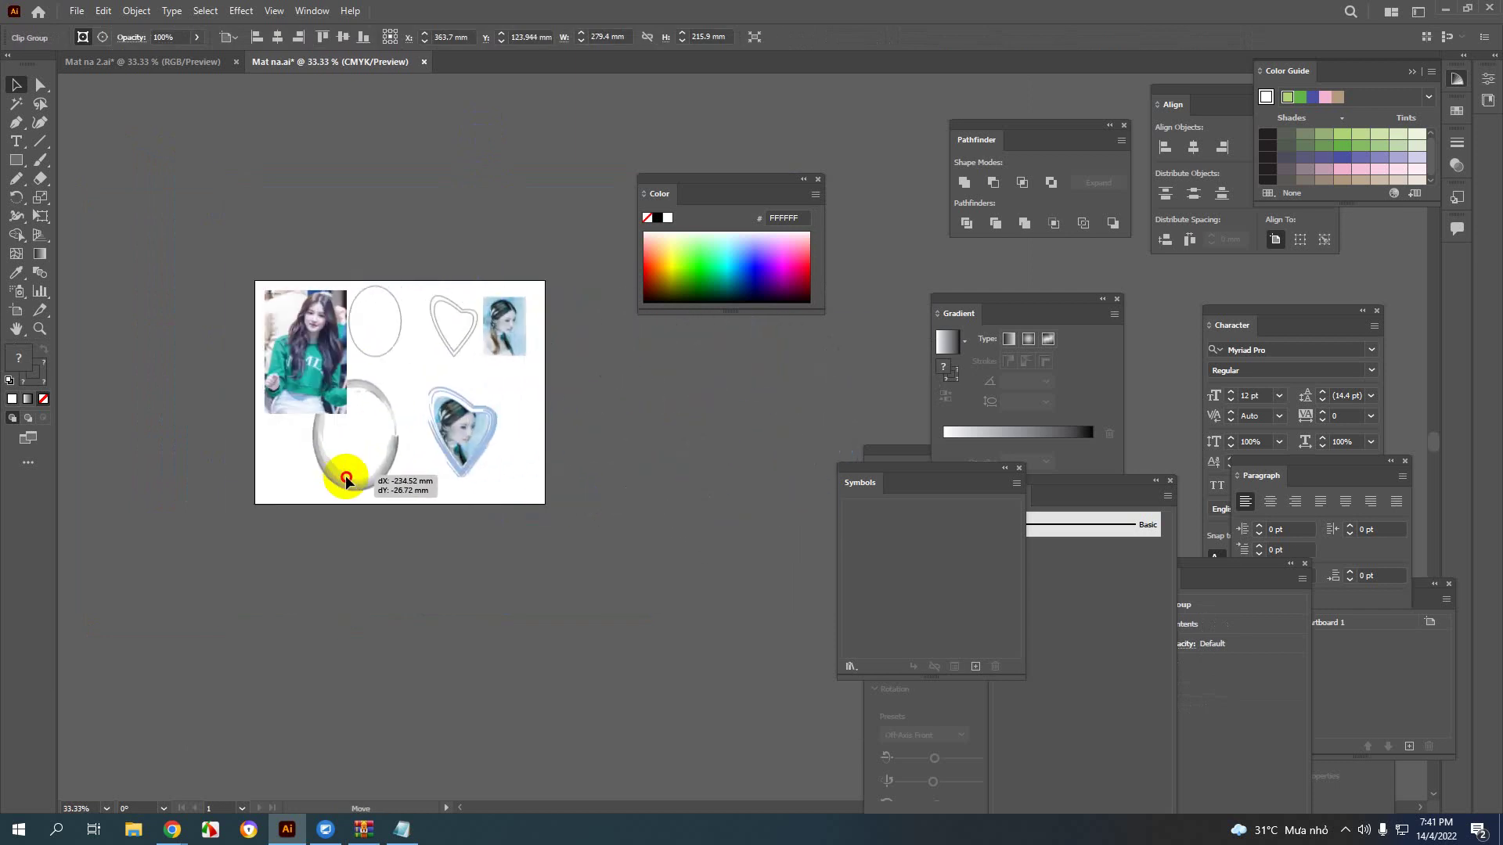
Step: Move the placed portrait off the artboard into the empty area beside it
{"action": "left_click", "coordinate": [275, 374]}
{"action": "left_click_drag", "start_coordinate": [280, 365], "coordinate": [629, 387]}
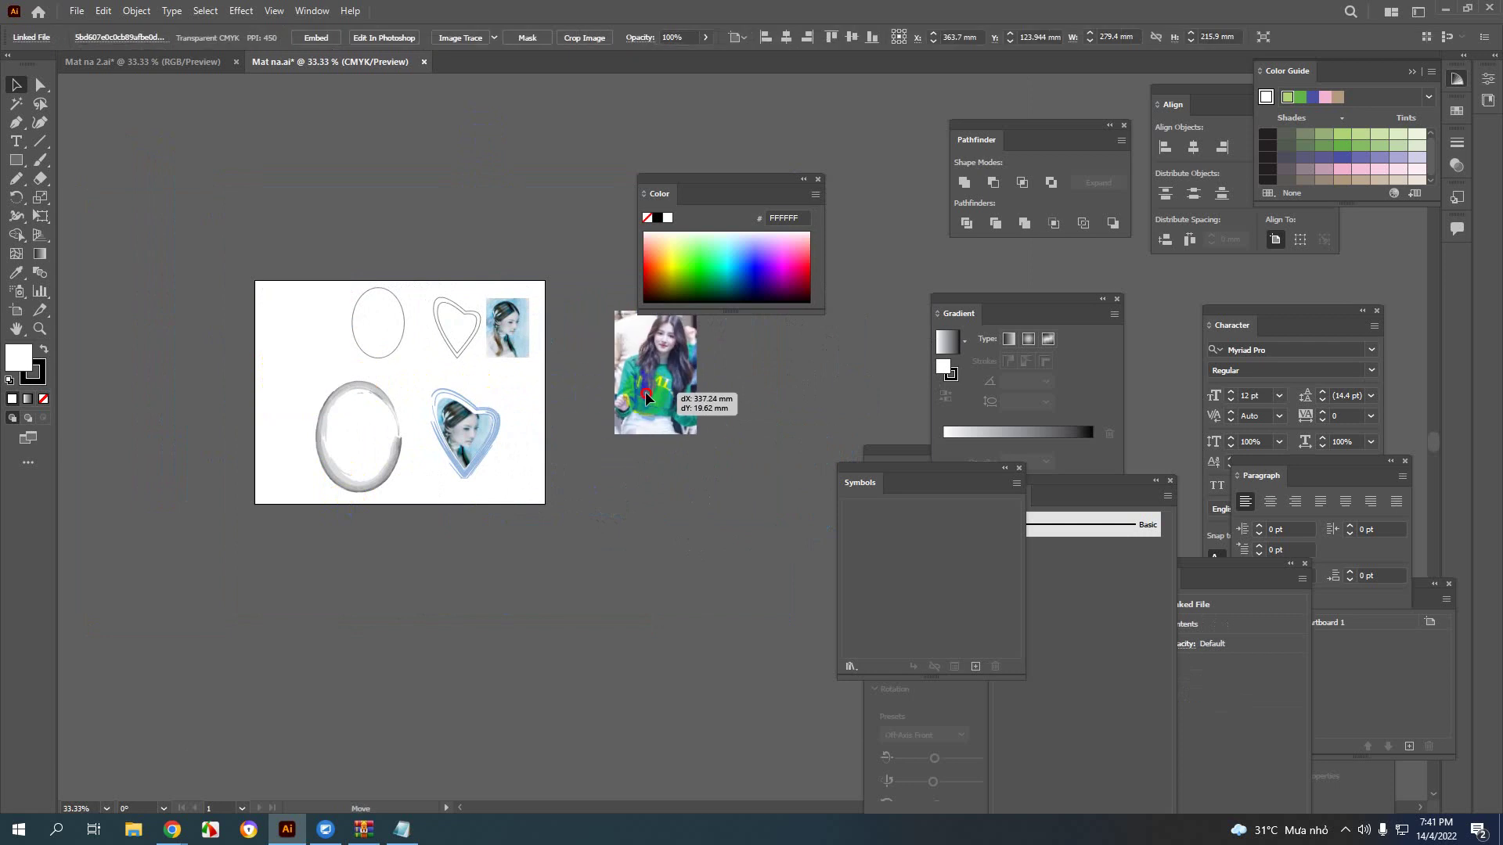
{"action": "left_click_drag", "start_coordinate": [360, 260], "coordinate": [172, 291]}
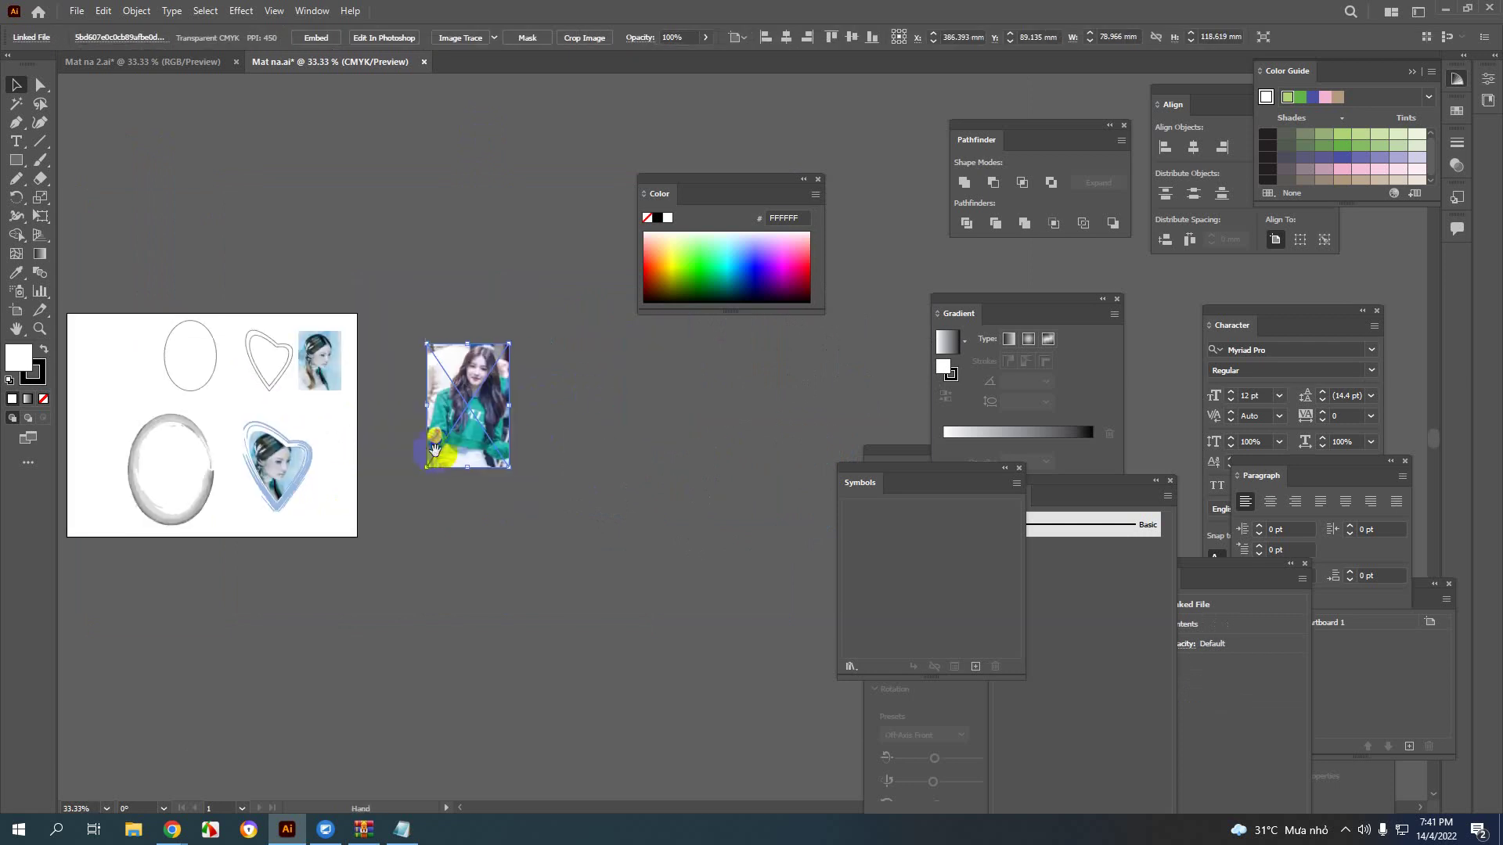
Step: Draw an ellipse about 68 by 81 mm over the portrait's head and shoulders, and place a level copy beside the photo
{"action": "left_click", "coordinate": [19, 161]}
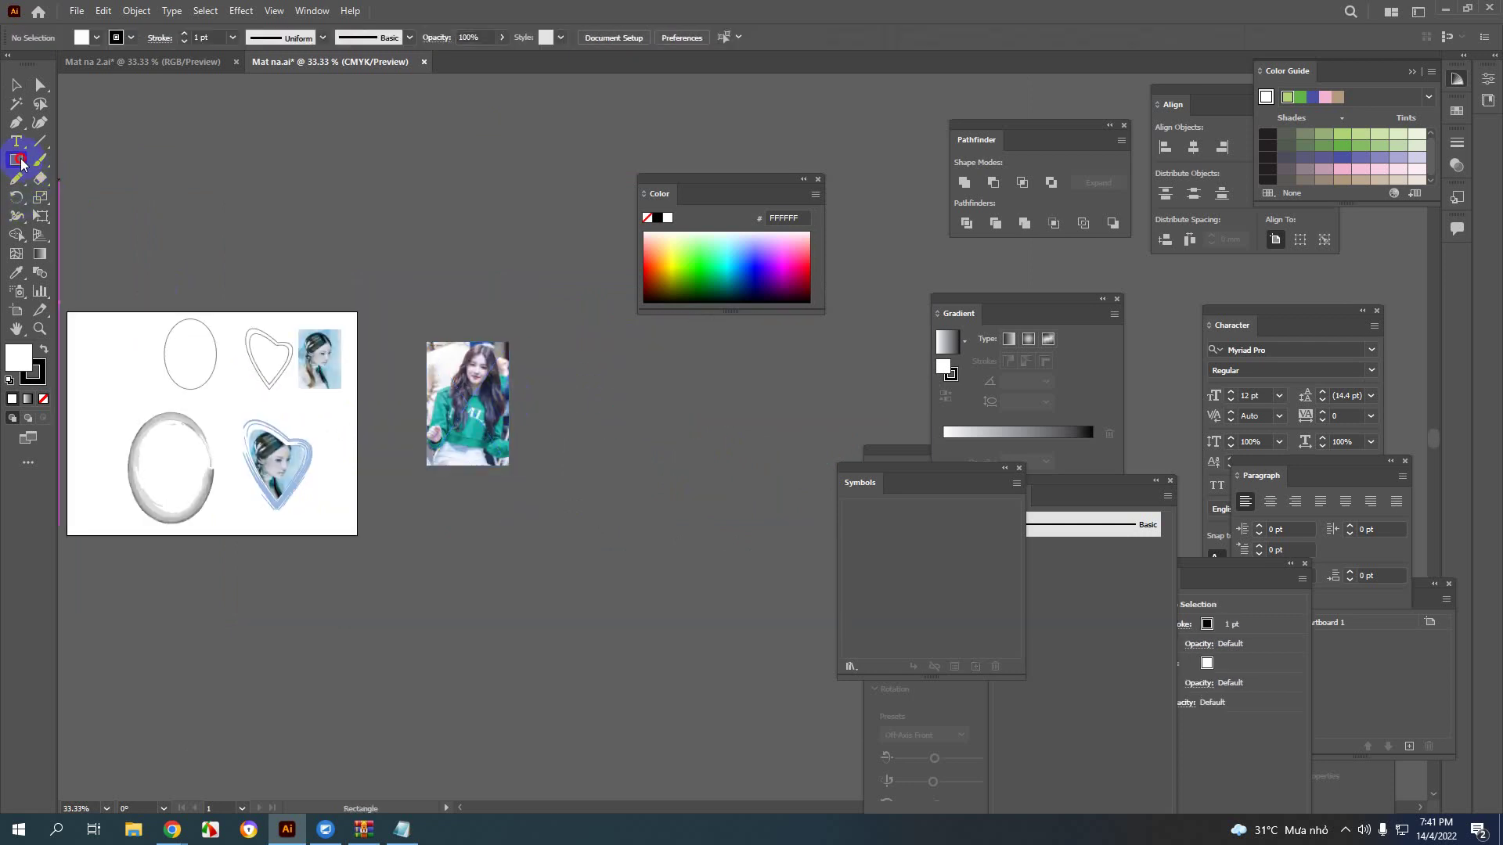
{"action": "left_click_drag", "start_coordinate": [22, 164], "coordinate": [78, 197]}
{"action": "scroll", "coordinate": [458, 379], "scroll_direction": "up", "scroll_amount": 2}
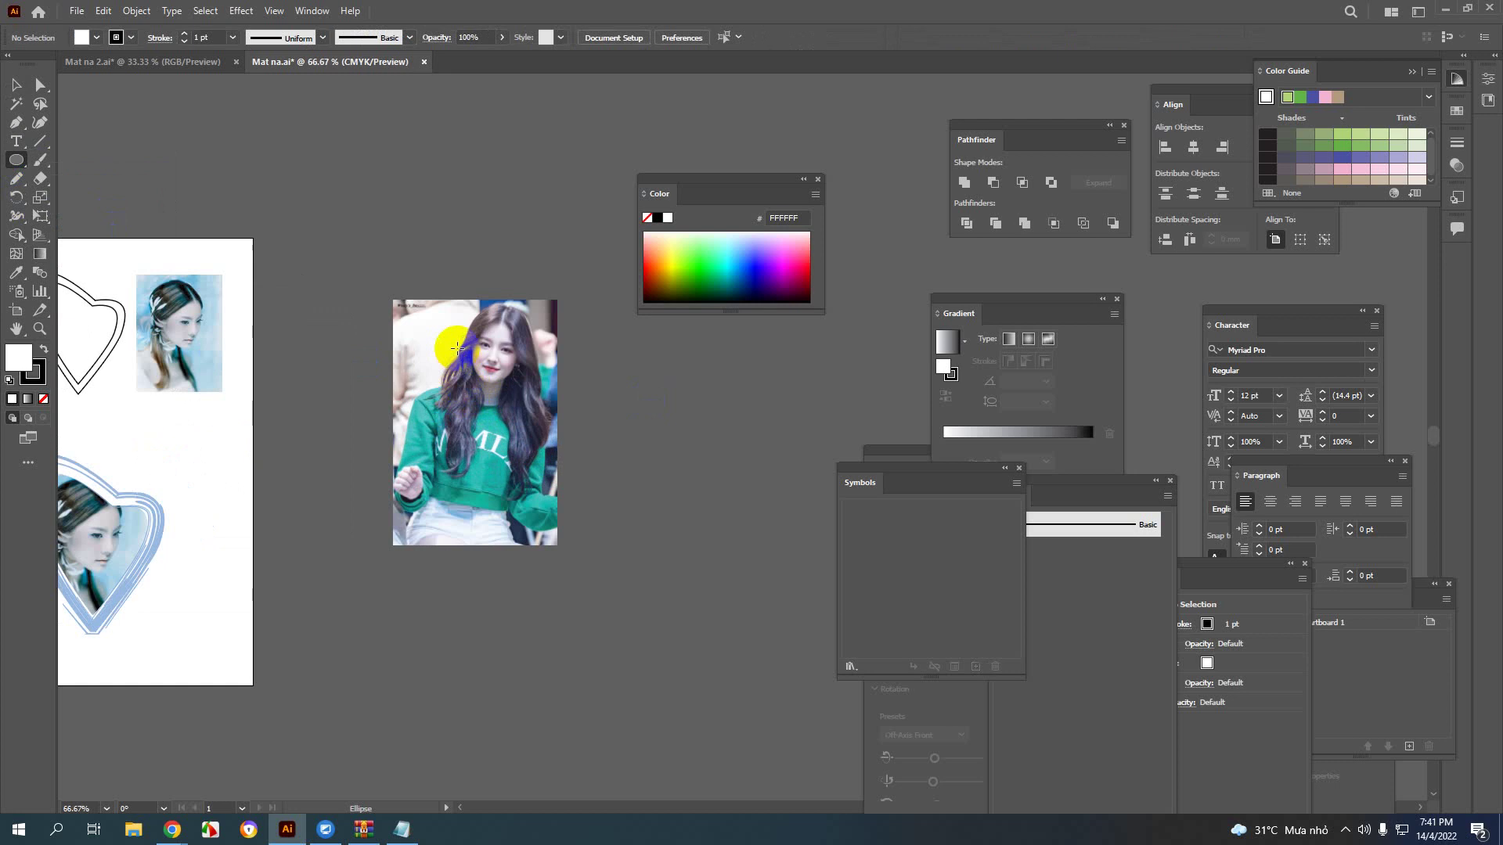
{"action": "left_click_drag", "start_coordinate": [458, 347], "coordinate": [558, 471]}
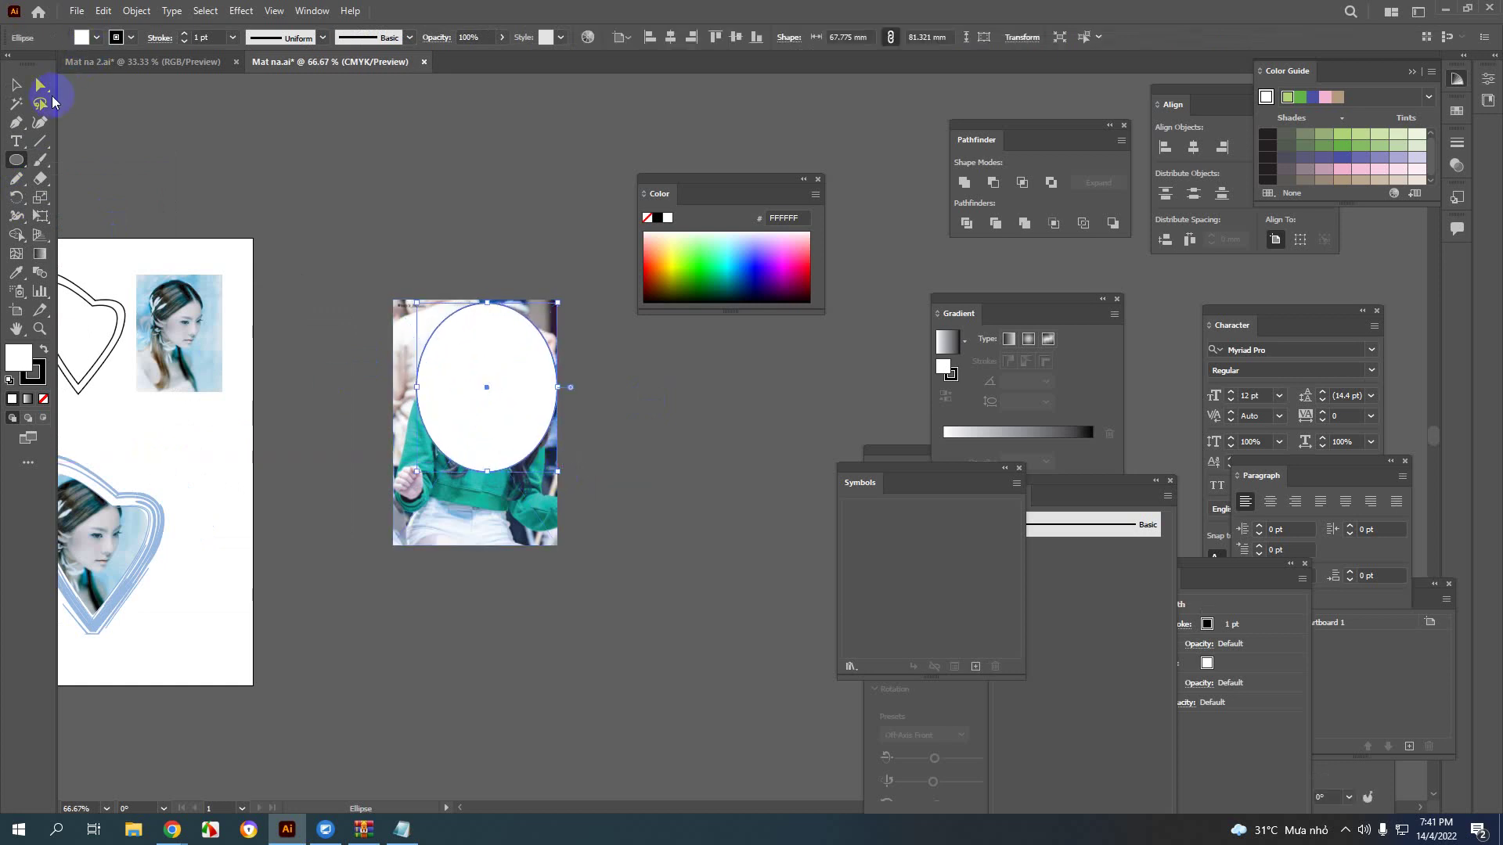
{"action": "left_click", "coordinate": [16, 85]}
{"action": "left_click", "coordinate": [335, 261]}
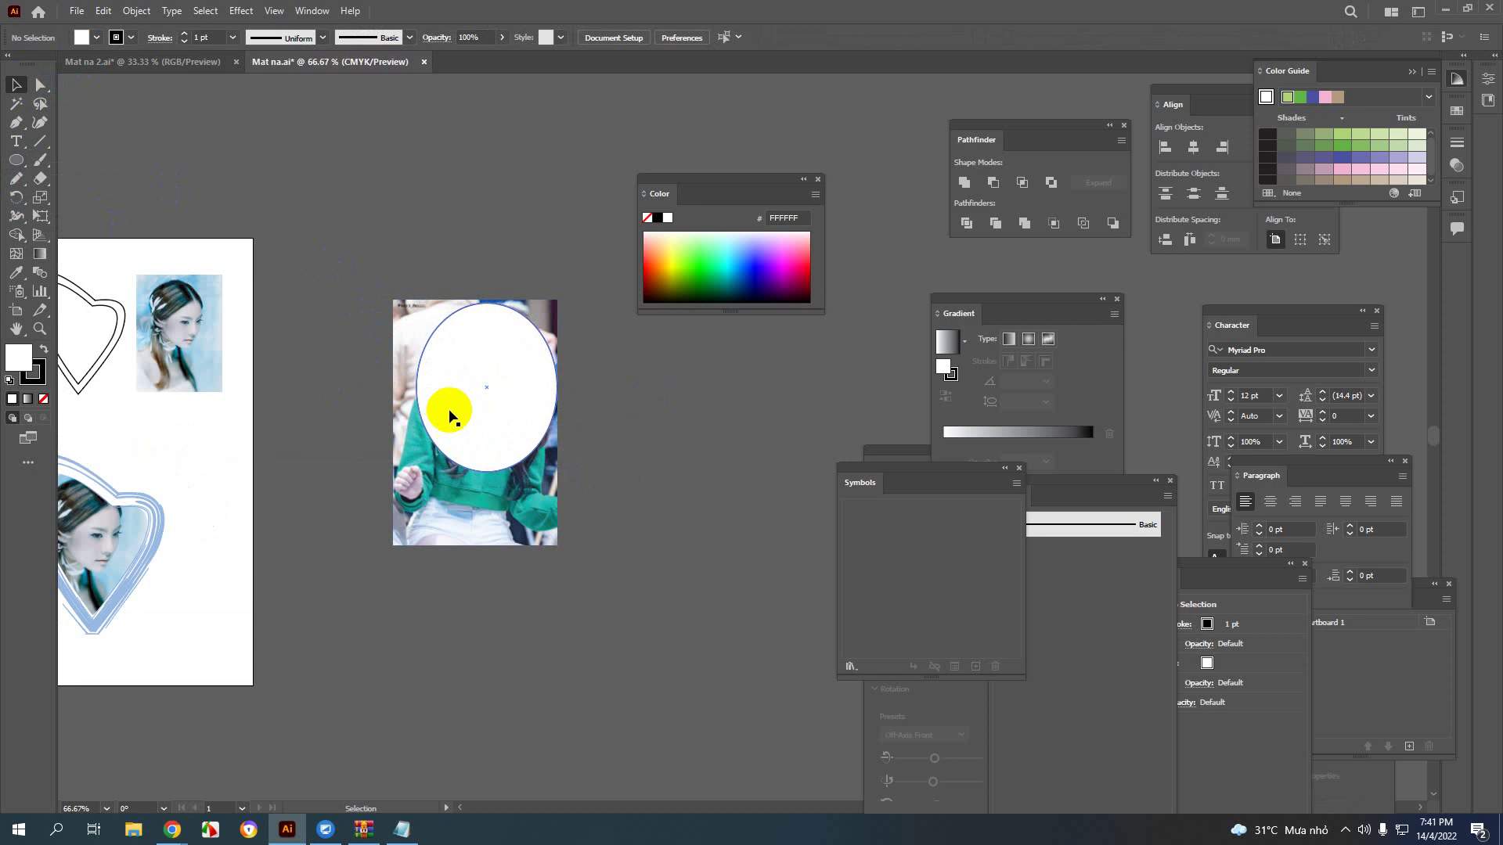
{"action": "left_click_drag", "start_coordinate": [449, 415], "coordinate": [734, 399]}
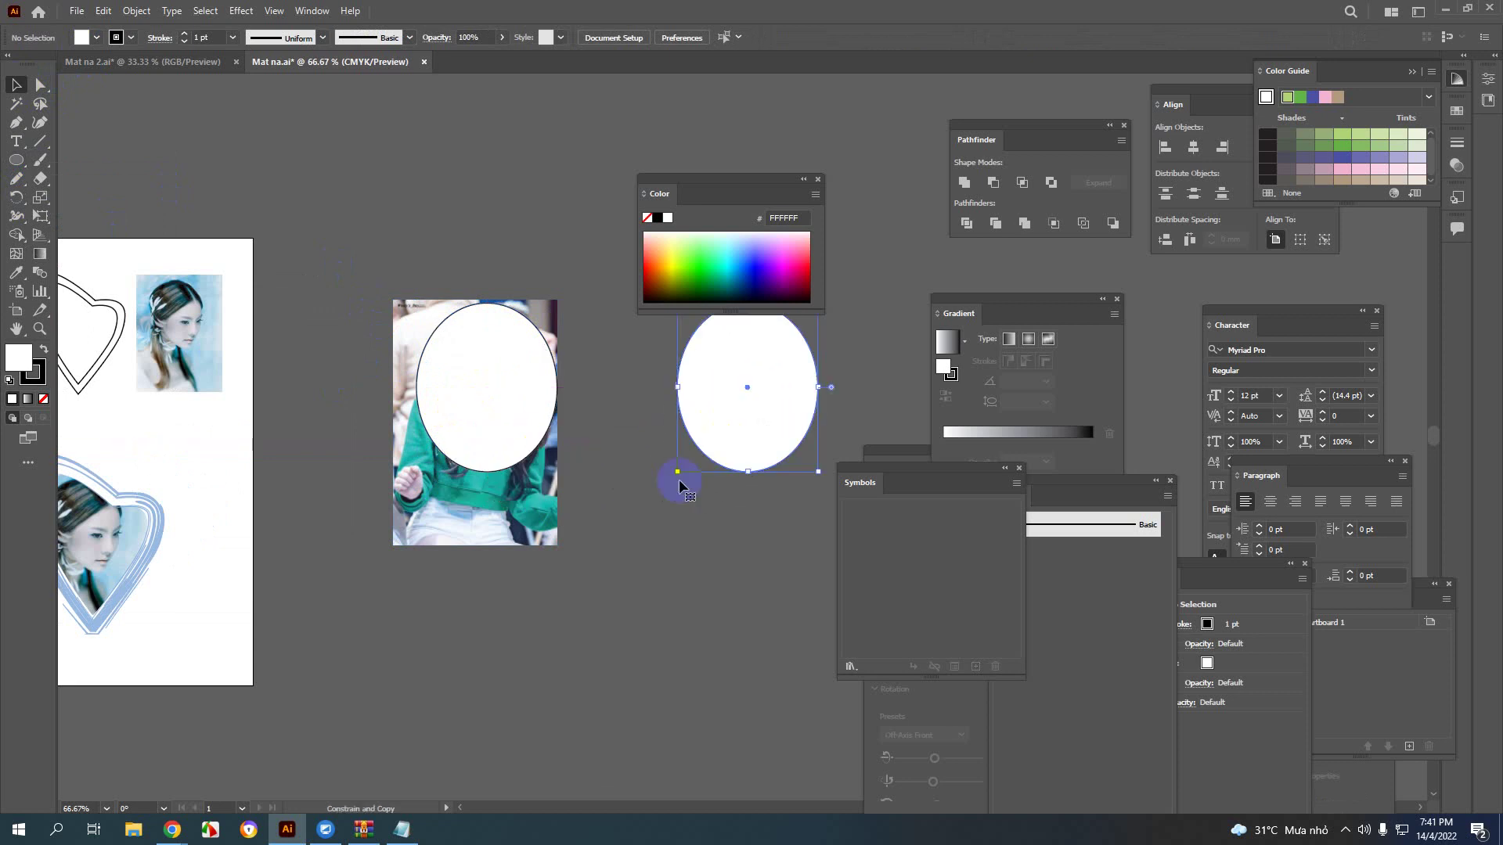
Step: Make a clipping mask from the portrait and the ellipse lying over it
{"action": "left_click_drag", "start_coordinate": [354, 256], "coordinate": [454, 408]}
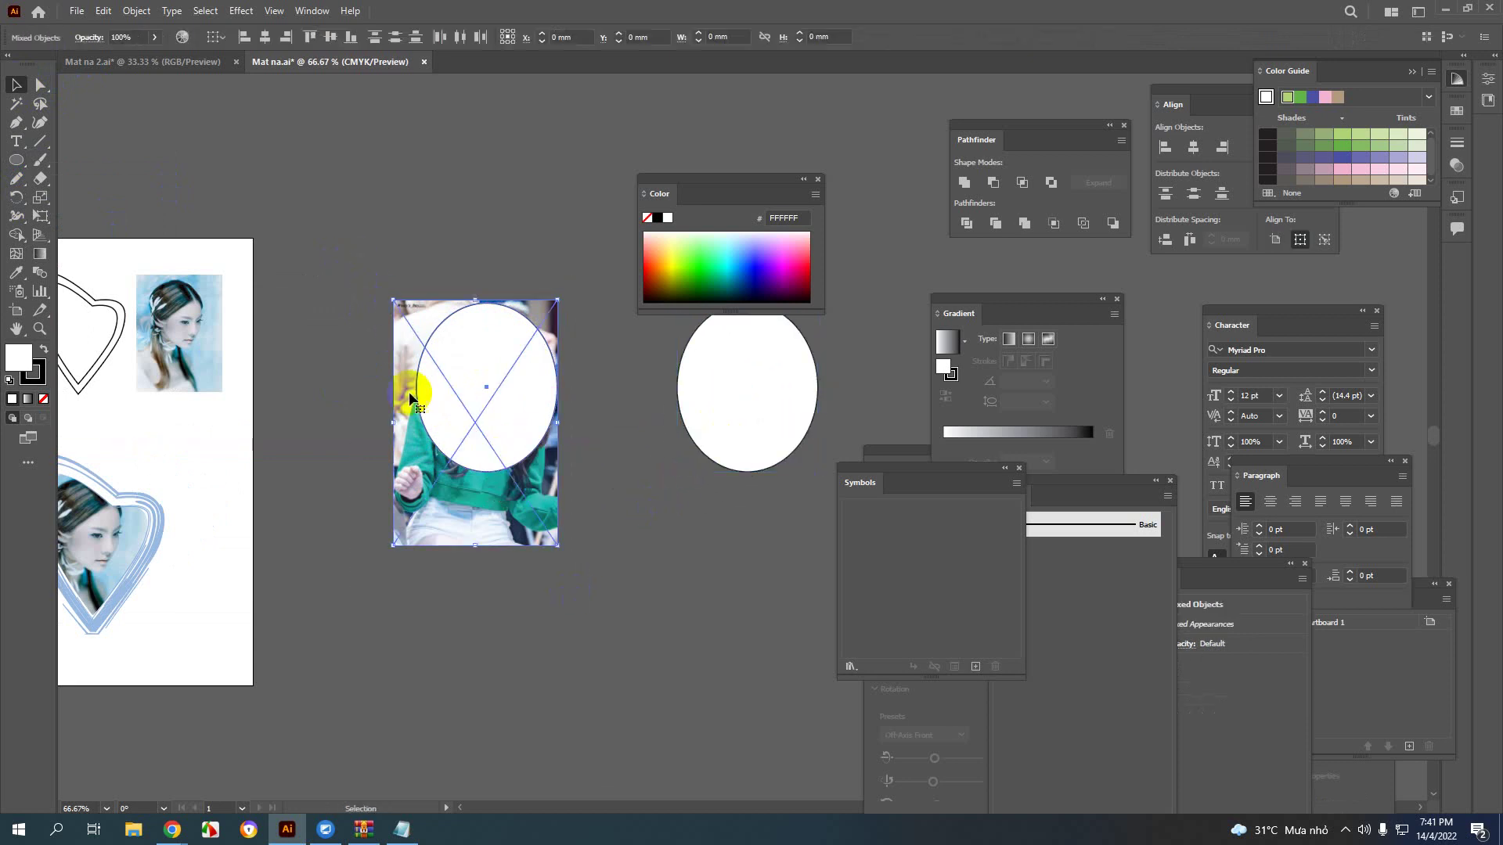
{"action": "right_click", "coordinate": [463, 387]}
{"action": "left_click", "coordinate": [518, 518]}
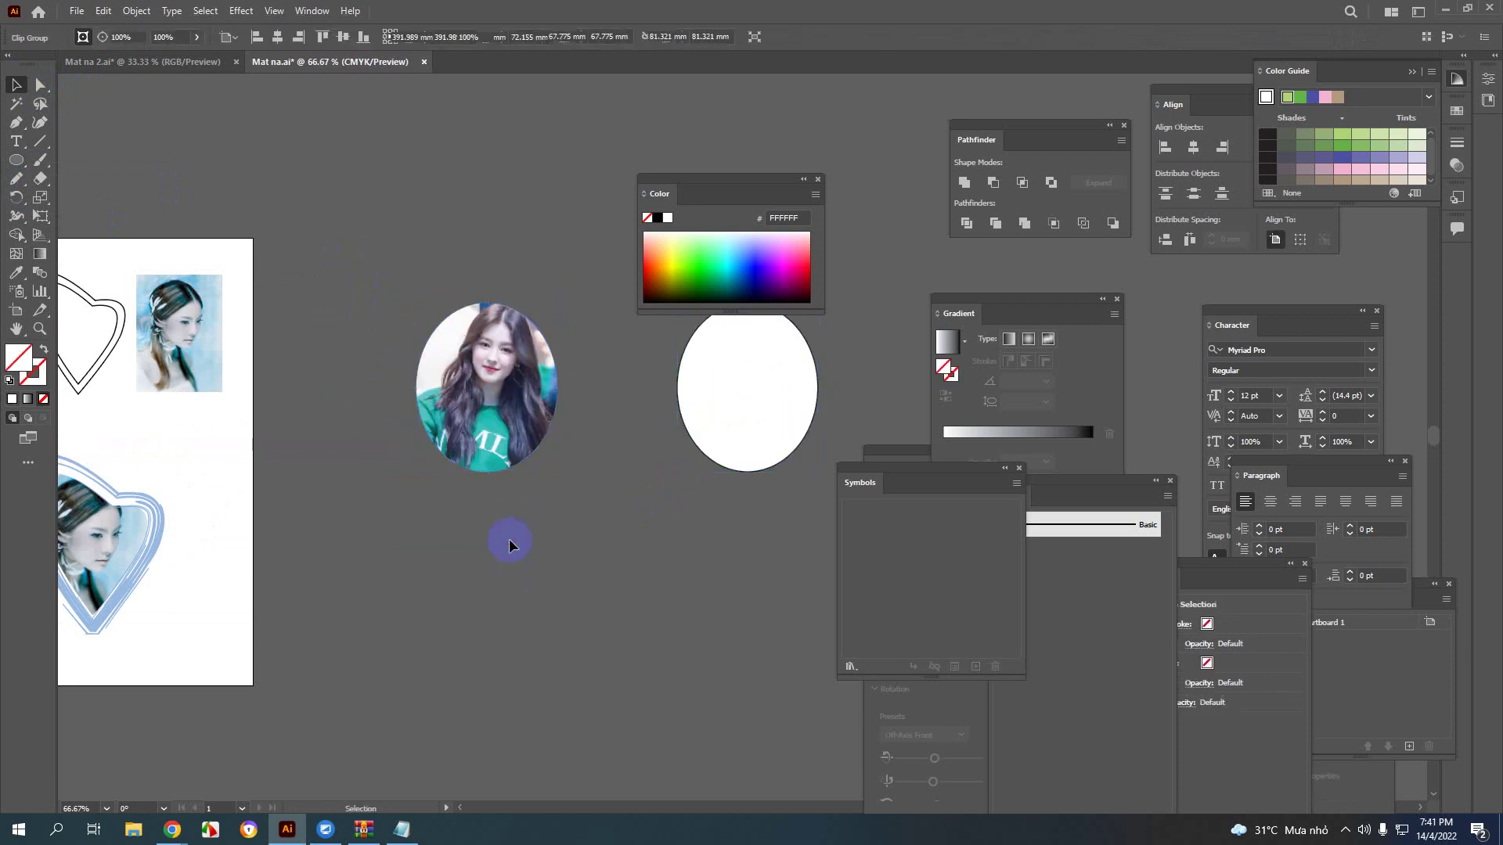
Step: Align the spare ellipse exactly over the clipped portrait and set its fill to None
{"action": "left_click_drag", "start_coordinate": [748, 446], "coordinate": [489, 427]}
{"action": "left_click", "coordinate": [97, 37]}
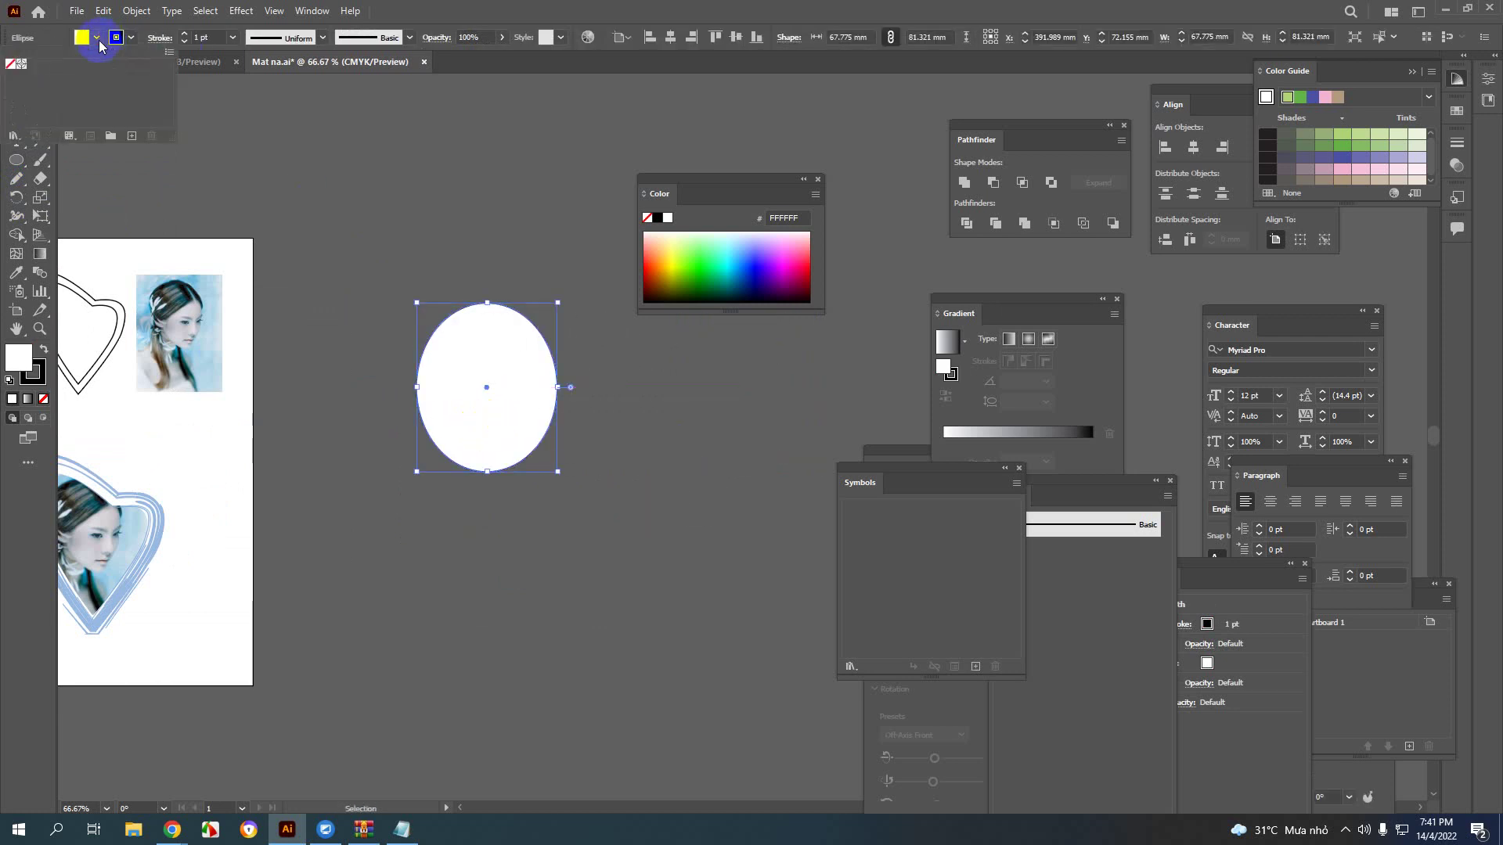
{"action": "left_click", "coordinate": [11, 66]}
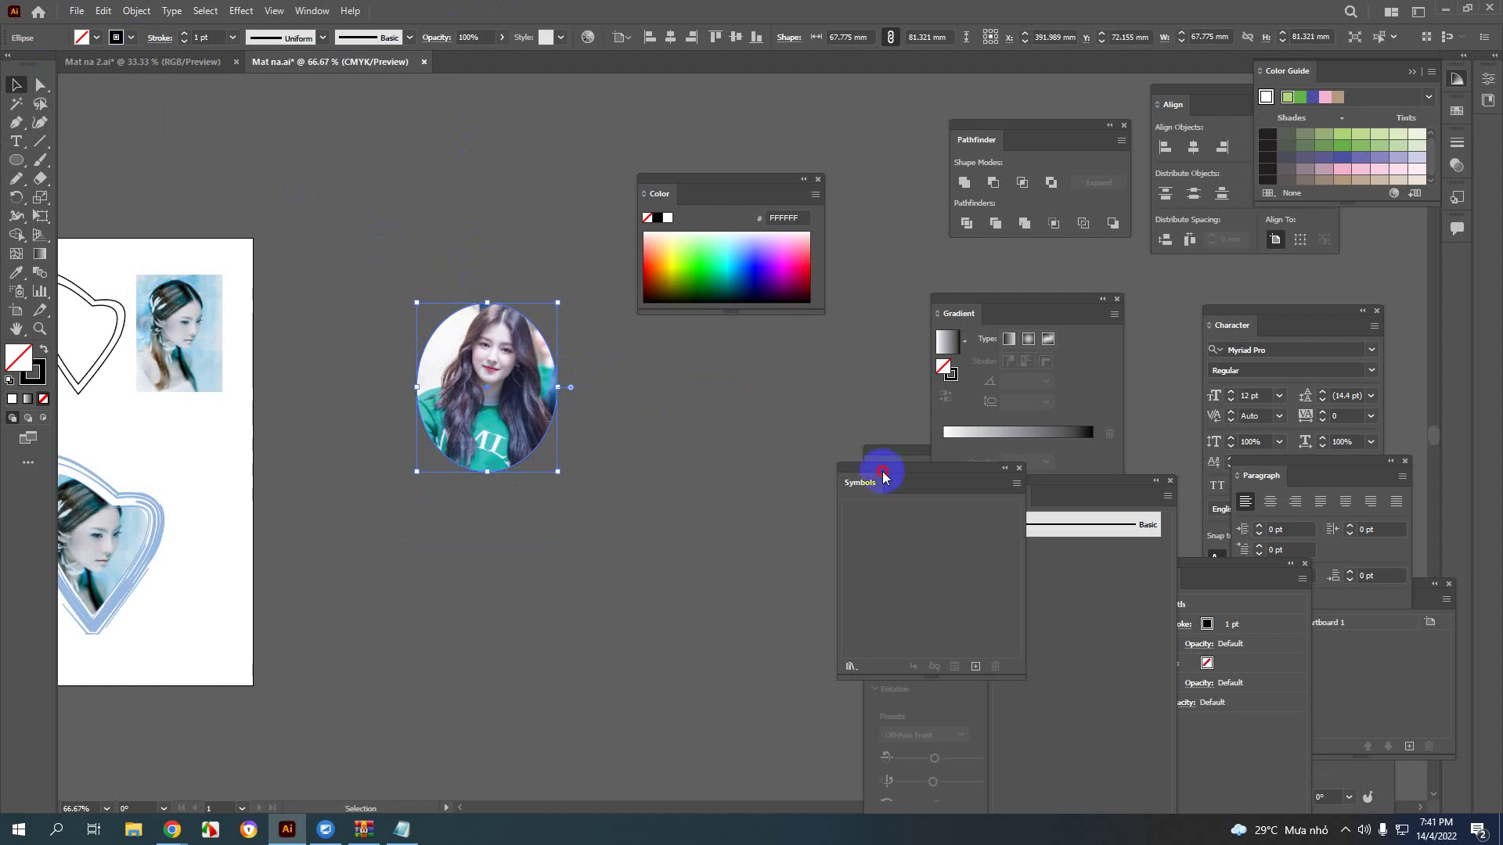
Step: Separate the Brushes panel from the overlapping panels, and open the Arrows_Special brush library
{"action": "left_click_drag", "start_coordinate": [879, 474], "coordinate": [887, 583]}
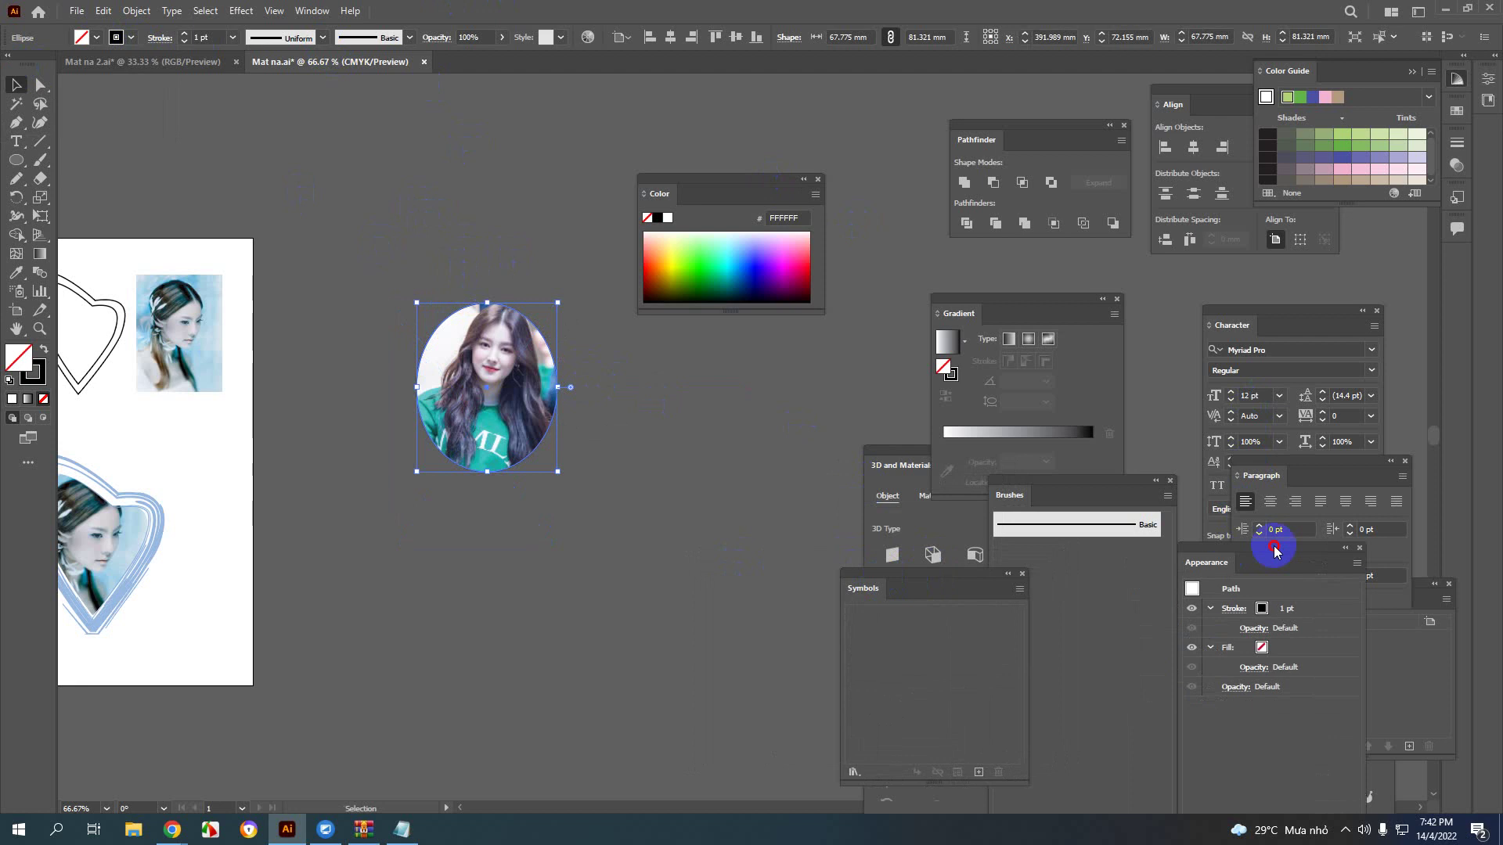
{"action": "left_click_drag", "start_coordinate": [1223, 572], "coordinate": [1141, 639]}
{"action": "mouse_move", "coordinate": [1059, 471]}
{"action": "left_mouse_down"}
{"action": "mouse_move", "coordinate": [801, 406]}
{"action": "mouse_move", "coordinate": [721, 355]}
{"action": "left_mouse_up"}
{"action": "left_click", "coordinate": [662, 695]}
{"action": "mouse_move", "coordinate": [713, 522]}
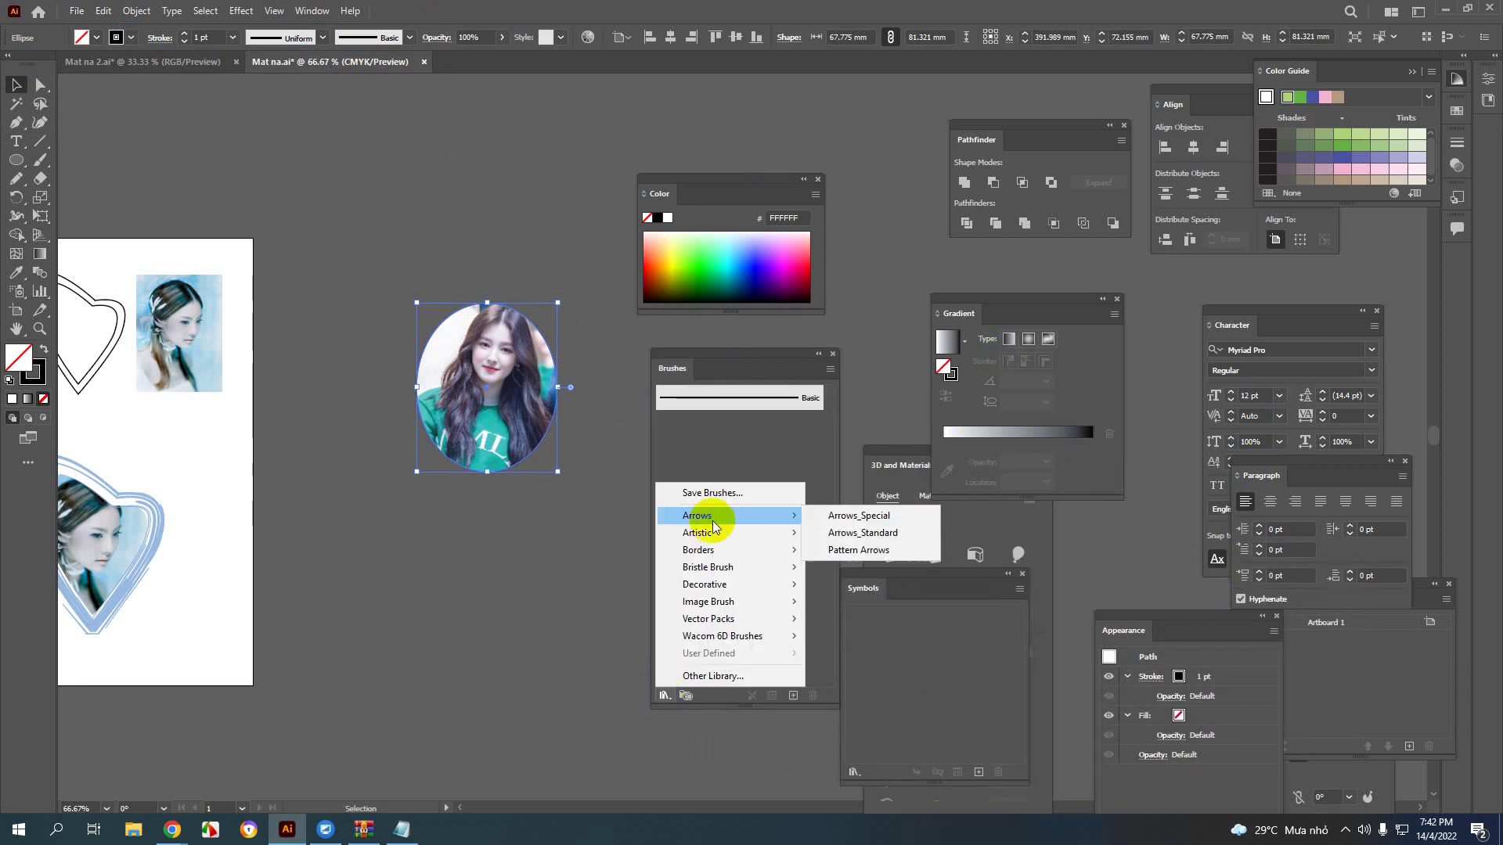
{"action": "left_click", "coordinate": [860, 517]}
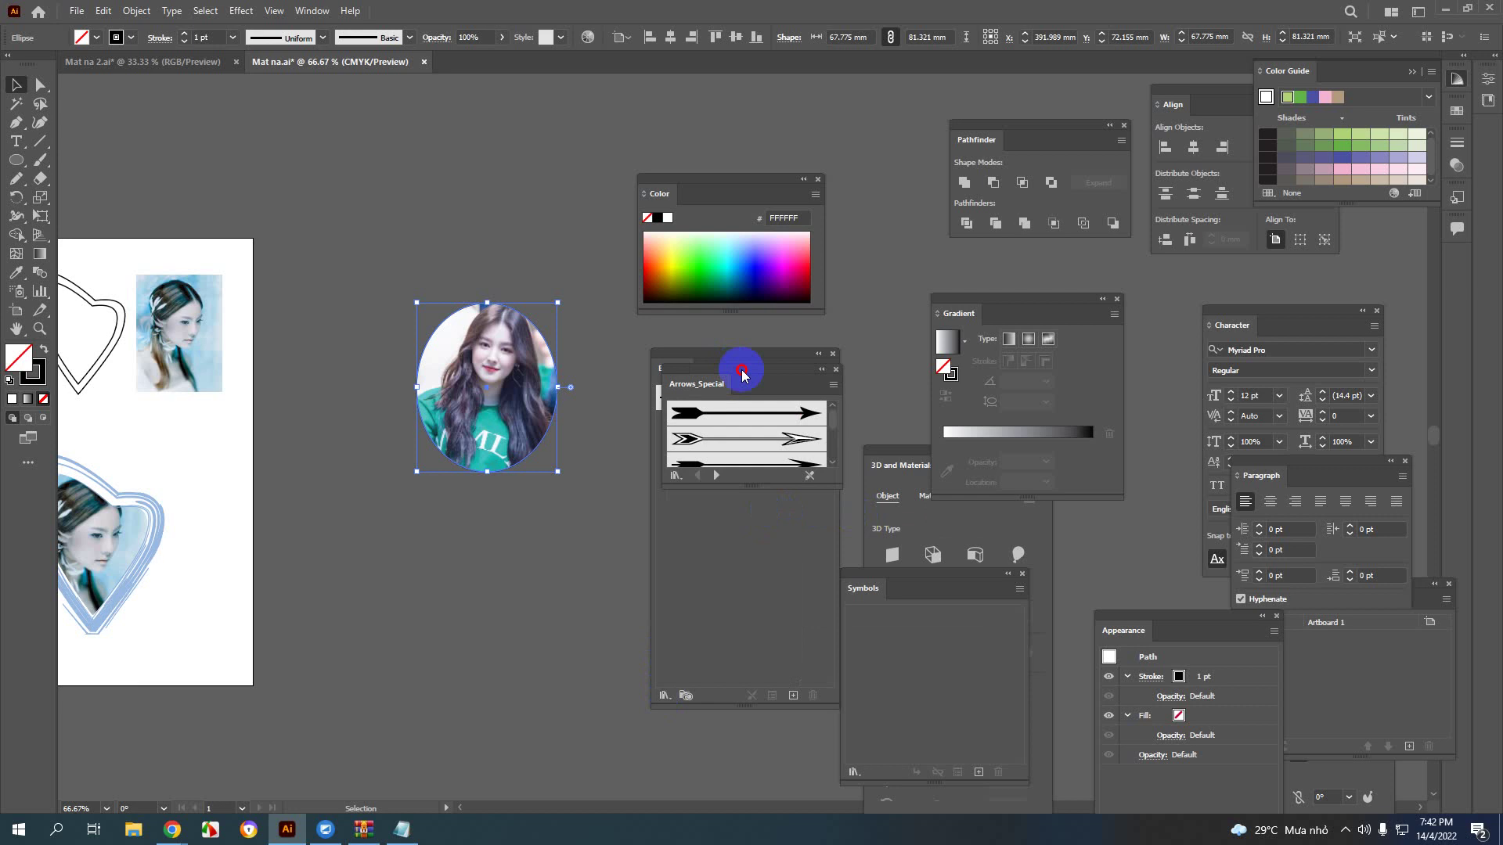
Step: Enlarge the brush library and browse forward through the libraries to Artistic_ChalkCharcoalPencil
{"action": "left_click_drag", "start_coordinate": [744, 372], "coordinate": [729, 467]}
{"action": "left_click_drag", "start_coordinate": [734, 579], "coordinate": [712, 630]}
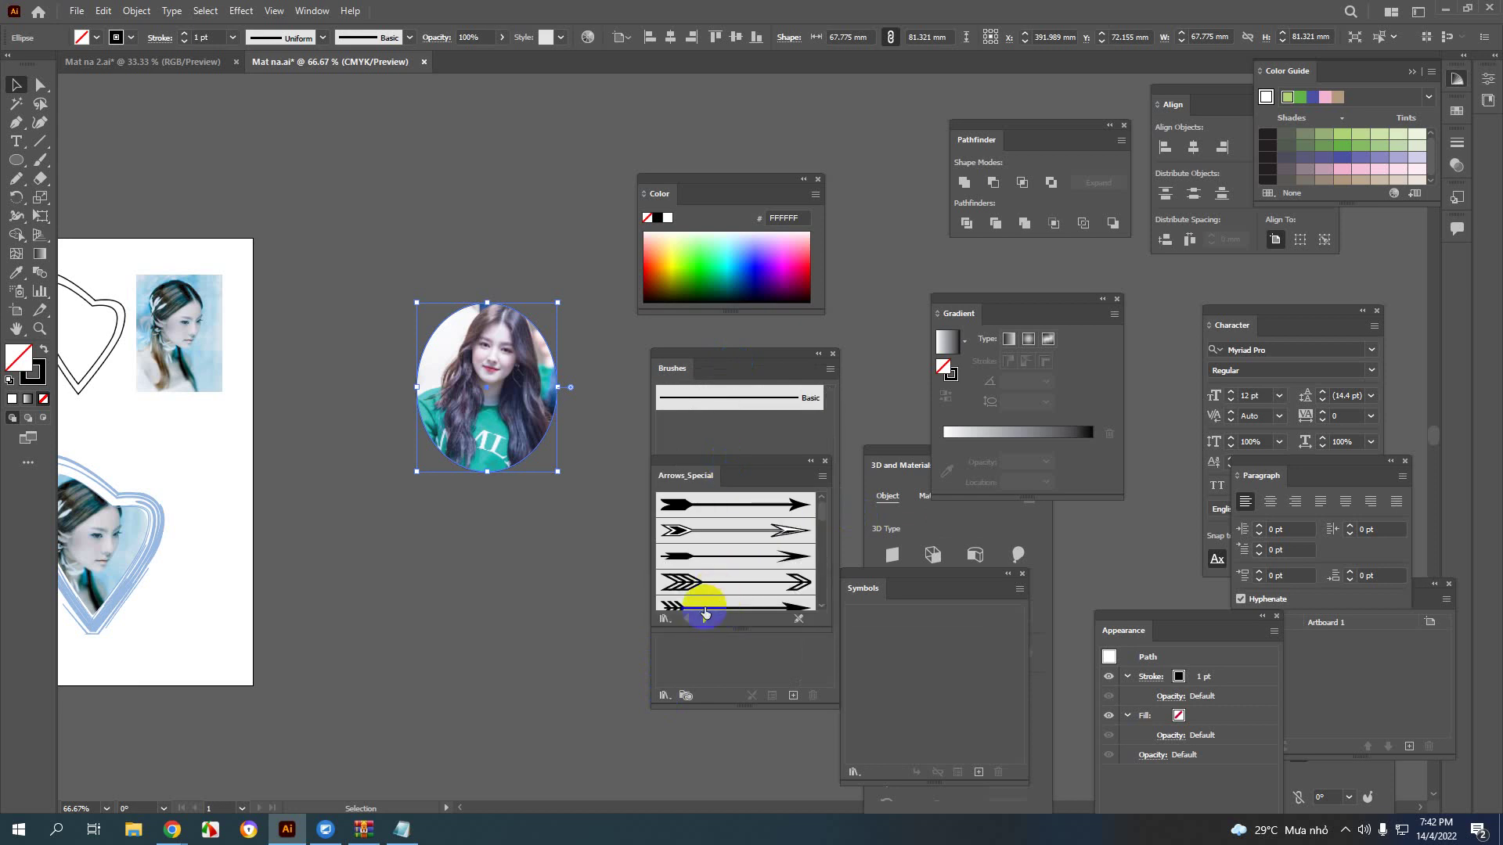
{"action": "left_click", "coordinate": [704, 619]}
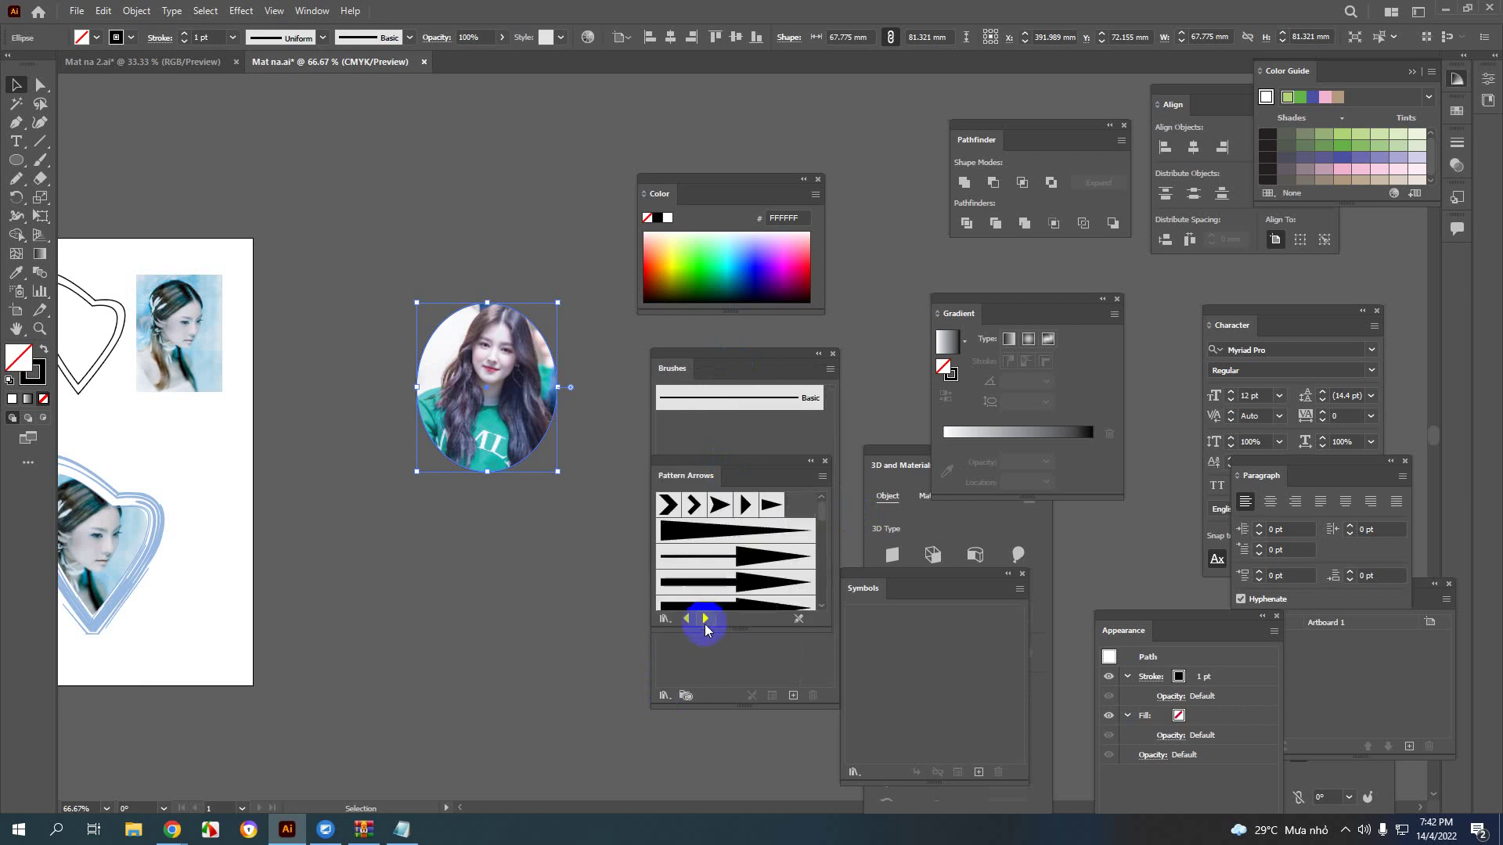
{"action": "left_click", "coordinate": [706, 620]}
{"action": "left_click", "coordinate": [705, 620]}
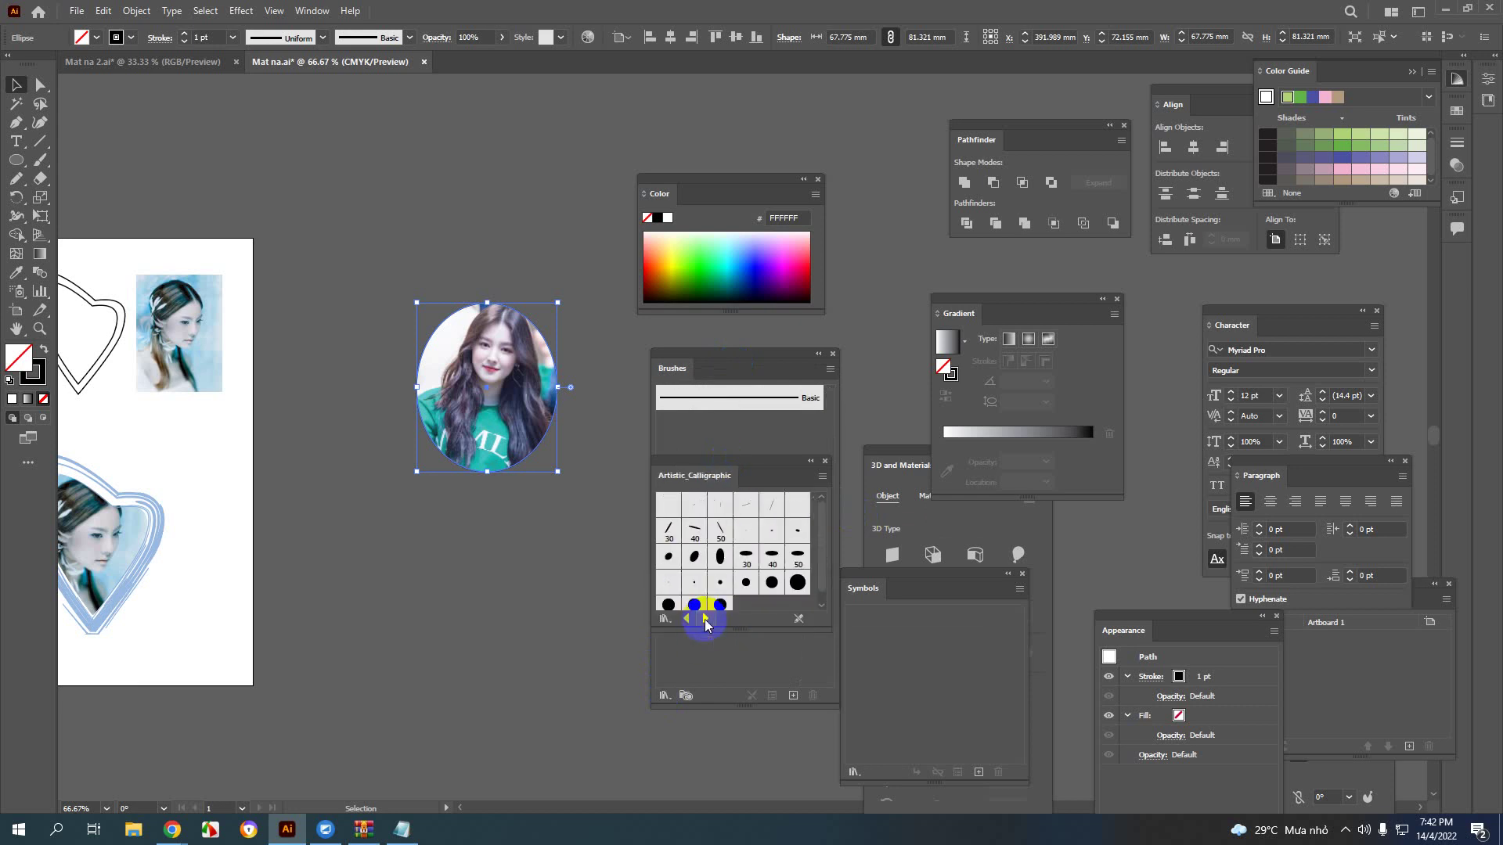
{"action": "left_click", "coordinate": [705, 619]}
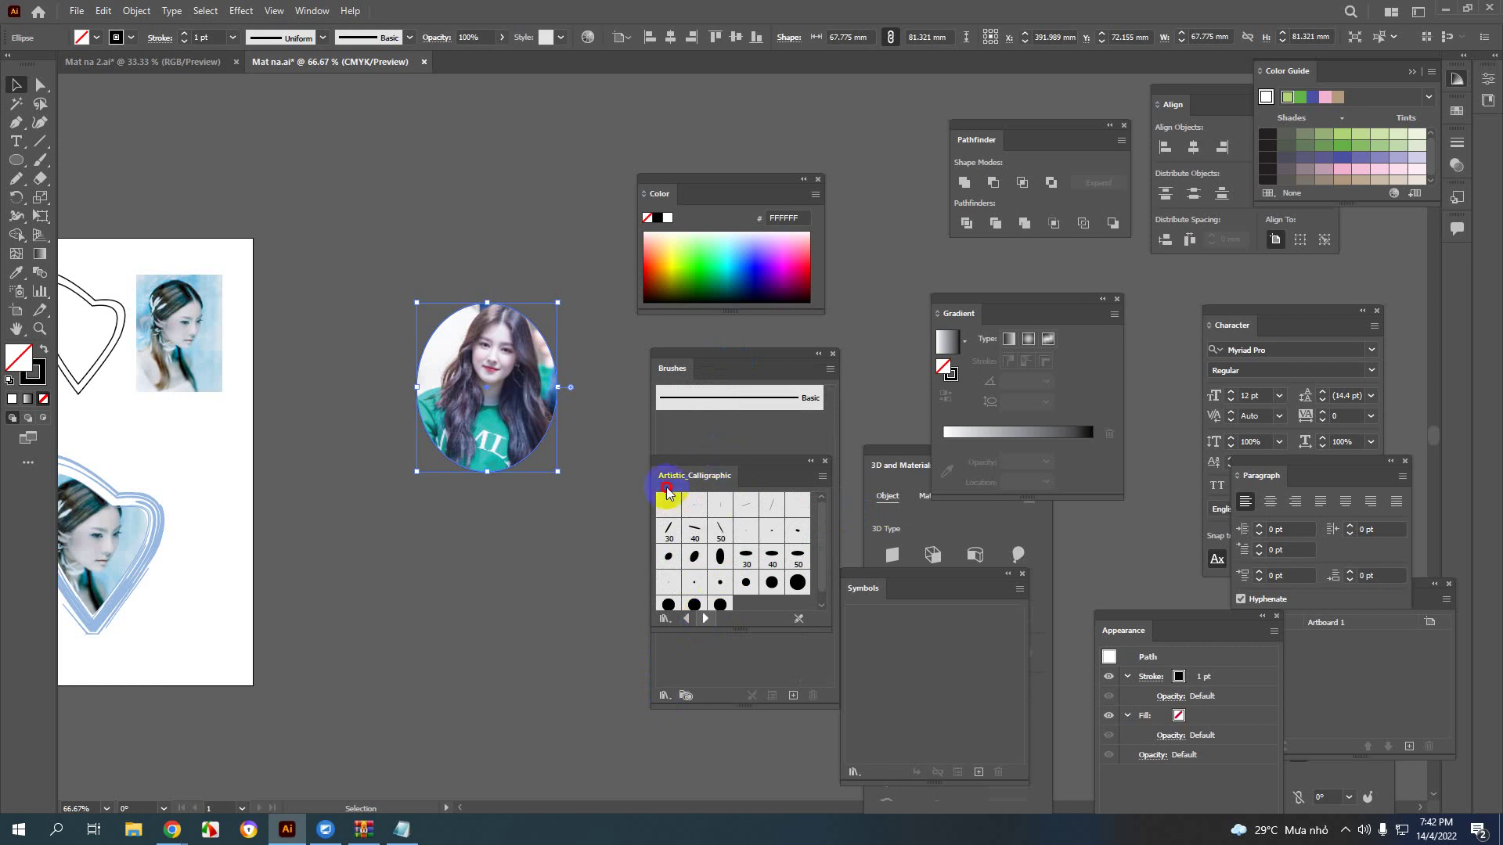
Step: Reposition and lengthen the brush library beside the portrait to show all its brushes, and switch to Artistic_Ink
{"action": "left_click_drag", "start_coordinate": [662, 614], "coordinate": [650, 607]}
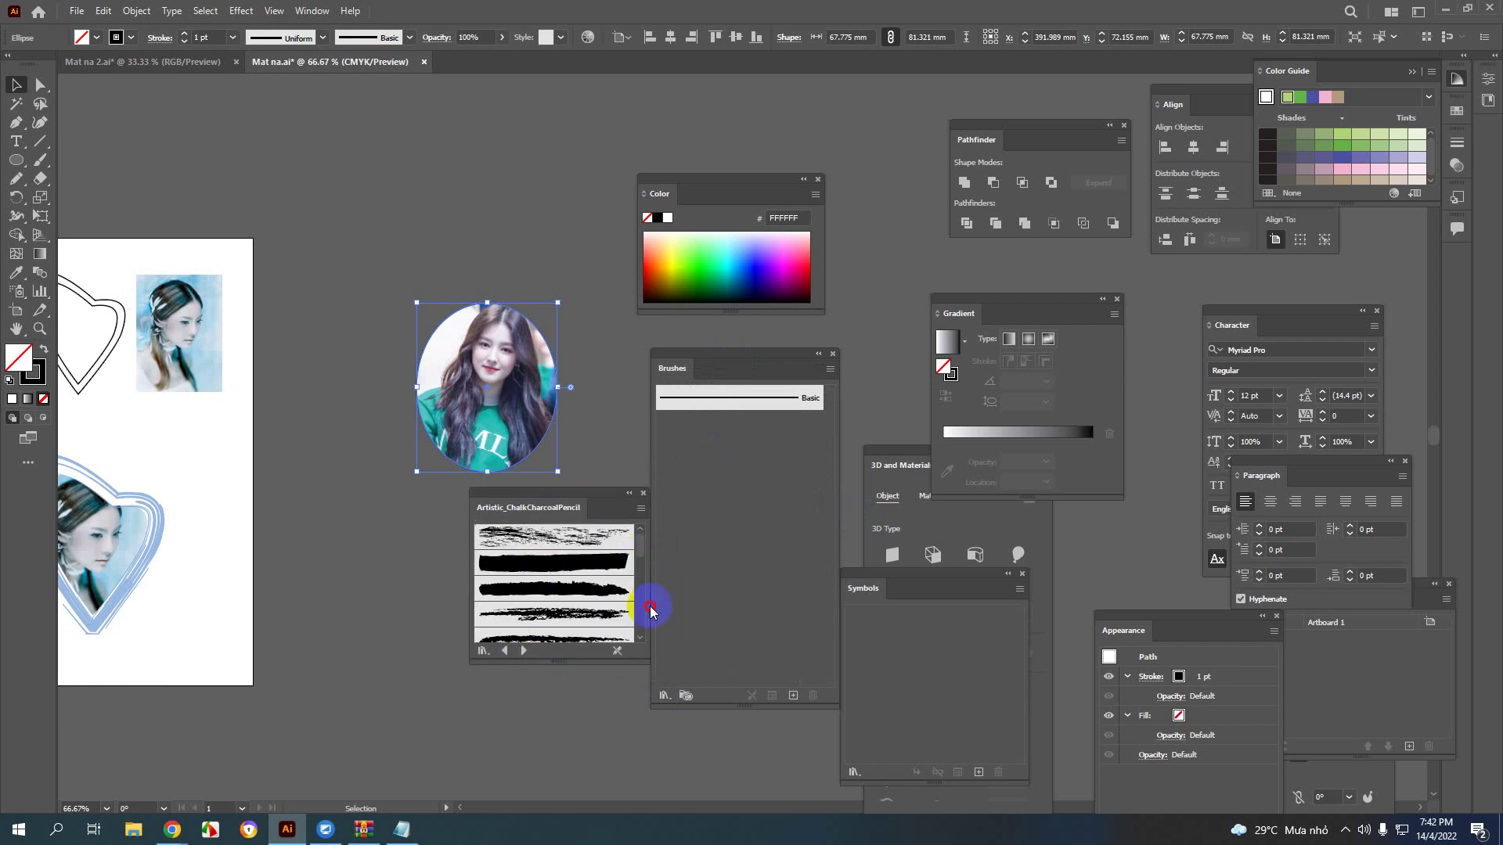
{"action": "left_click_drag", "start_coordinate": [565, 664], "coordinate": [565, 771]}
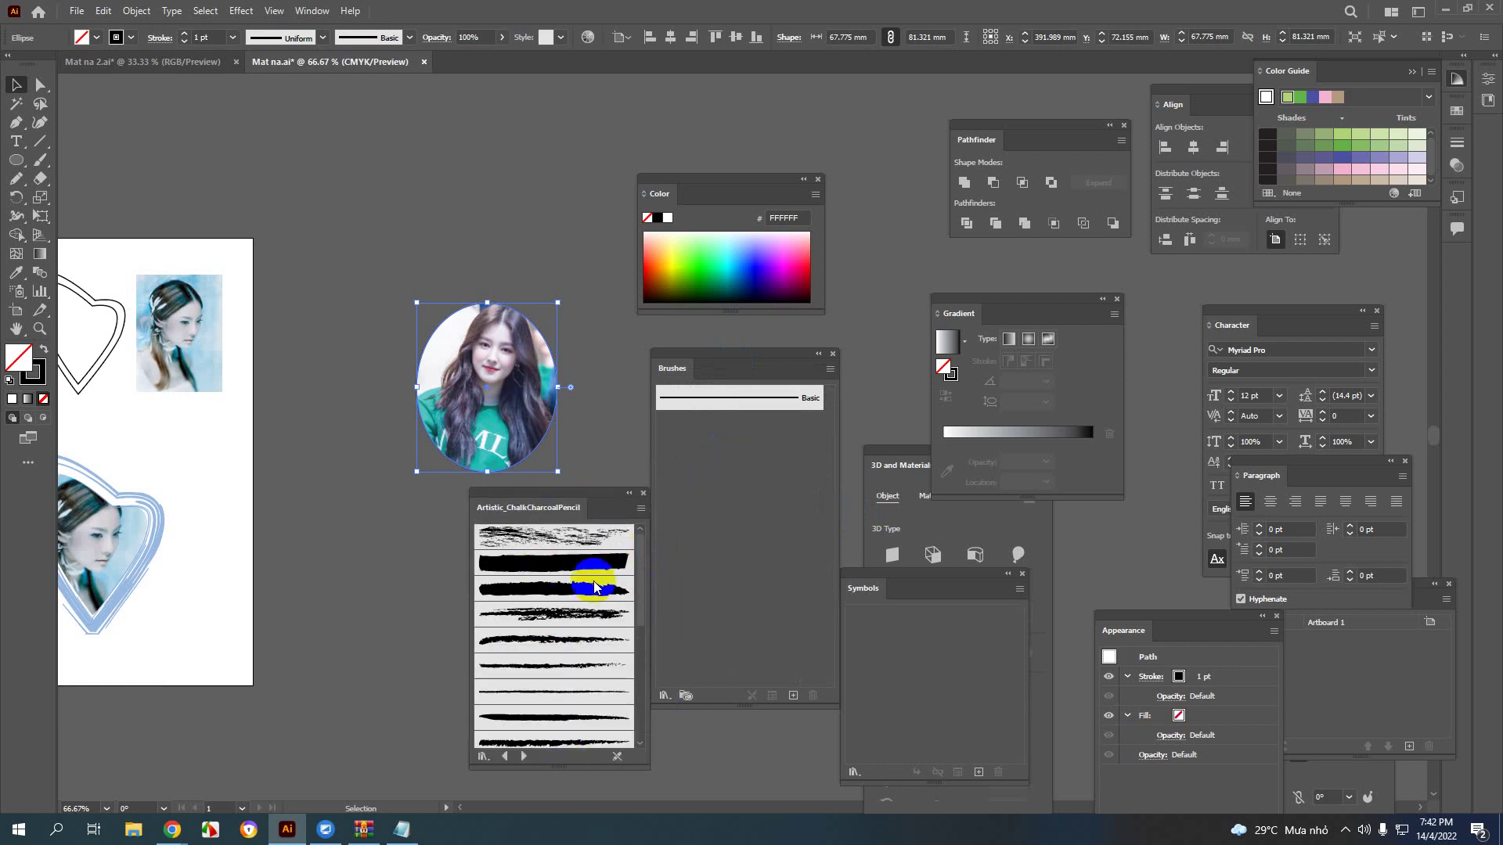
{"action": "left_click_drag", "start_coordinate": [598, 505], "coordinate": [715, 134]}
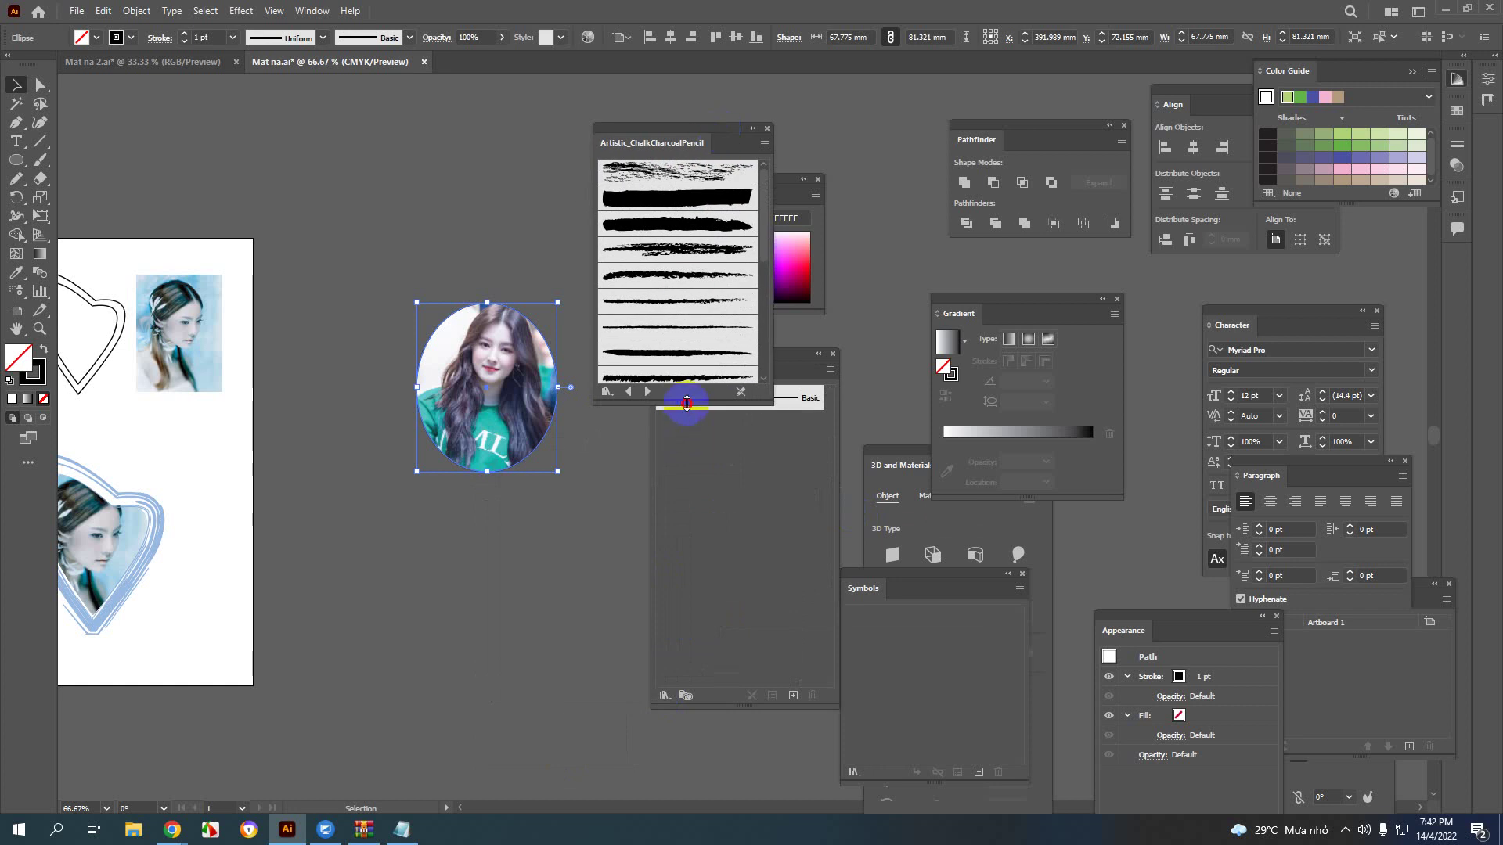
{"action": "left_click_drag", "start_coordinate": [687, 403], "coordinate": [693, 722]}
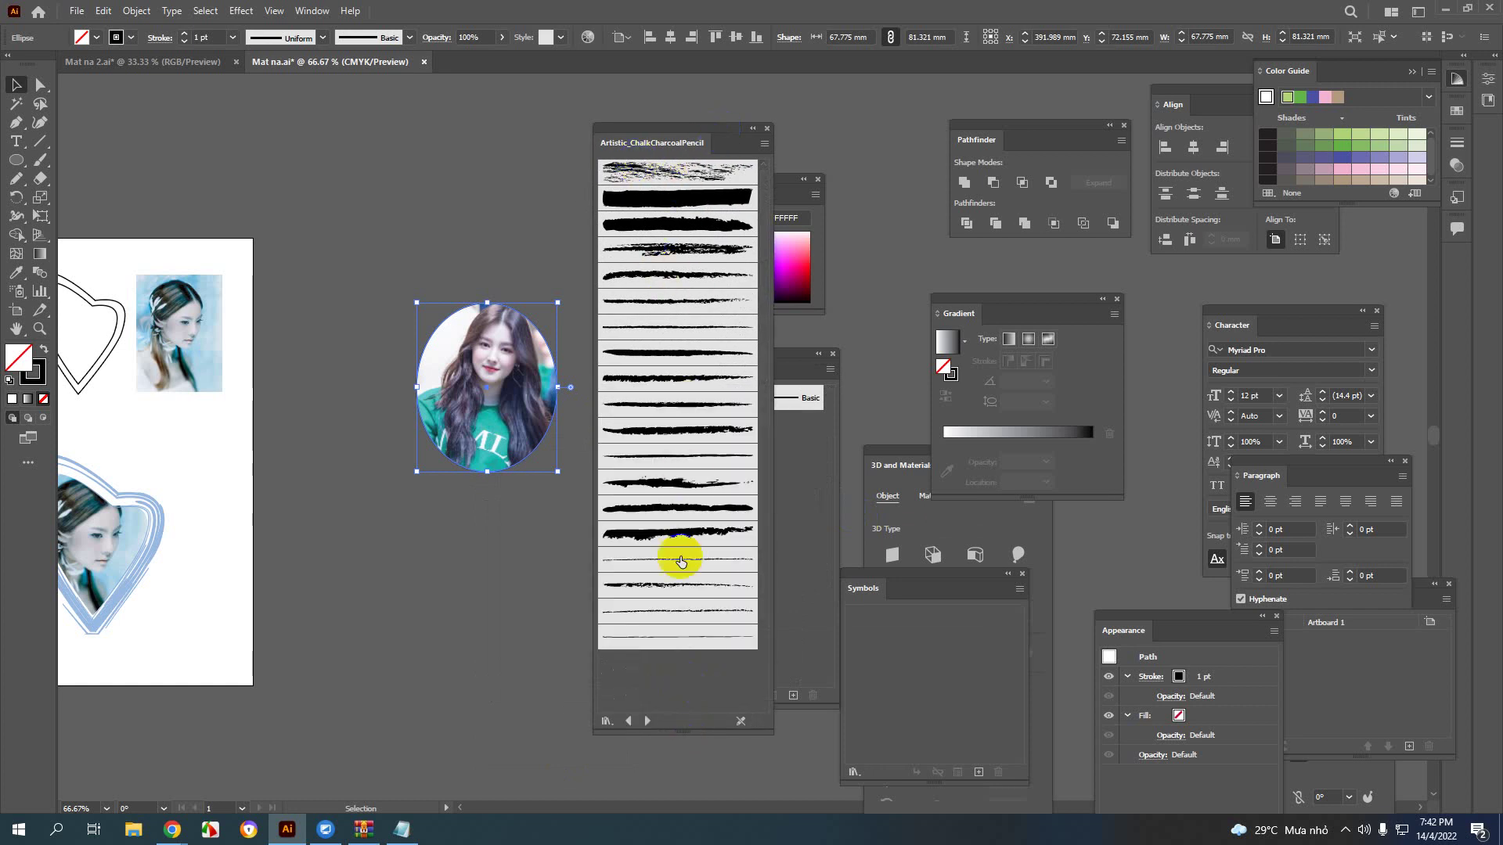
{"action": "left_click", "coordinate": [646, 720]}
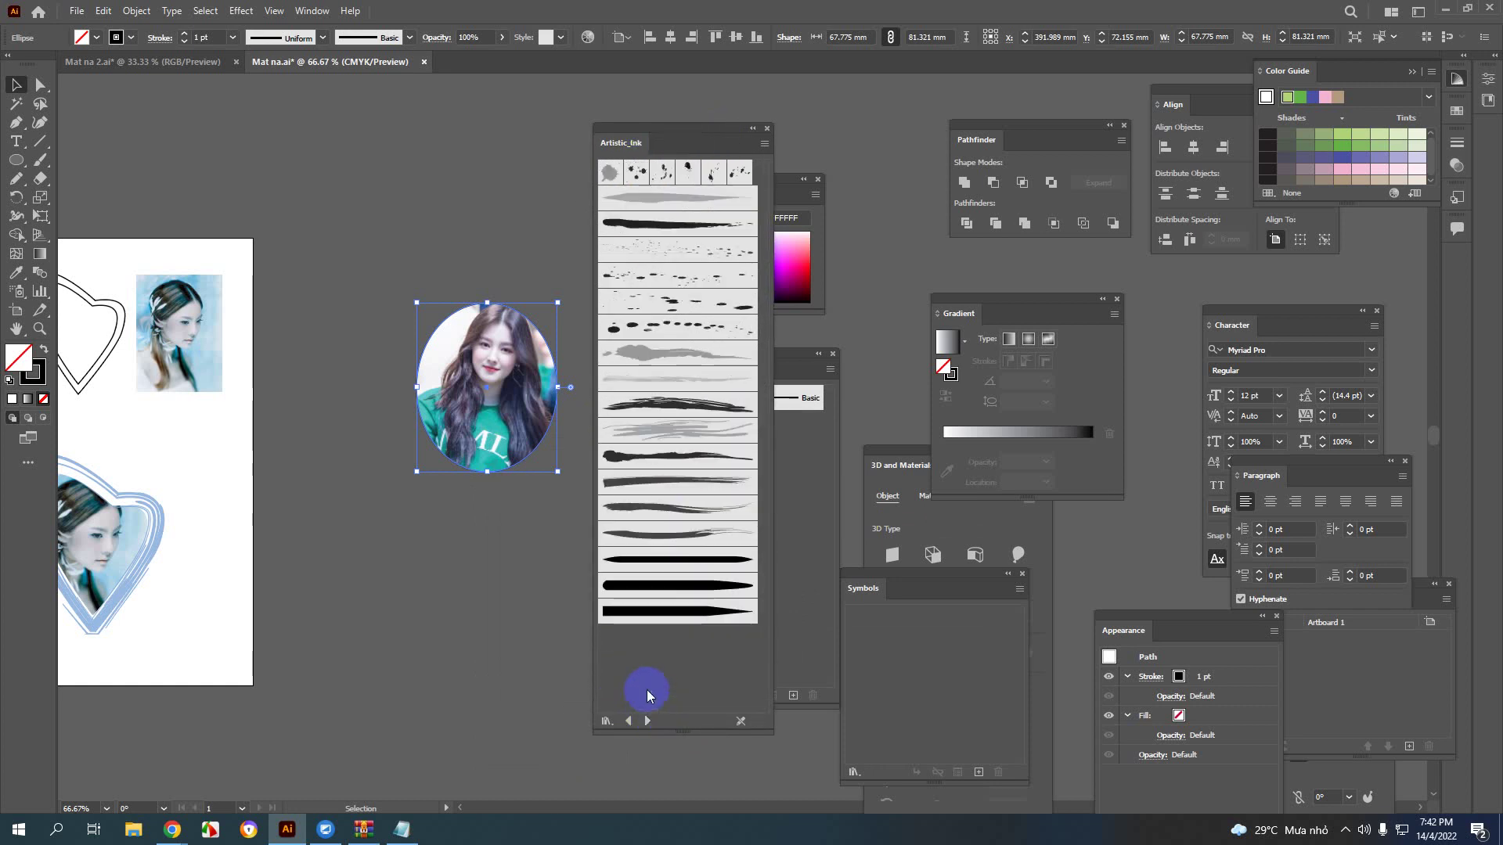
Step: Try two ink-wash brushes on the oval frame, finishing with Dark Ink Wash, and switch the brush library to Artistic_Watercolor
{"action": "left_click", "coordinate": [653, 382]}
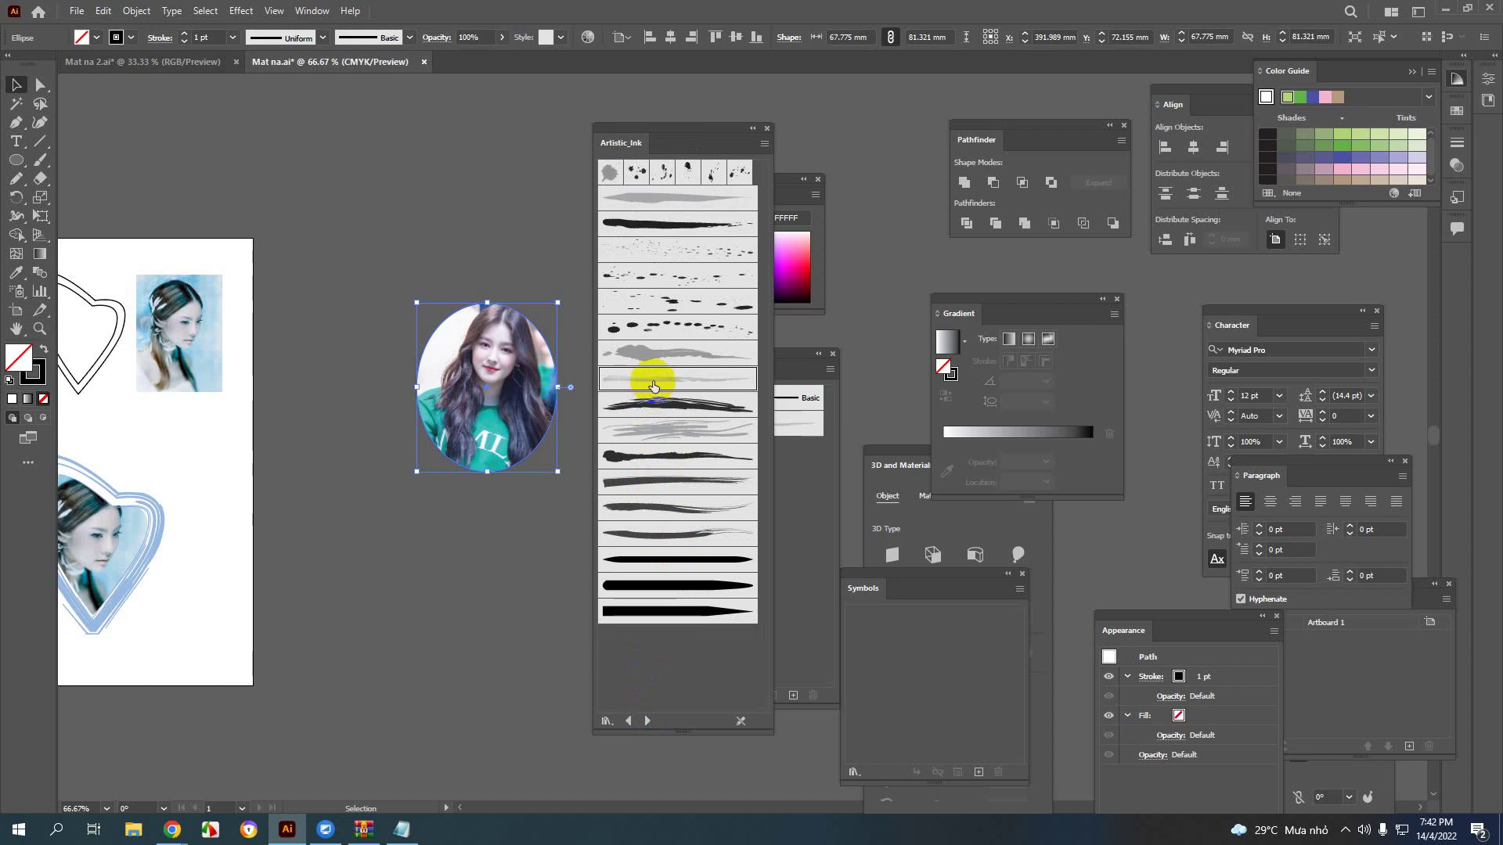
{"action": "left_click", "coordinate": [659, 352]}
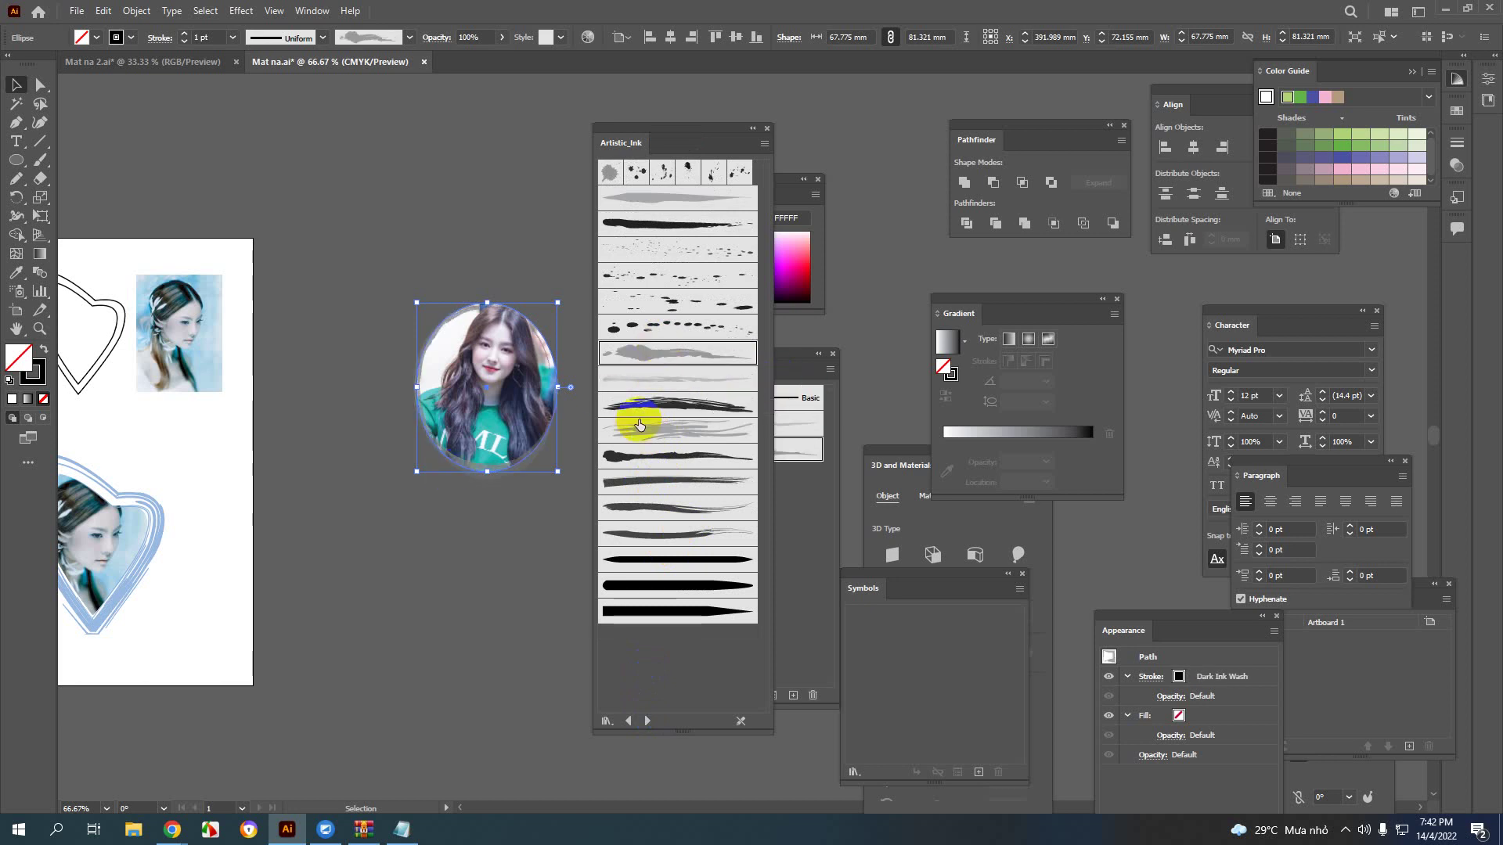
{"action": "left_click", "coordinate": [648, 720]}
{"action": "left_click", "coordinate": [648, 720]}
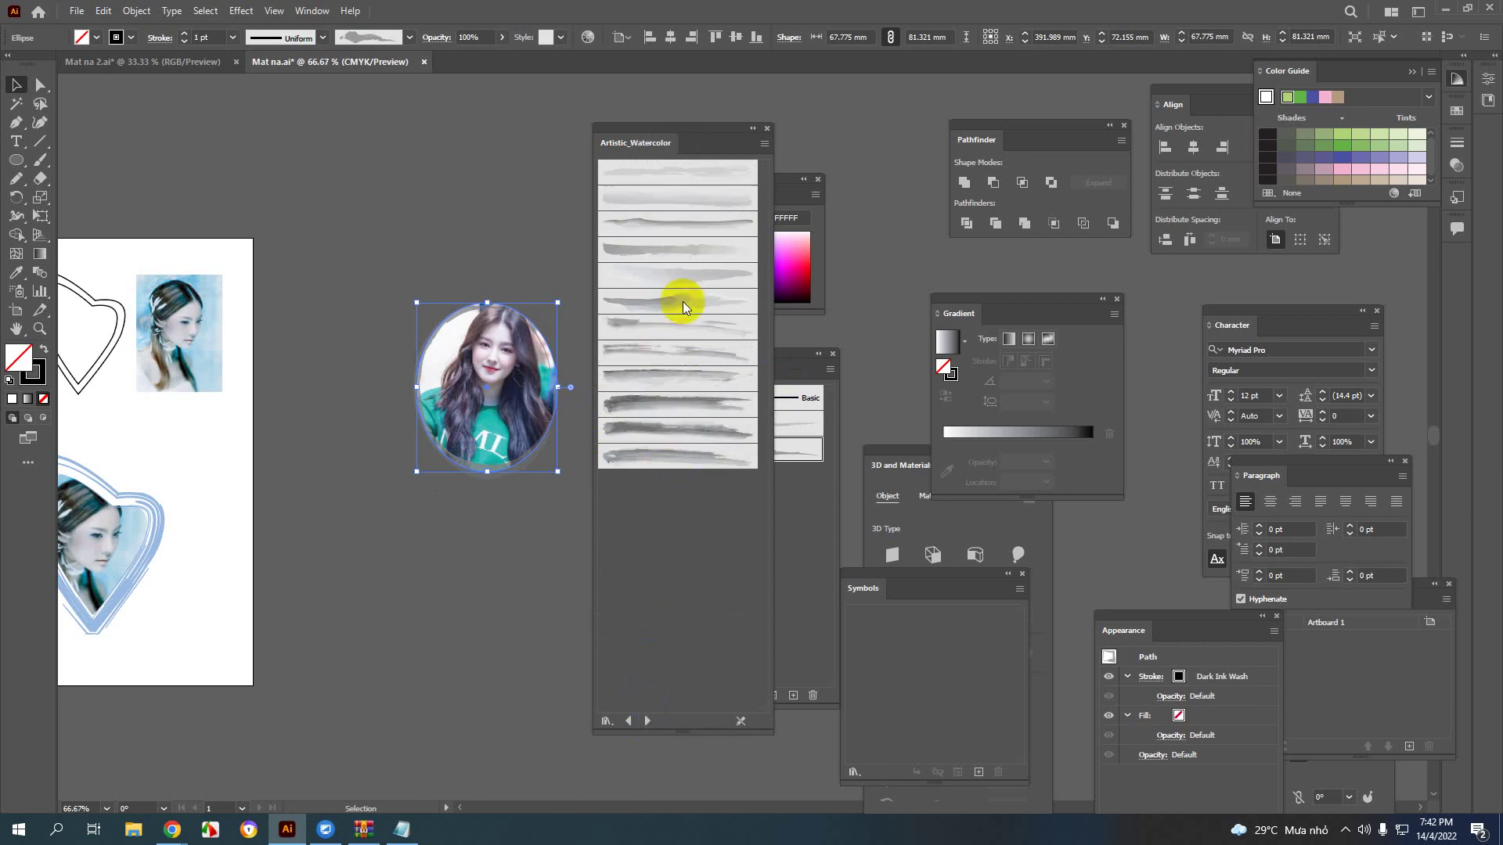
Step: Apply the Watercolor - Thick brush to the oval frame with a 0.5 pt stroke and deselect it
{"action": "left_click", "coordinate": [670, 270]}
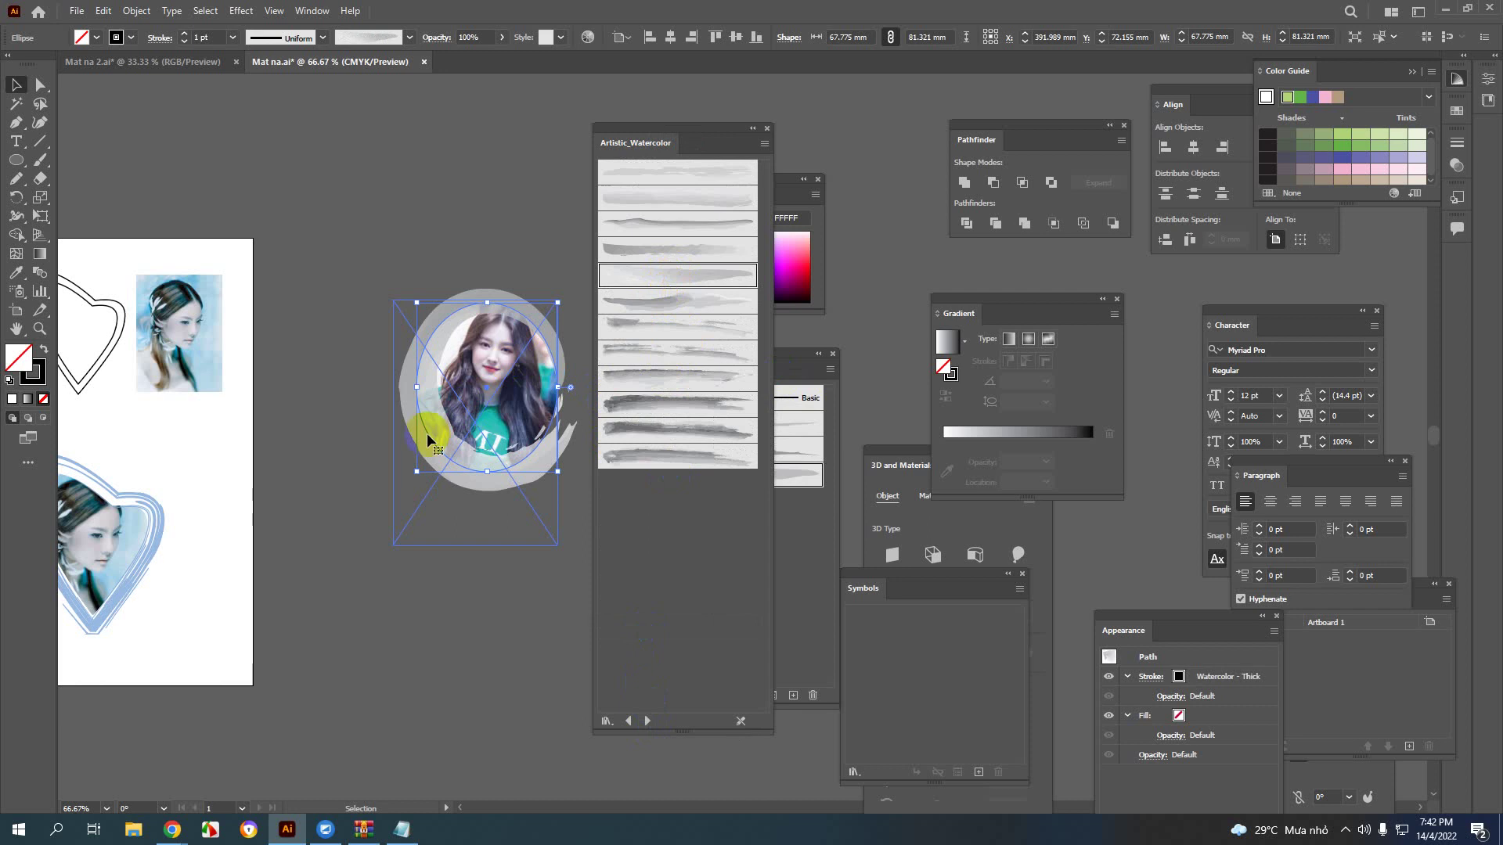
{"action": "left_click", "coordinate": [179, 37]}
{"action": "type", "text": "0.5"}
{"action": "key", "text": "Return"}
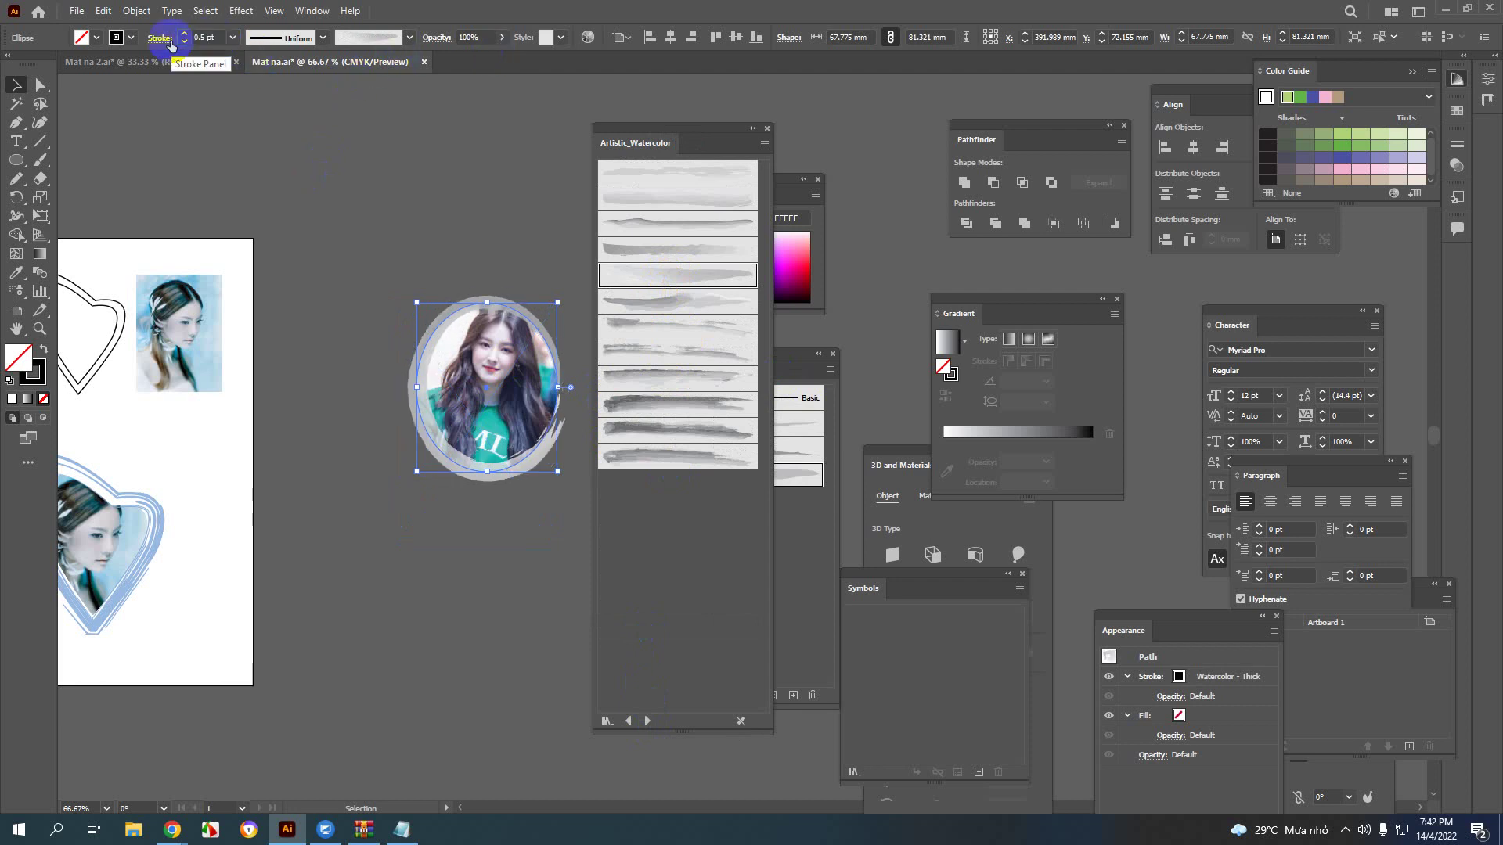
{"action": "left_click", "coordinate": [372, 563]}
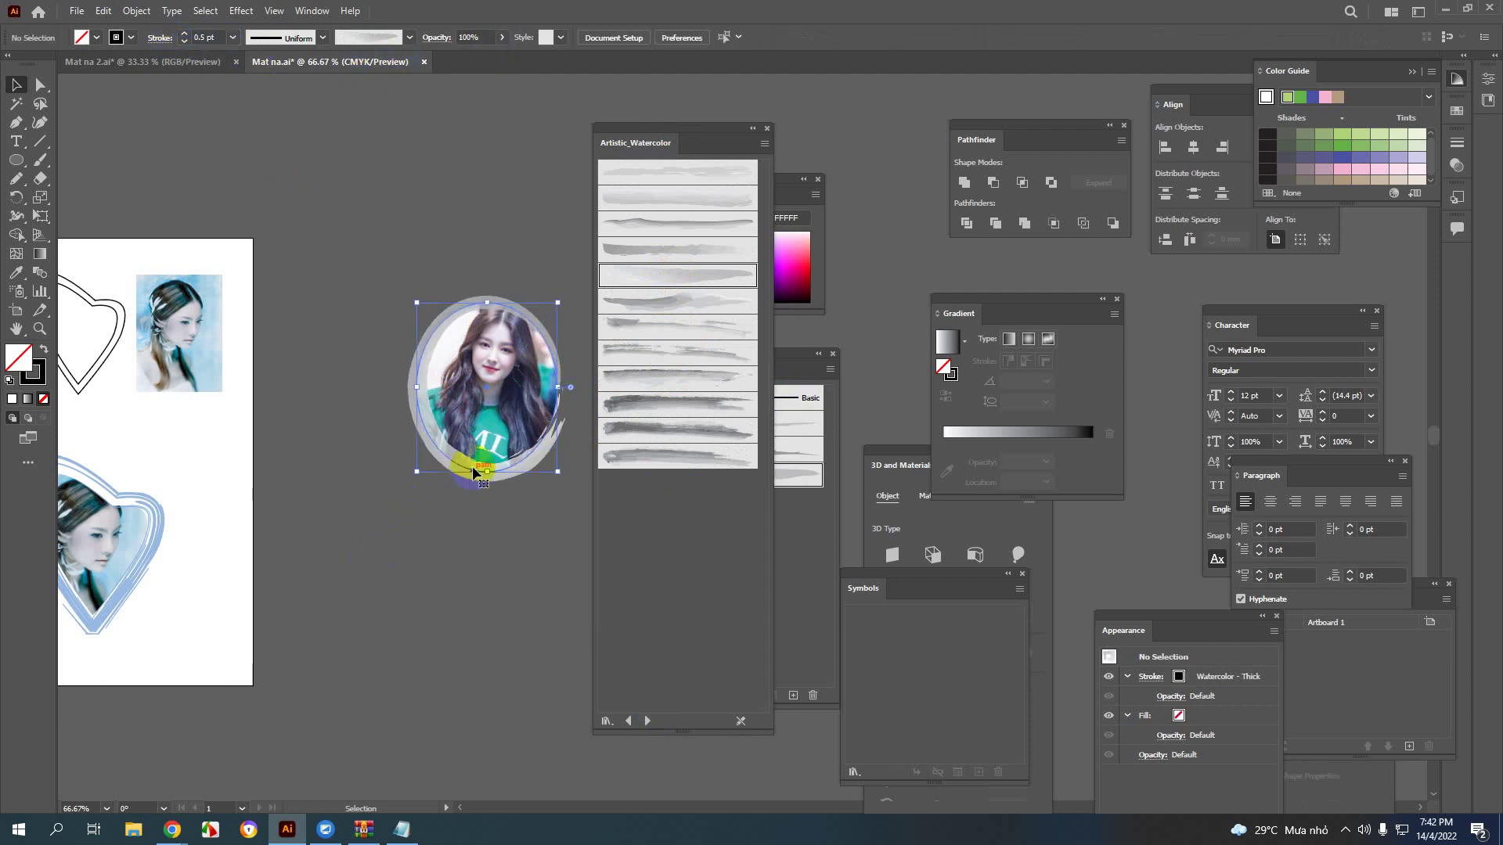
Step: Switch the brush library to Borders_Dashed and apply the Dashed Circles 1.3 brush to the oval frame
{"action": "left_click", "coordinate": [647, 720]}
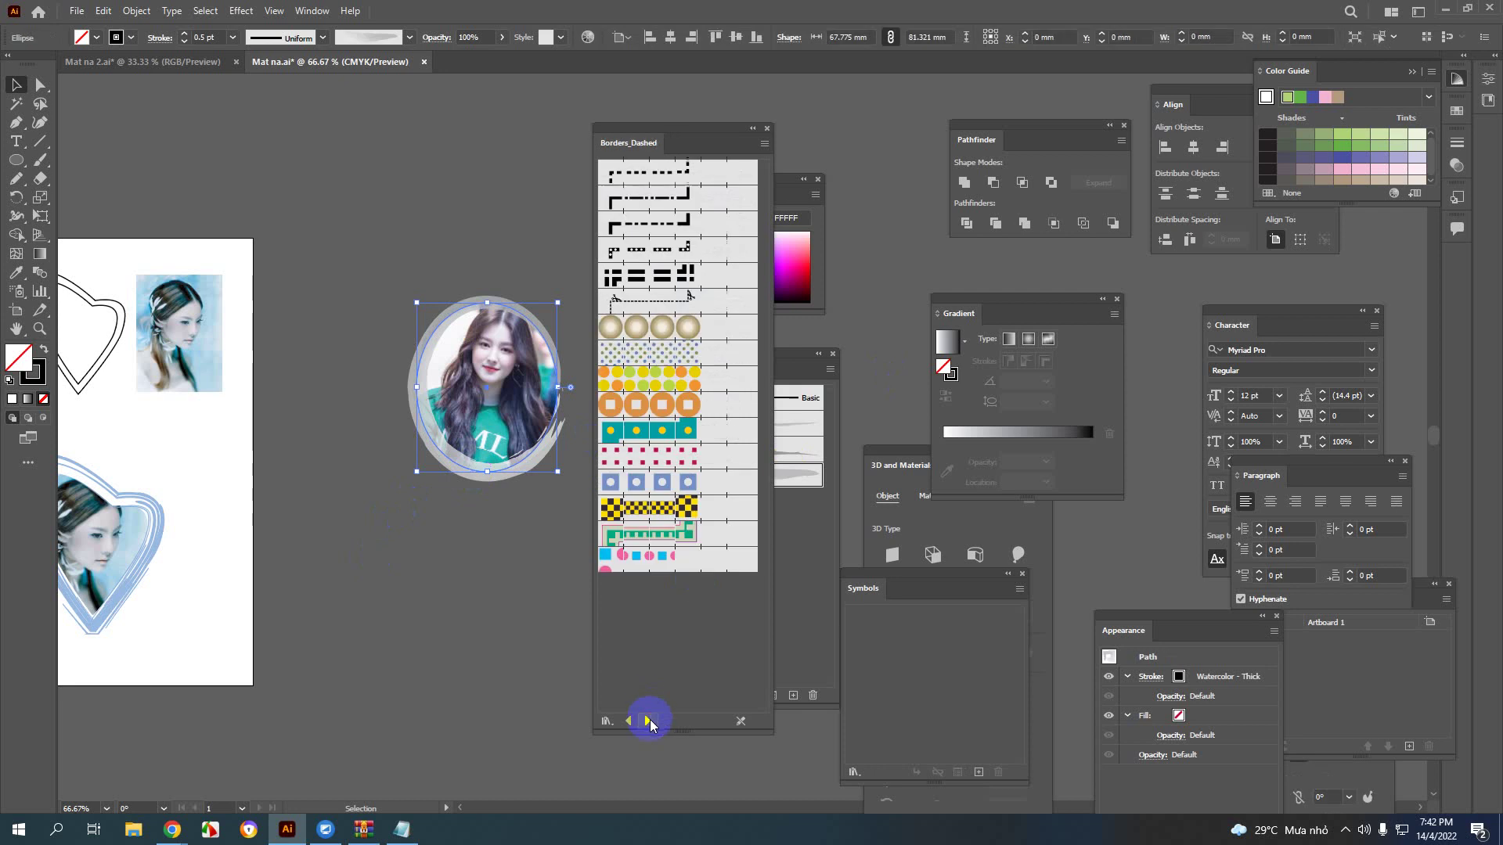
{"action": "left_click", "coordinate": [663, 383]}
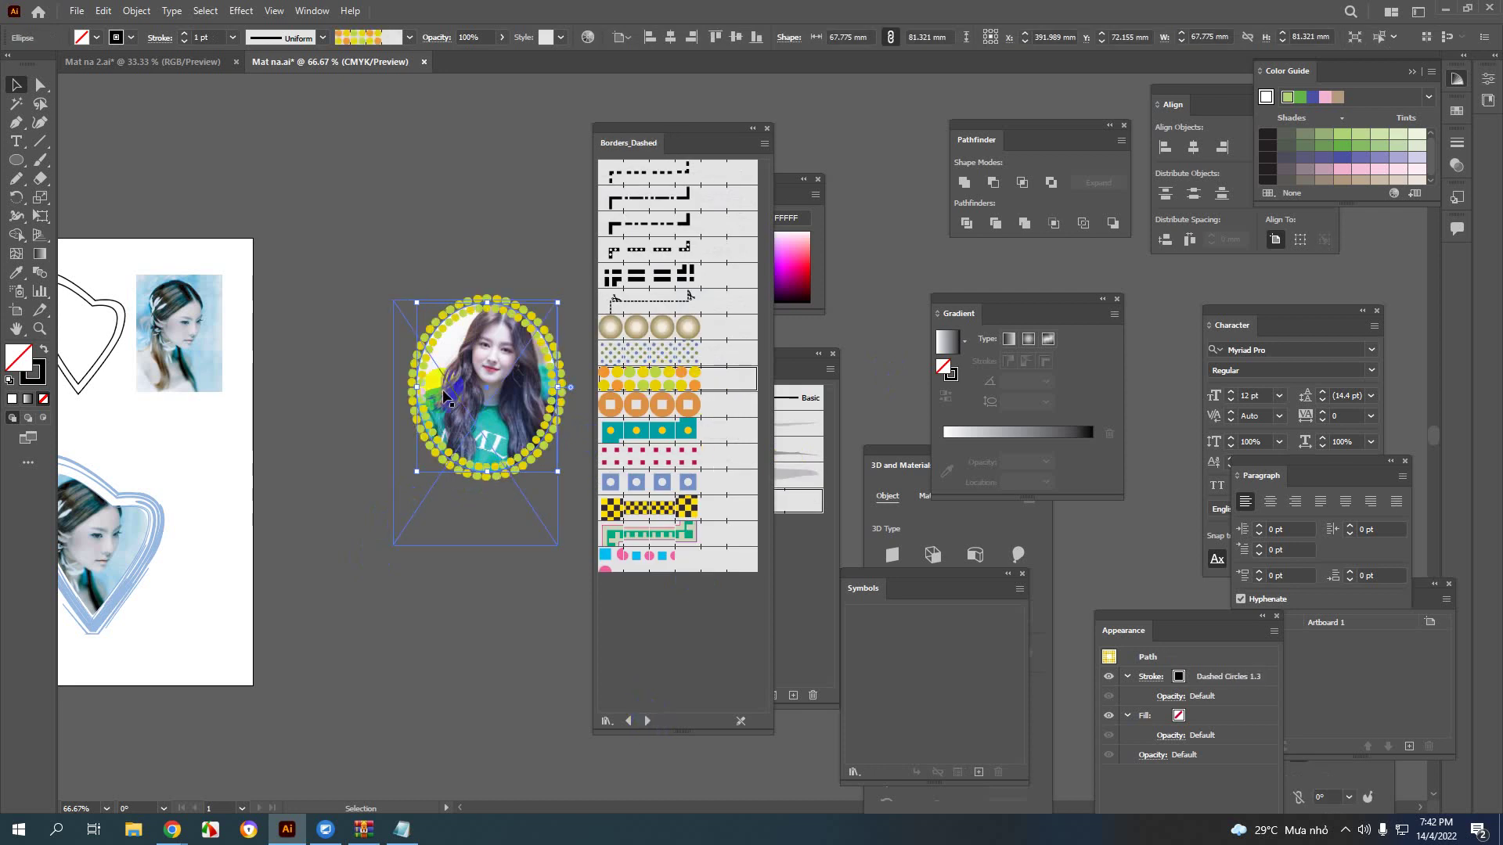
{"action": "key", "text": "ctrl+1"}
Step: Compare the dashed-circle border brushes on the oval frame, settle on the pearl-like Dashed Circles 1.1, and deselect the frame
{"action": "left_click", "coordinate": [663, 406]}
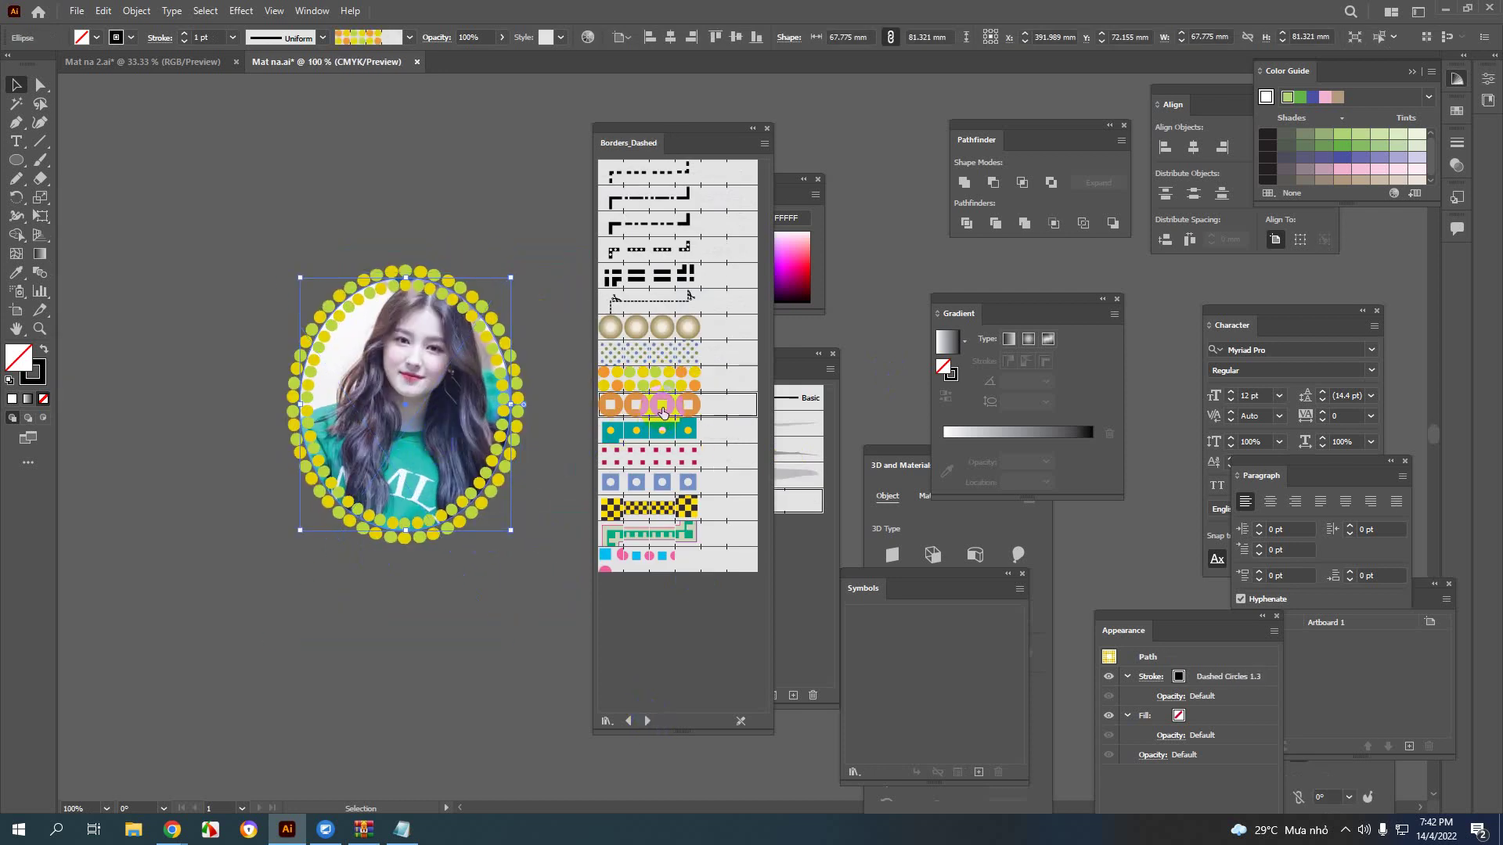
{"action": "left_click", "coordinate": [661, 335]}
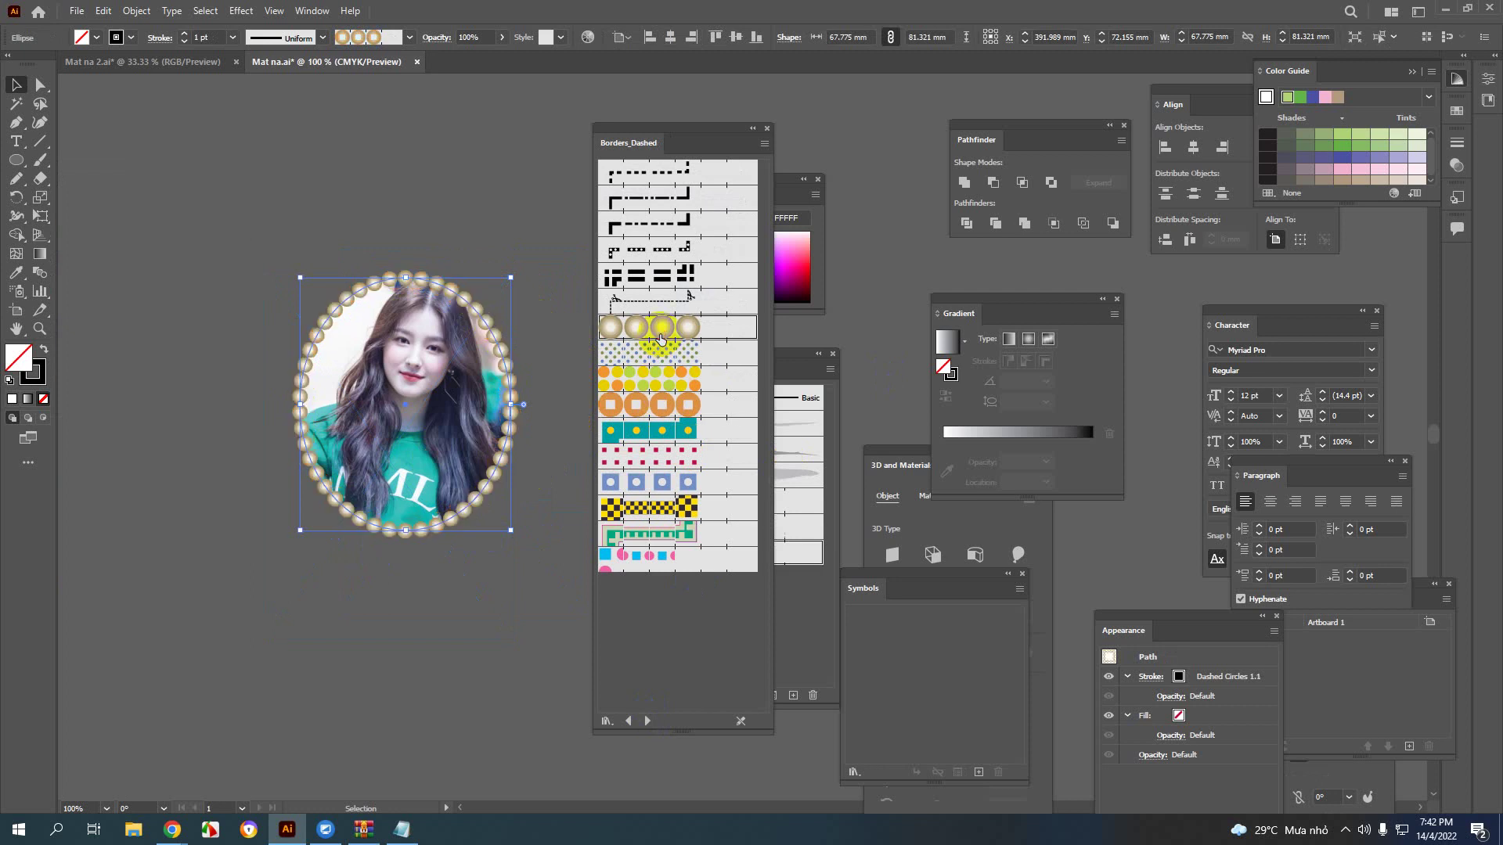
{"action": "left_click", "coordinate": [653, 380]}
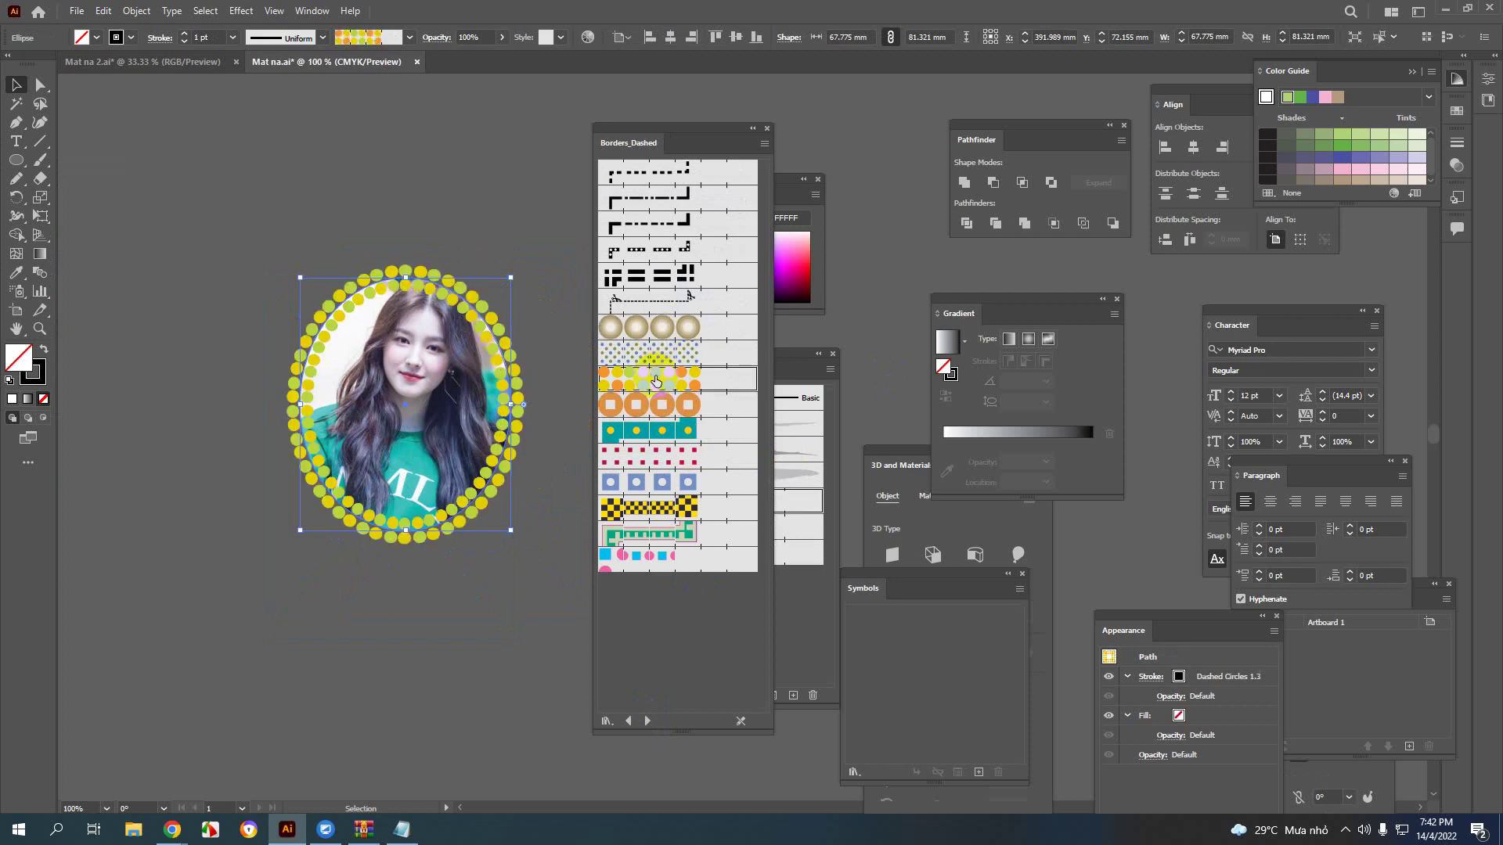
{"action": "left_click", "coordinate": [640, 335]}
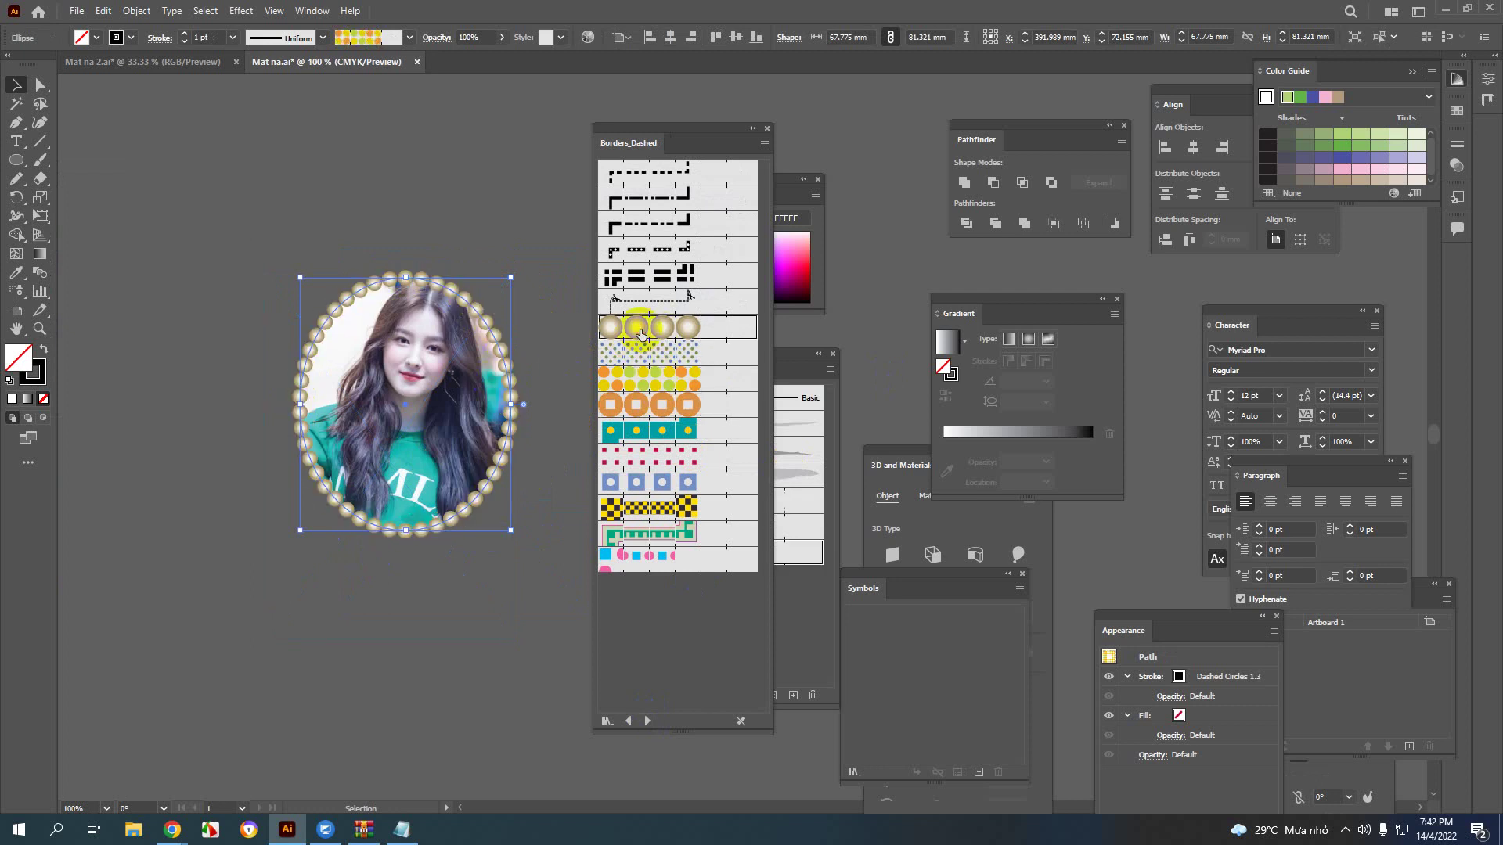
{"action": "left_click", "coordinate": [471, 206]}
{"action": "scroll", "coordinate": [511, 377], "scroll_direction": "up", "scroll_amount": 1}
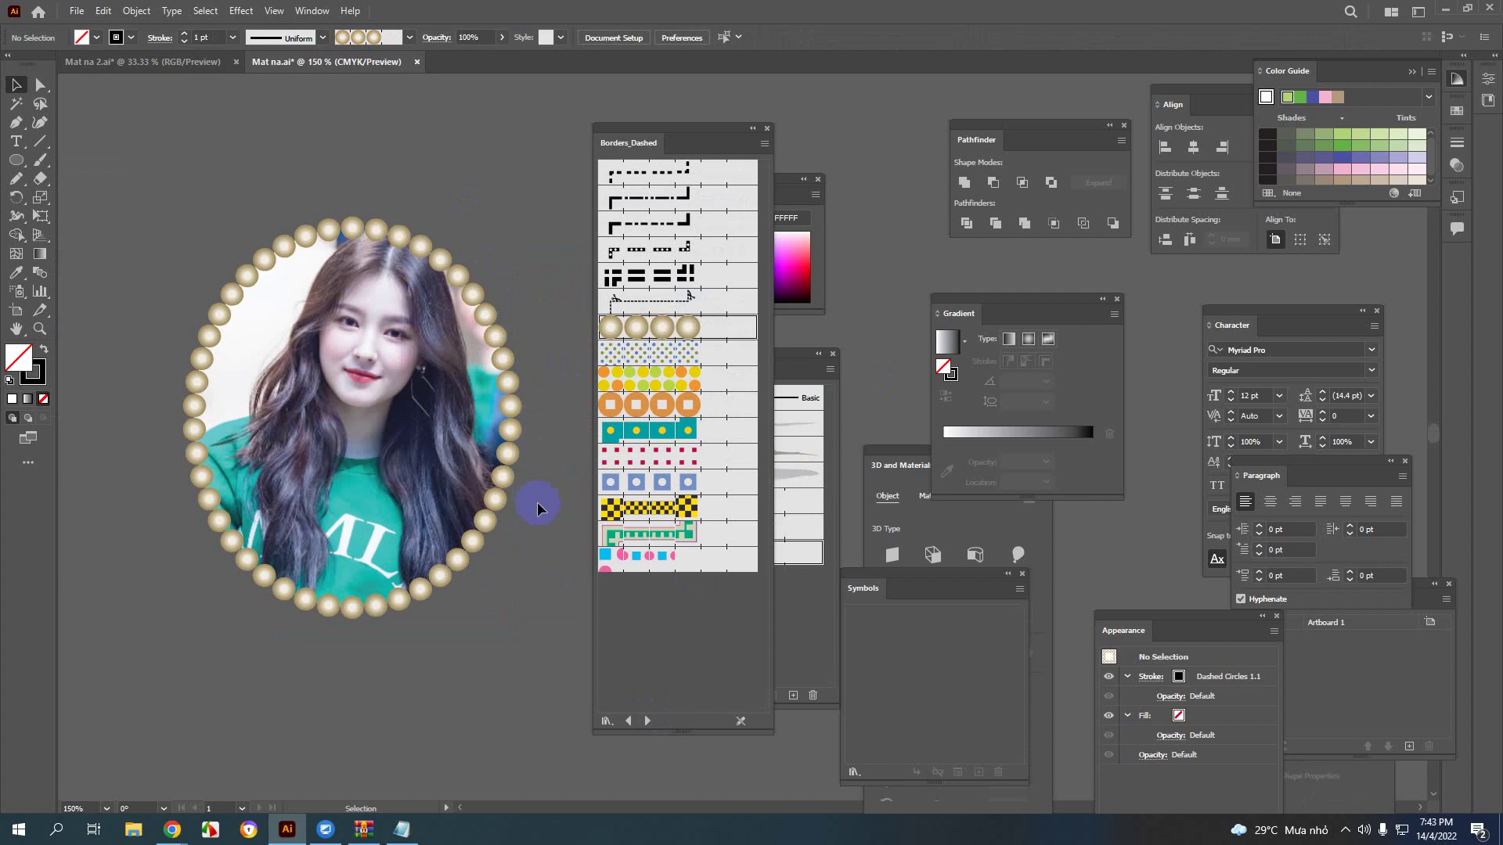
{"action": "scroll", "coordinate": [303, 416], "scroll_direction": "down", "scroll_amount": 2}
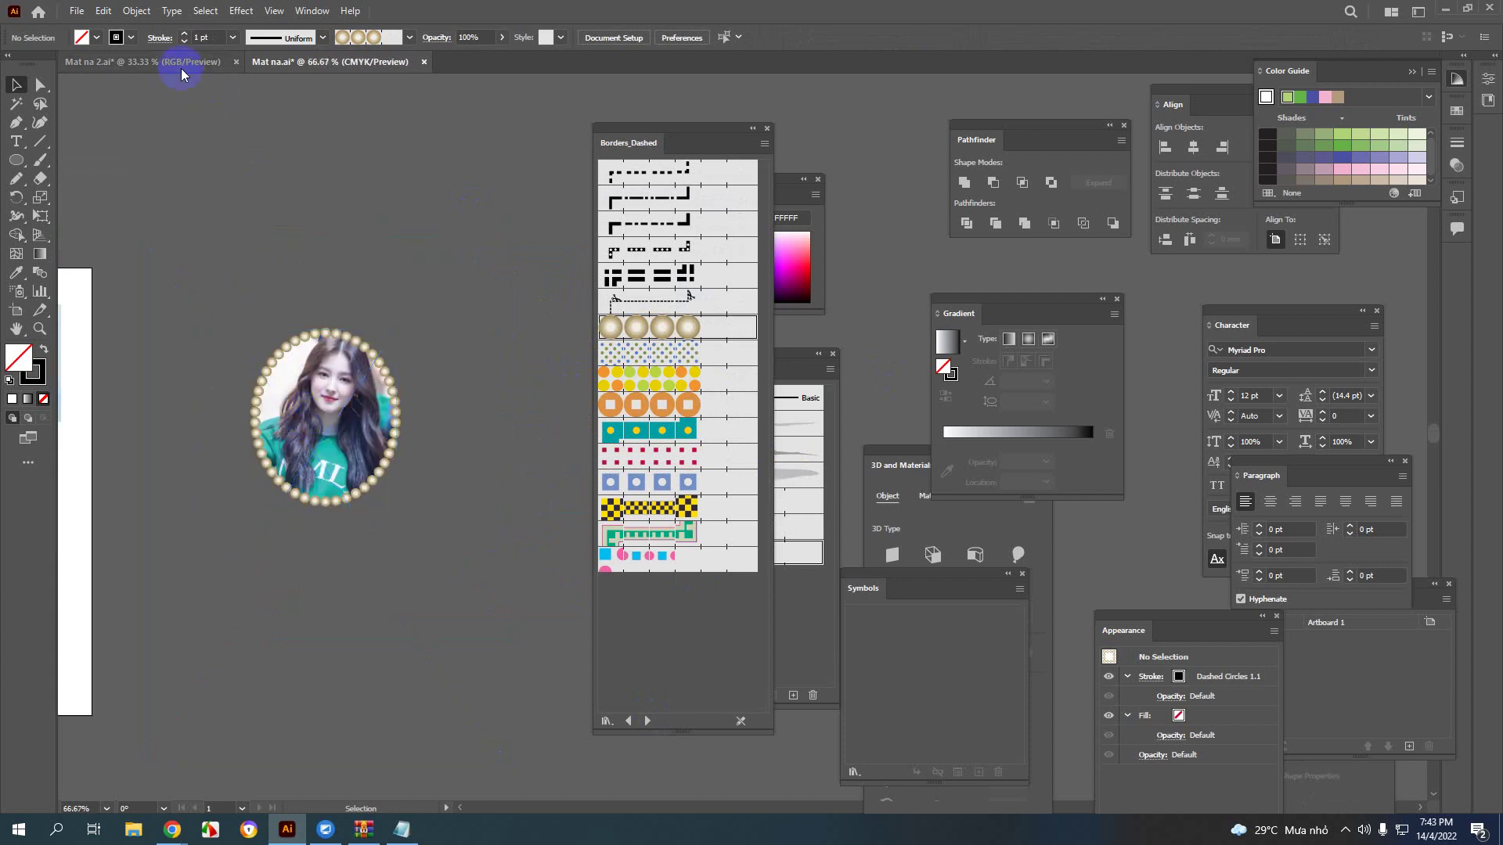
Step: Switch to Mat na 2.ai and review its circular portrait crops and the sky-textured Blue Sky lettering
{"action": "left_click", "coordinate": [143, 61]}
{"action": "scroll", "coordinate": [259, 358], "scroll_direction": "up", "scroll_amount": 1}
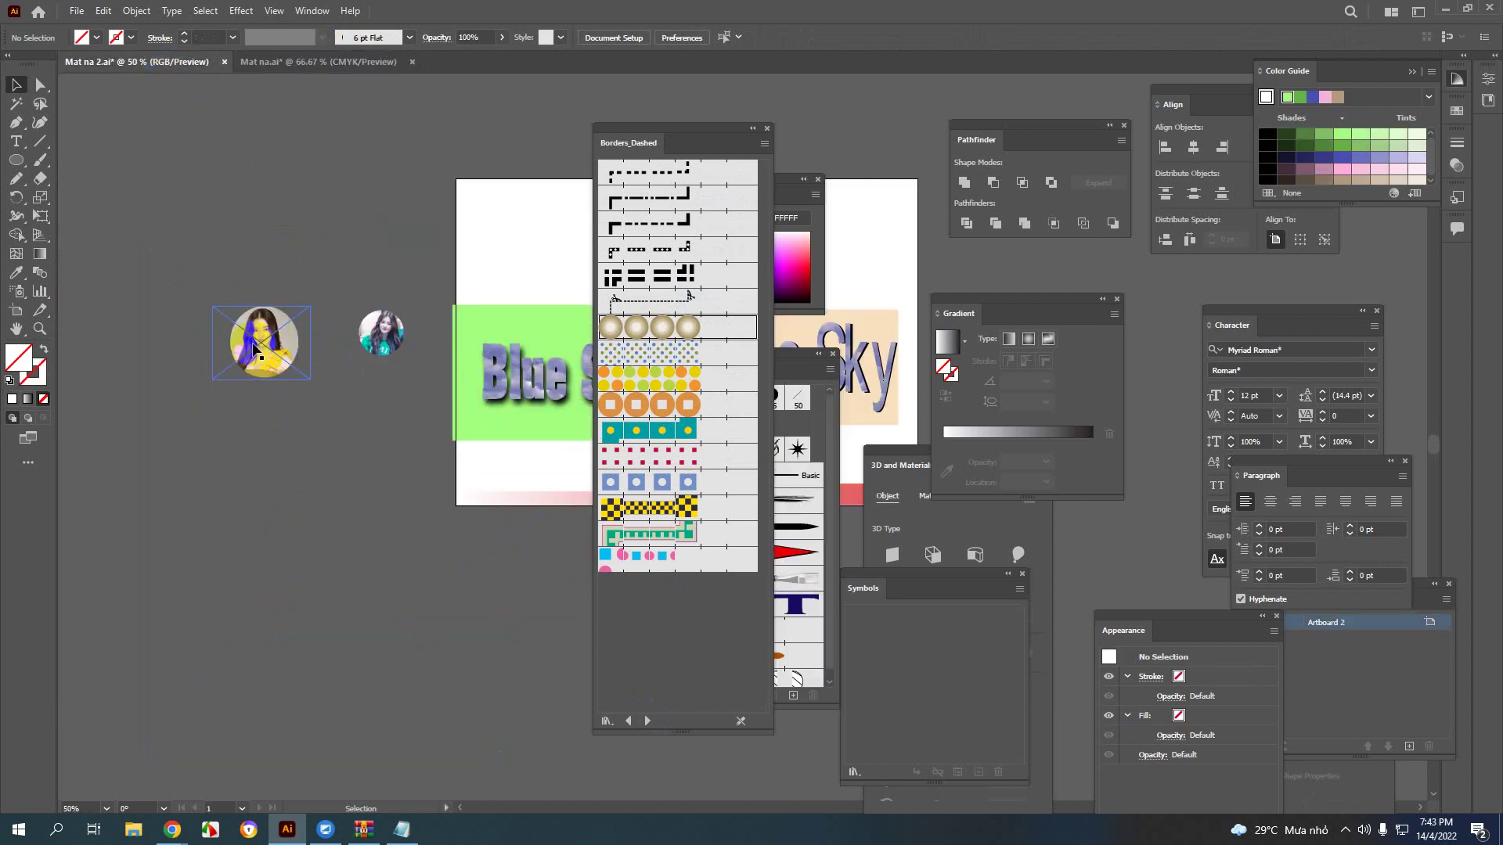
{"action": "scroll", "coordinate": [235, 352], "scroll_direction": "up", "scroll_amount": 2}
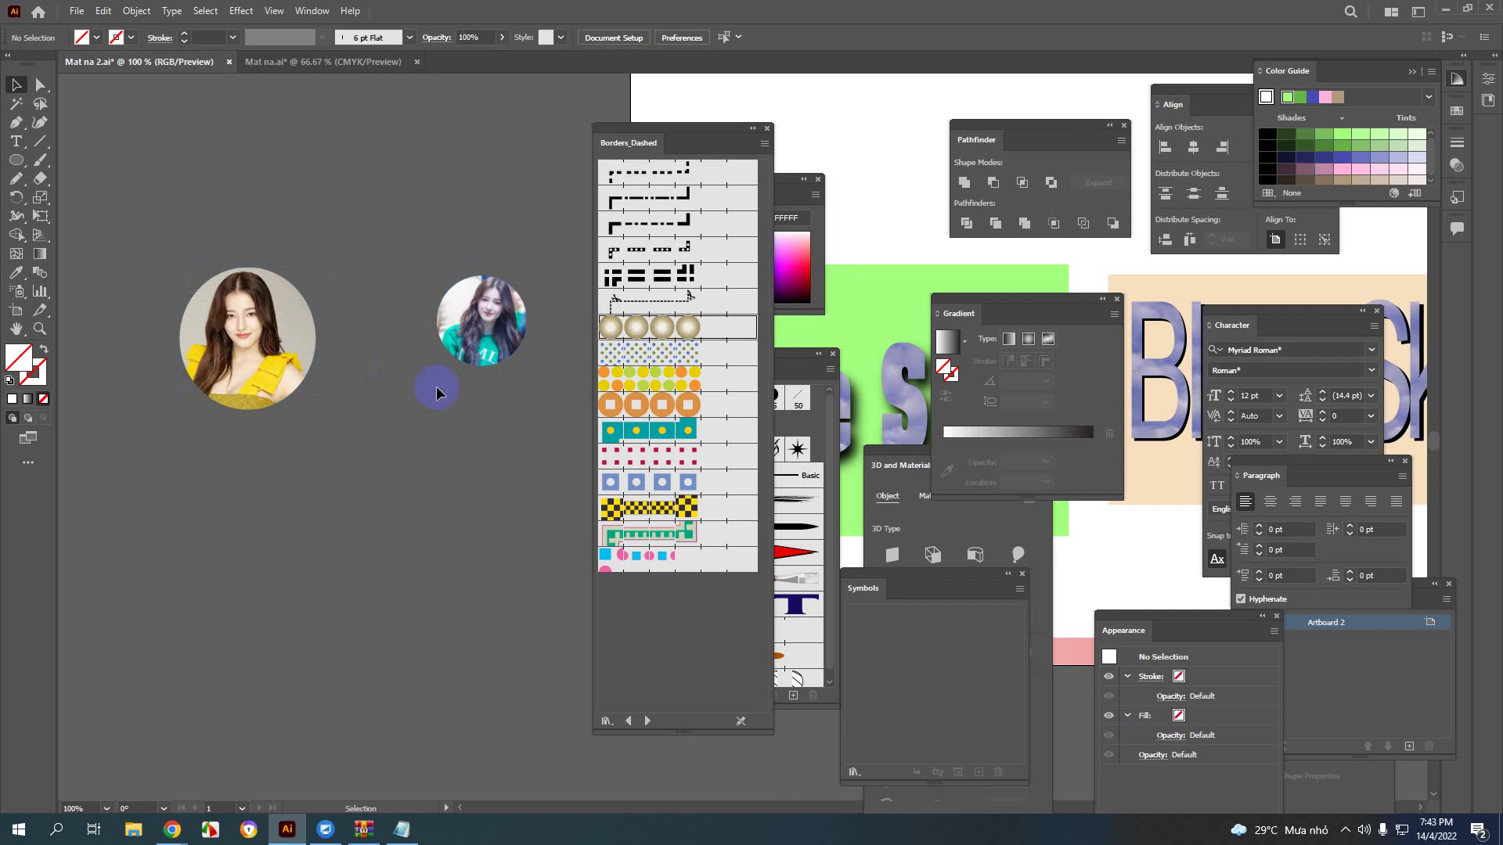
{"action": "scroll", "coordinate": [436, 391], "scroll_direction": "down", "scroll_amount": 1}
{"action": "left_click_drag", "start_coordinate": [404, 391], "coordinate": [191, 399]}
{"action": "left_click_drag", "start_coordinate": [503, 414], "coordinate": [378, 417]}
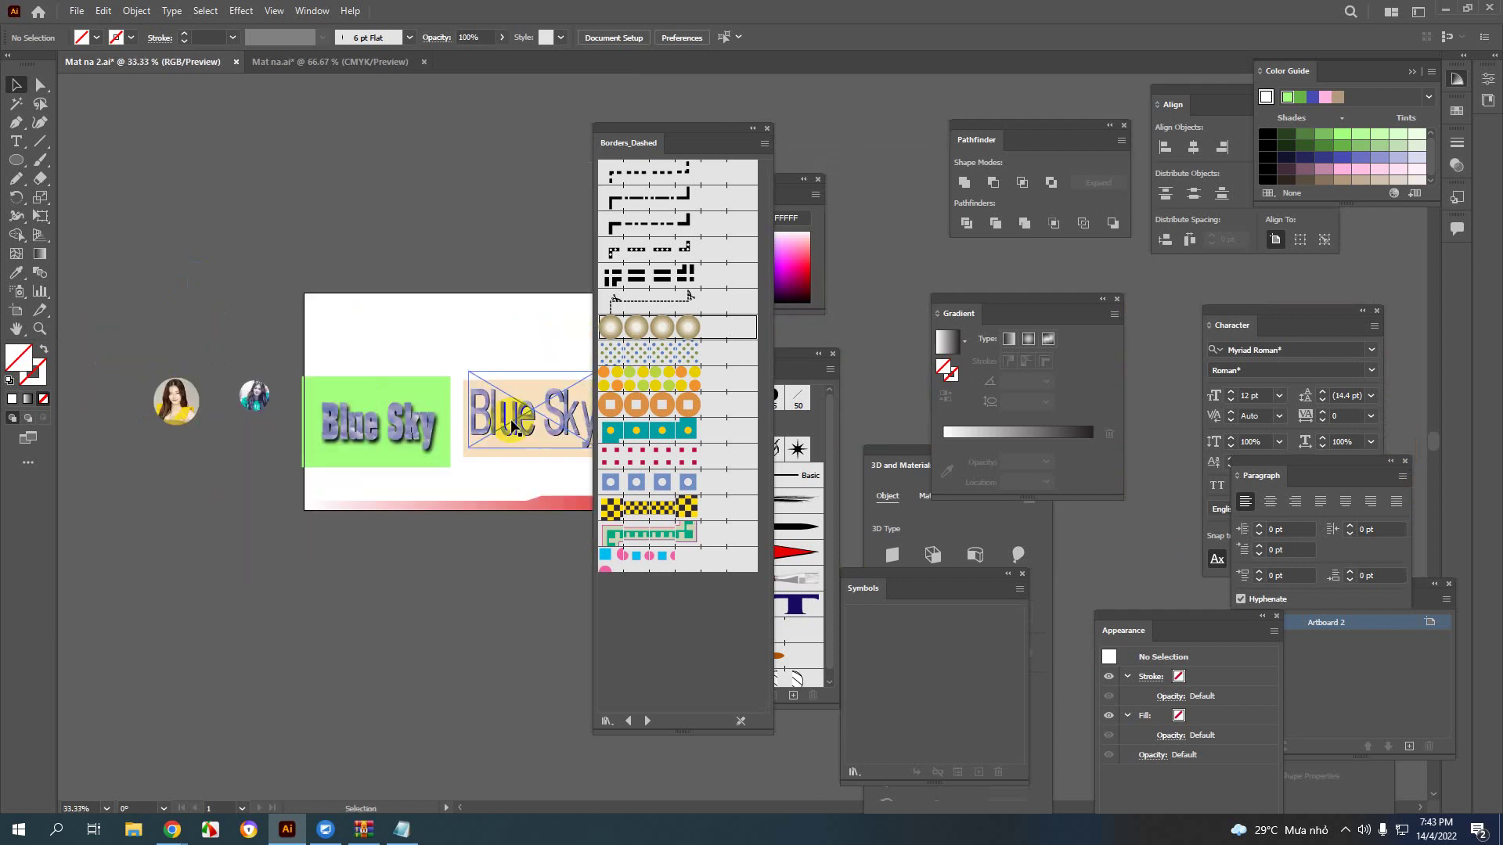
{"action": "scroll", "coordinate": [335, 446], "scroll_direction": "right", "scroll_amount": 2}
{"action": "scroll", "coordinate": [335, 446], "scroll_direction": "up", "scroll_amount": 3}
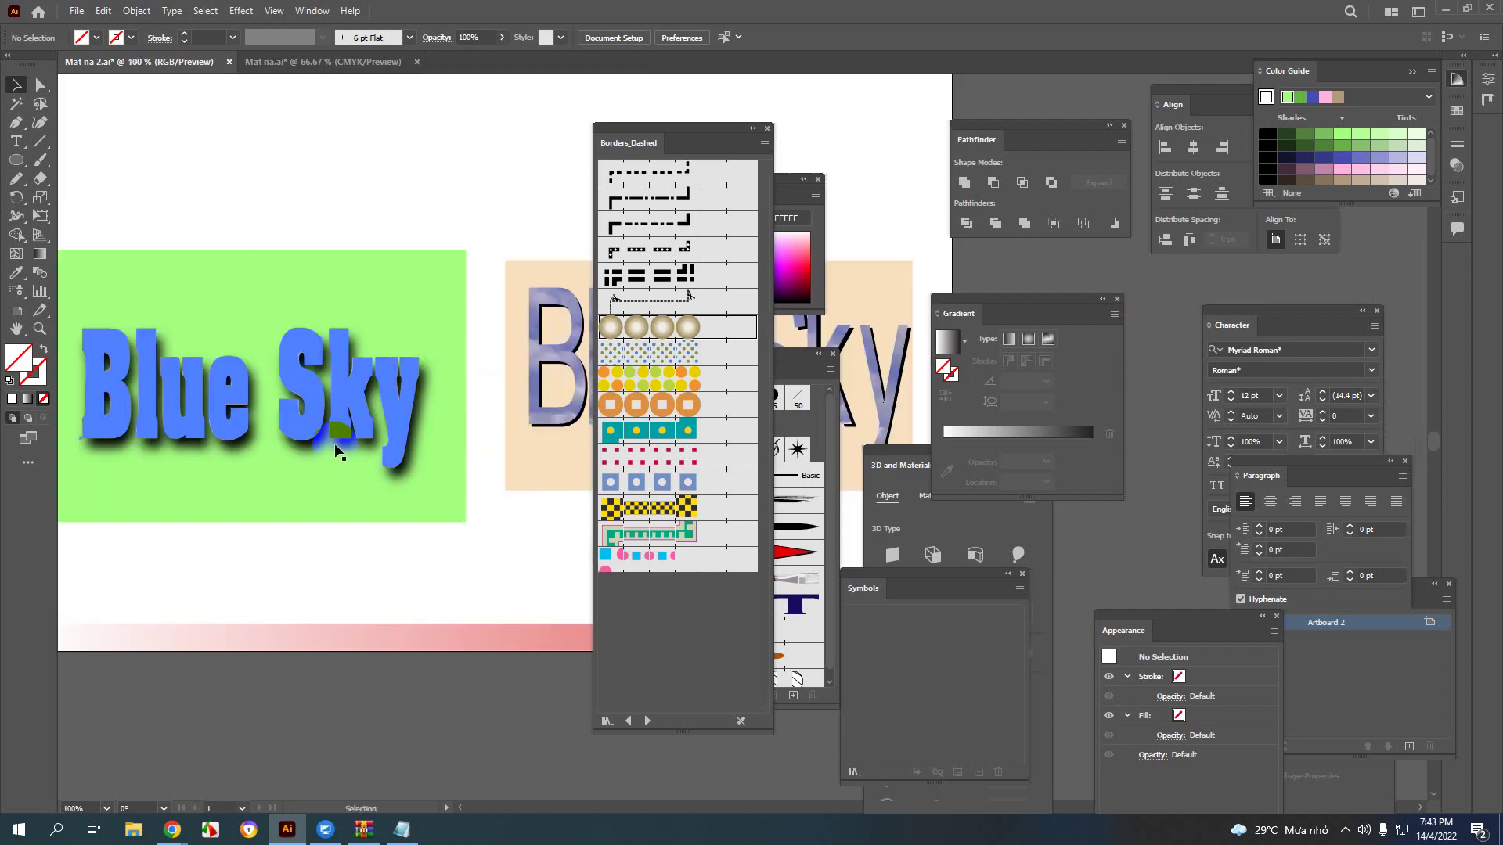
Step: Return to Mat na.ai and rearrange the Borders_Dashed library and Brushes panel side by side next to the framed portrait
{"action": "left_click", "coordinate": [313, 62]}
{"action": "scroll", "coordinate": [311, 258], "scroll_direction": "up", "scroll_amount": 2}
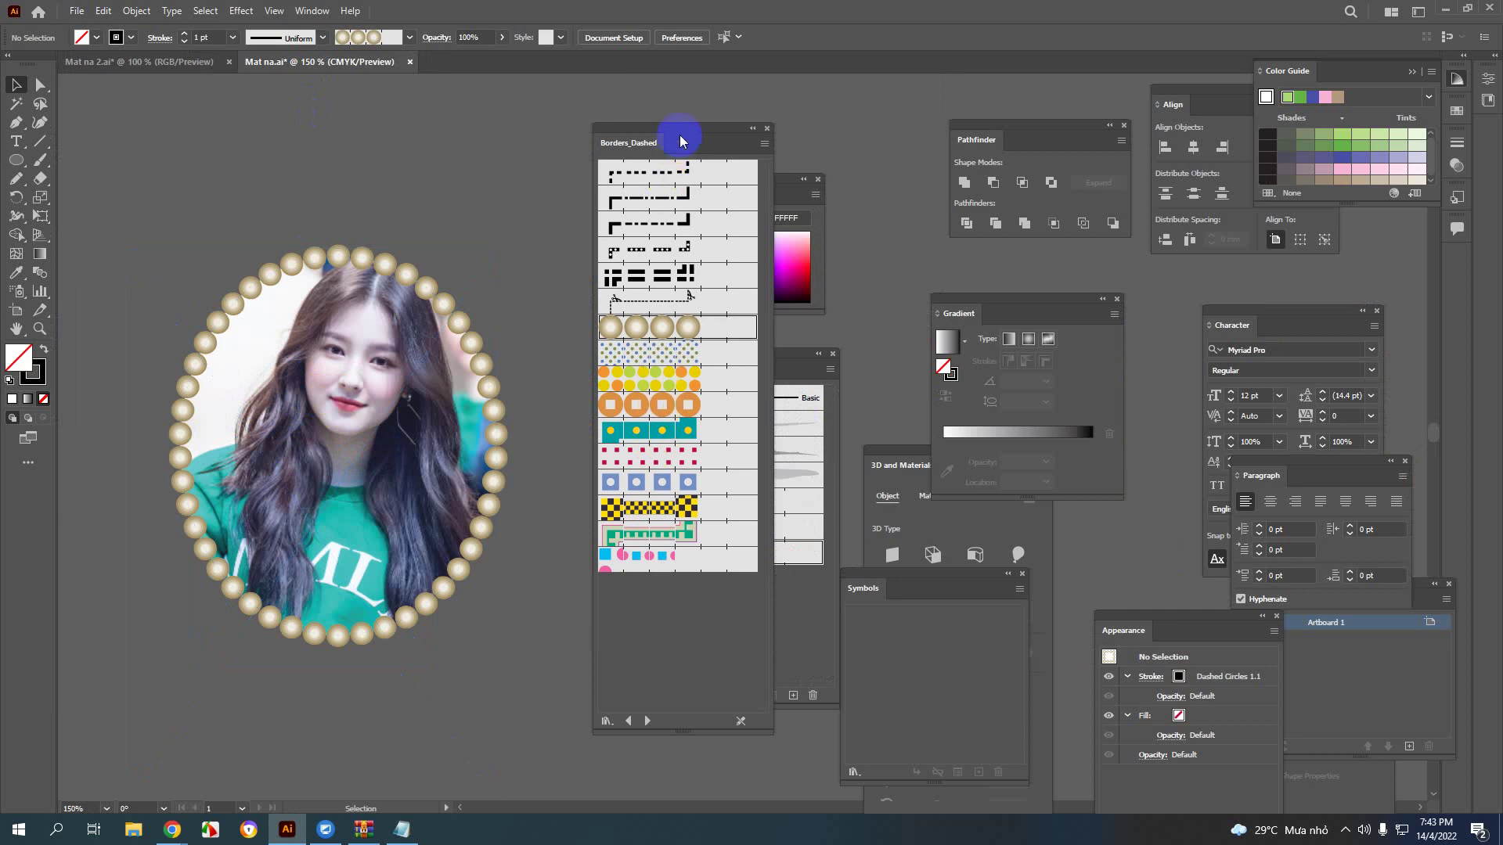
{"action": "left_click_drag", "start_coordinate": [679, 141], "coordinate": [619, 141]}
{"action": "mouse_move", "coordinate": [717, 359]}
{"action": "left_mouse_down"}
{"action": "mouse_move", "coordinate": [758, 349]}
{"action": "mouse_move", "coordinate": [791, 309]}
{"action": "left_mouse_up"}
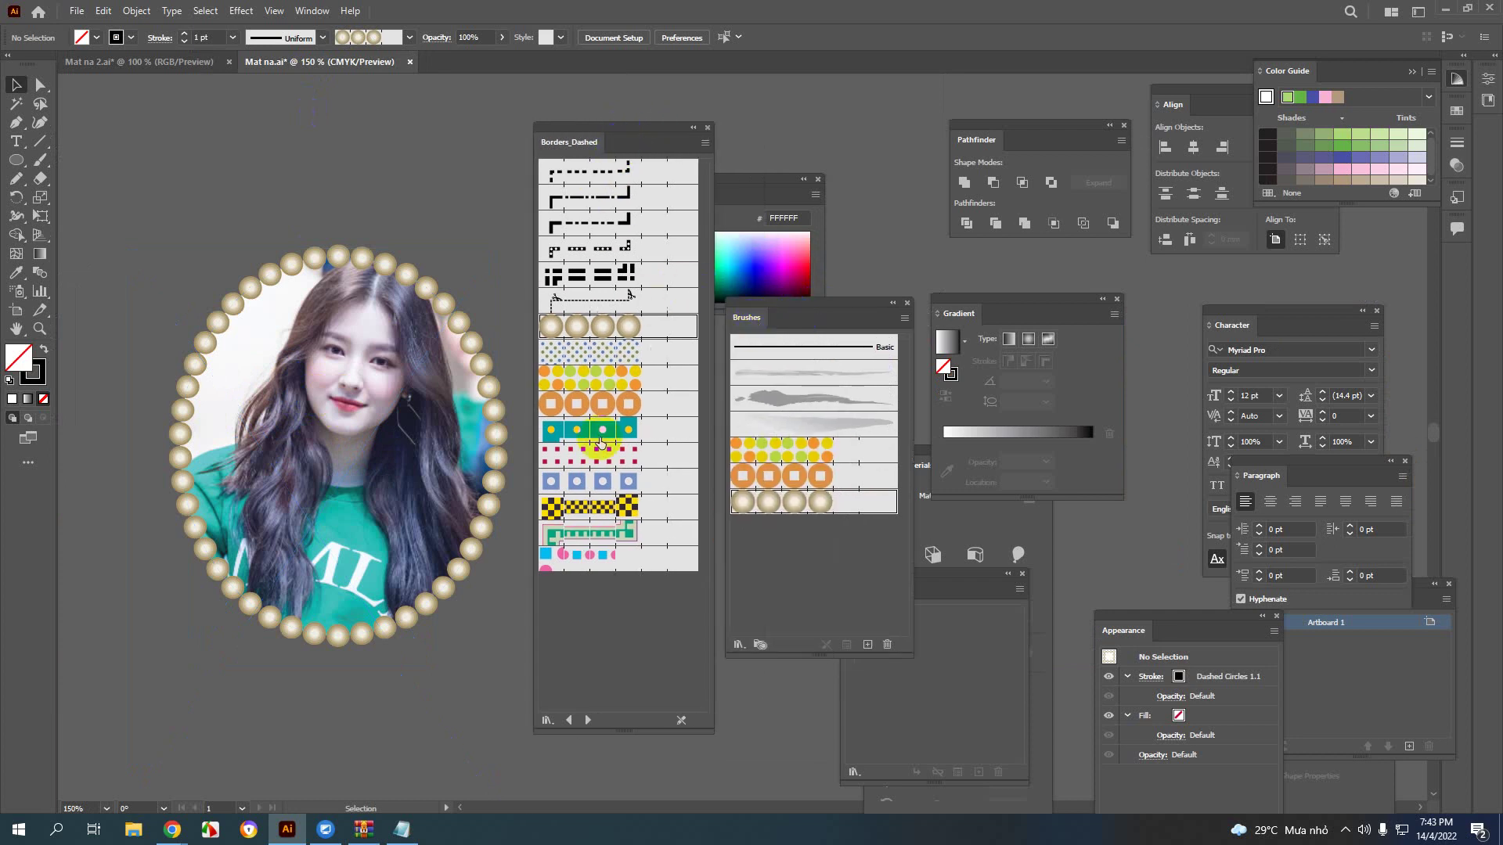
{"action": "left_click_drag", "start_coordinate": [473, 613], "coordinate": [501, 556]}
{"action": "scroll", "coordinate": [502, 560], "scroll_direction": "down", "scroll_amount": 1}
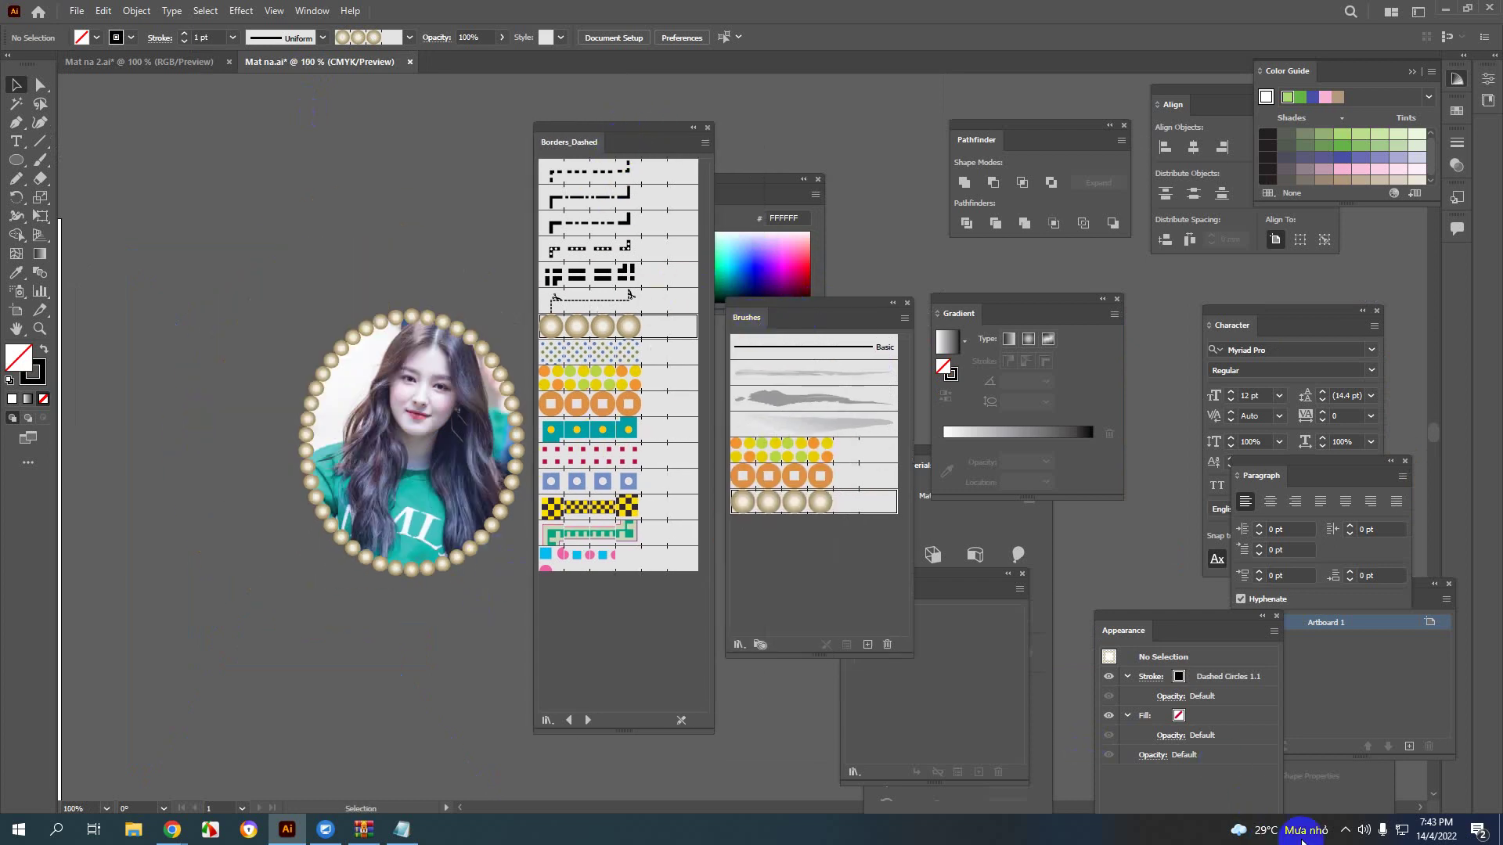